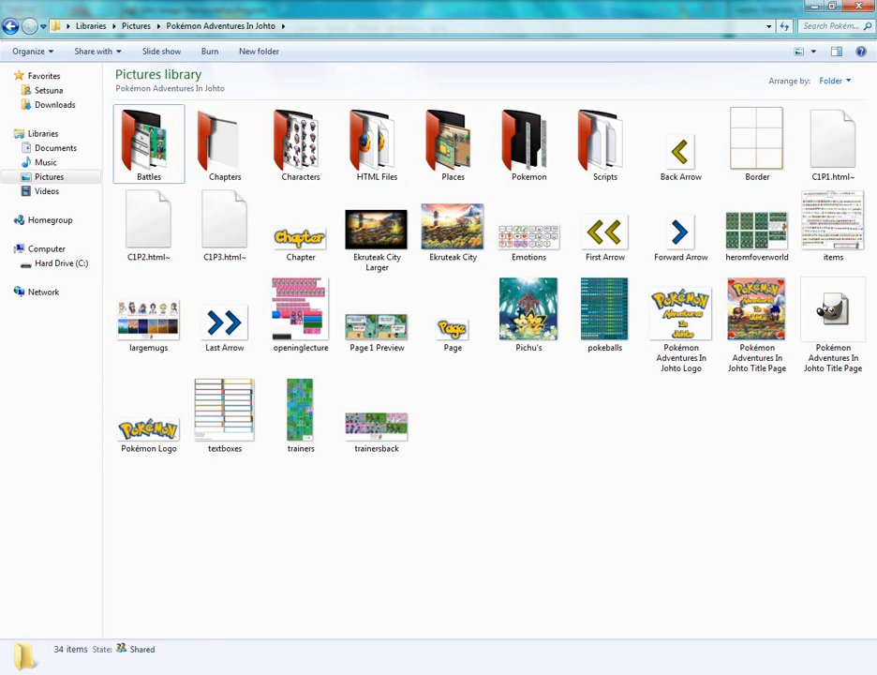
Open the Chapters folder inside the Pokémon Adventures In Johto pictures library
left_click_drag(216, 611, 443, 518)
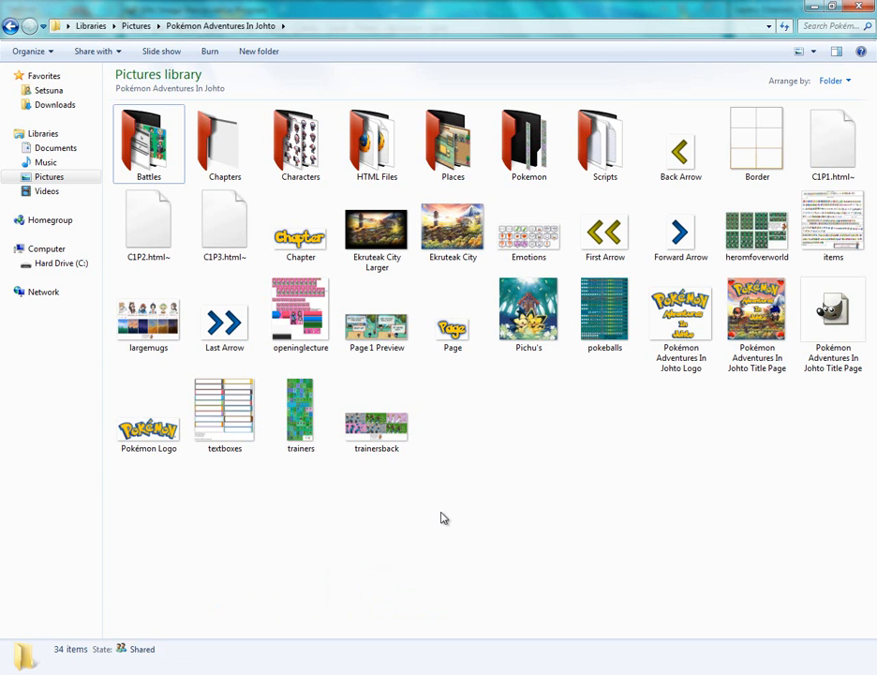
left_click(221, 148)
double_click(221, 149)
left_click(223, 148)
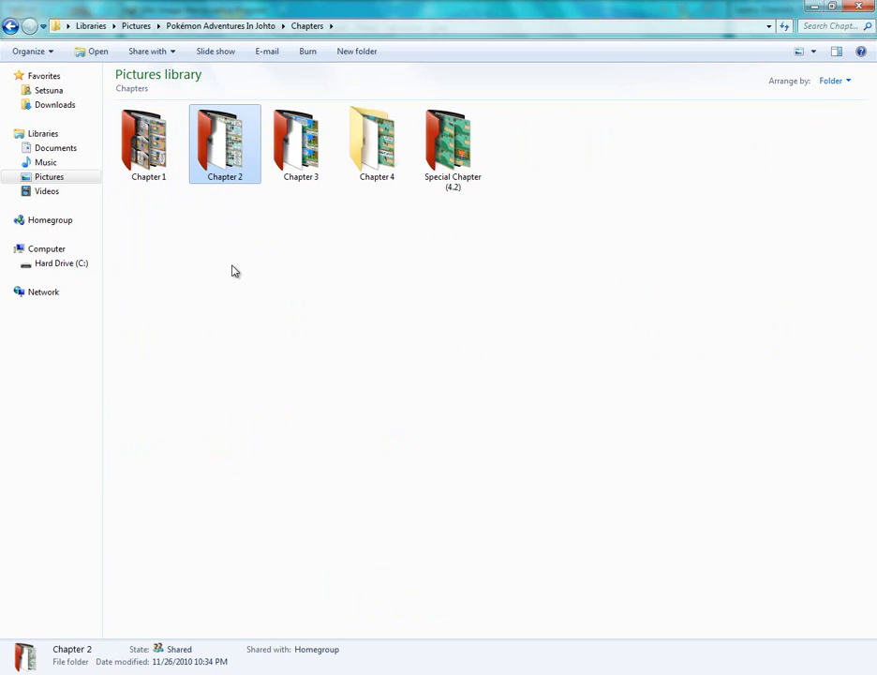
left_click(237, 300)
left_click_drag(631, 323, 142, 106)
left_click(466, 283)
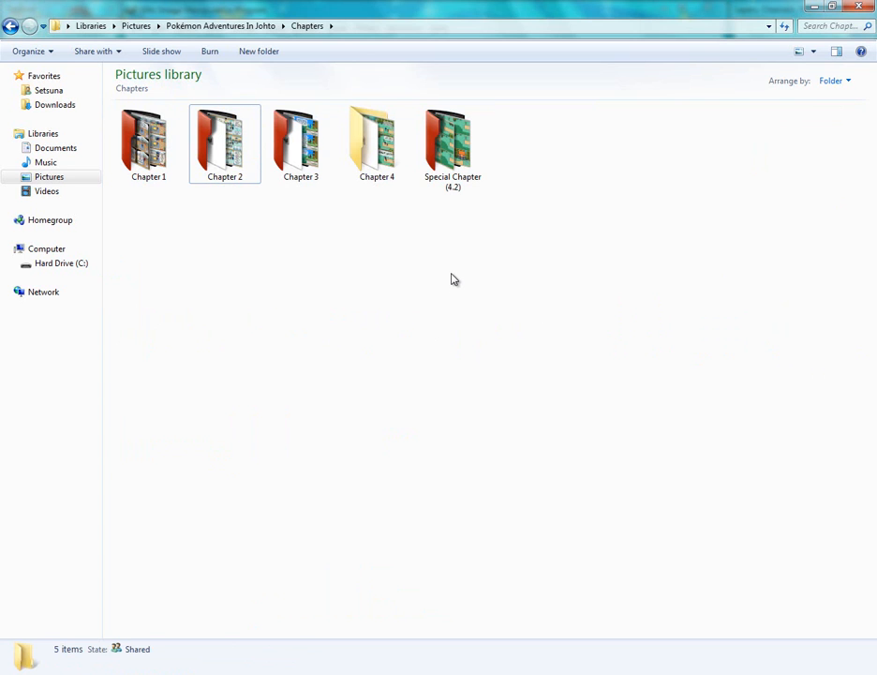
left_click(173, 161)
left_click(264, 249)
left_click(237, 149)
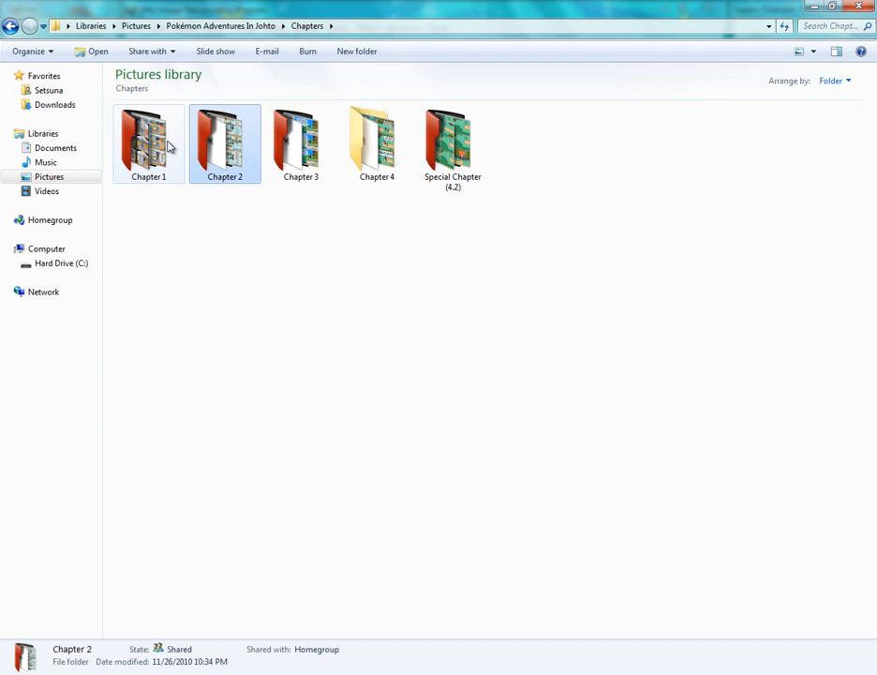
left_click(172, 147)
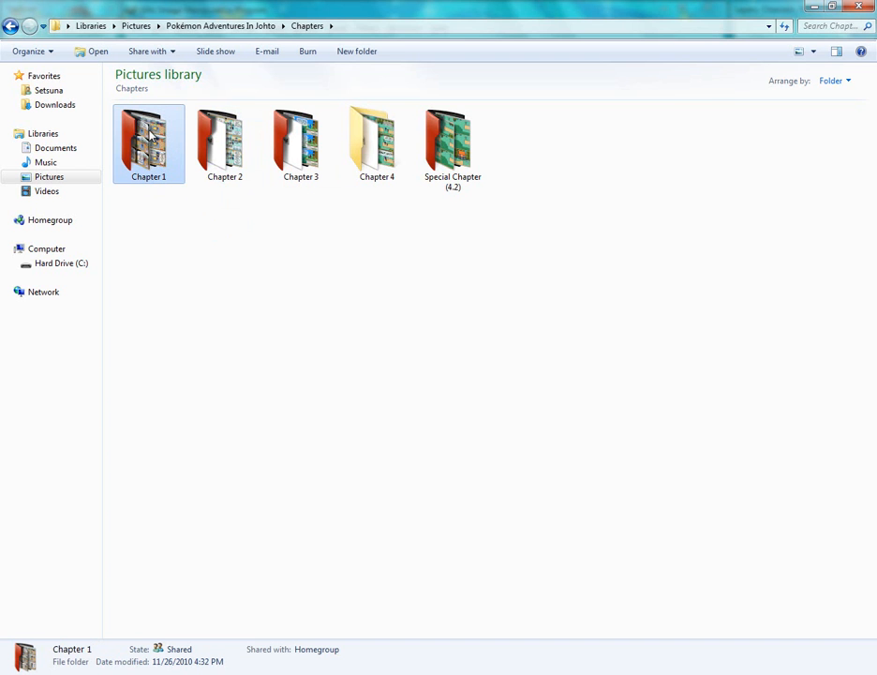
Open the Chapter 1 folder to view its page files, then return to Chapters
double_click(150, 136)
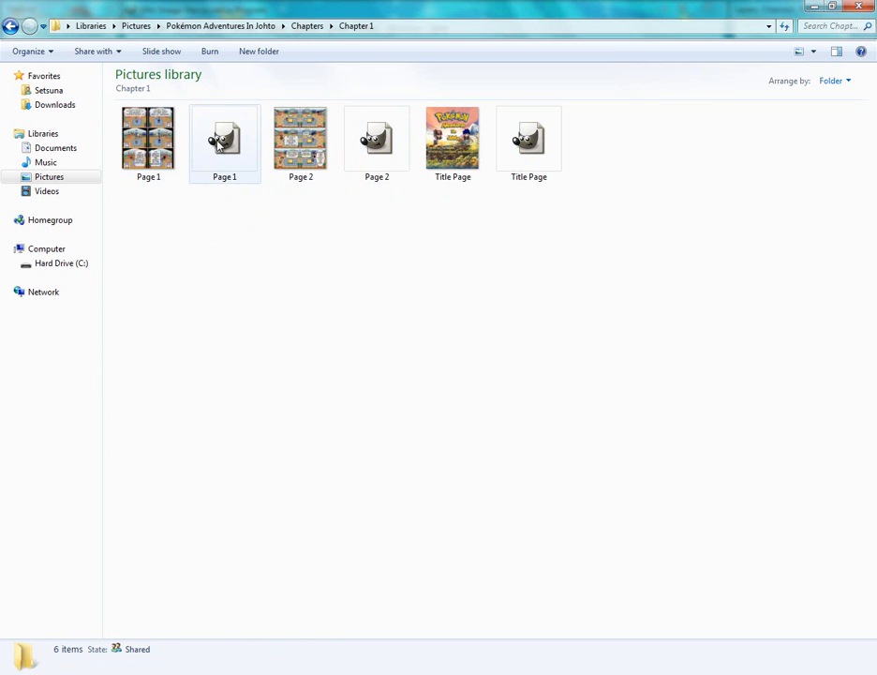
left_click(19, 29)
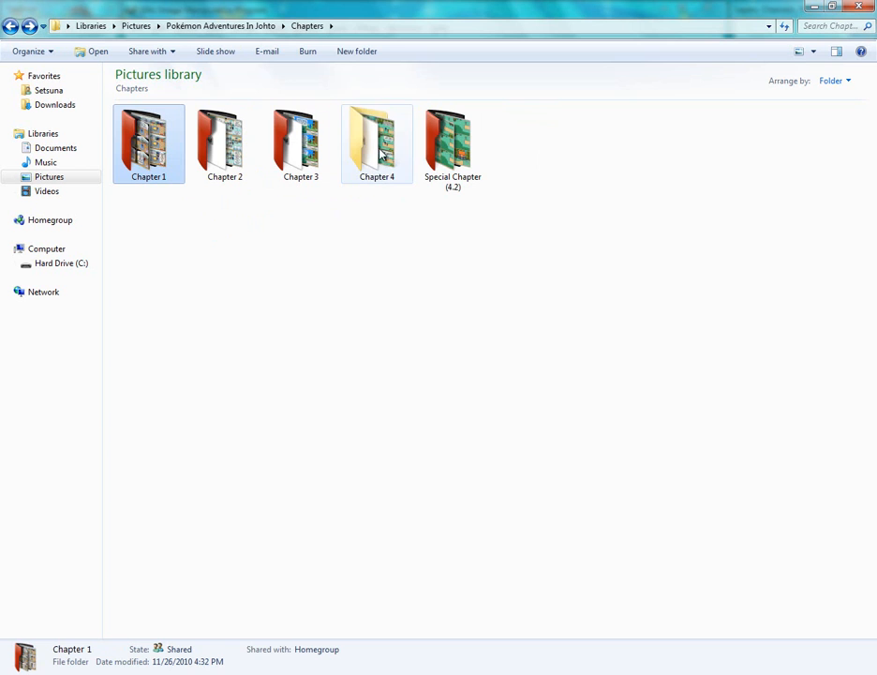
Open the Page 1 GIMP file from the Chapter 4 folder
double_click(379, 152)
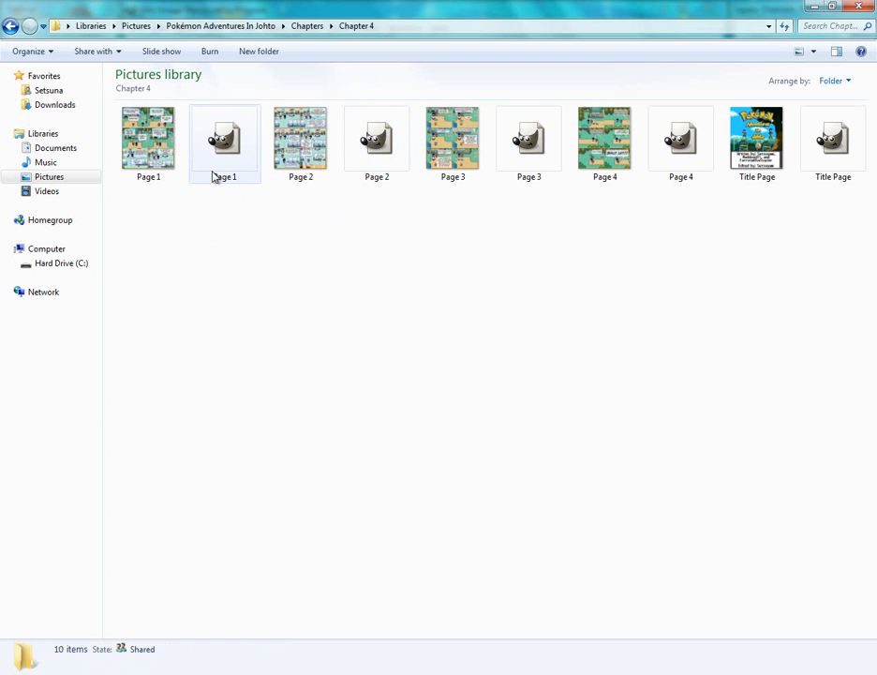
left_click(224, 141)
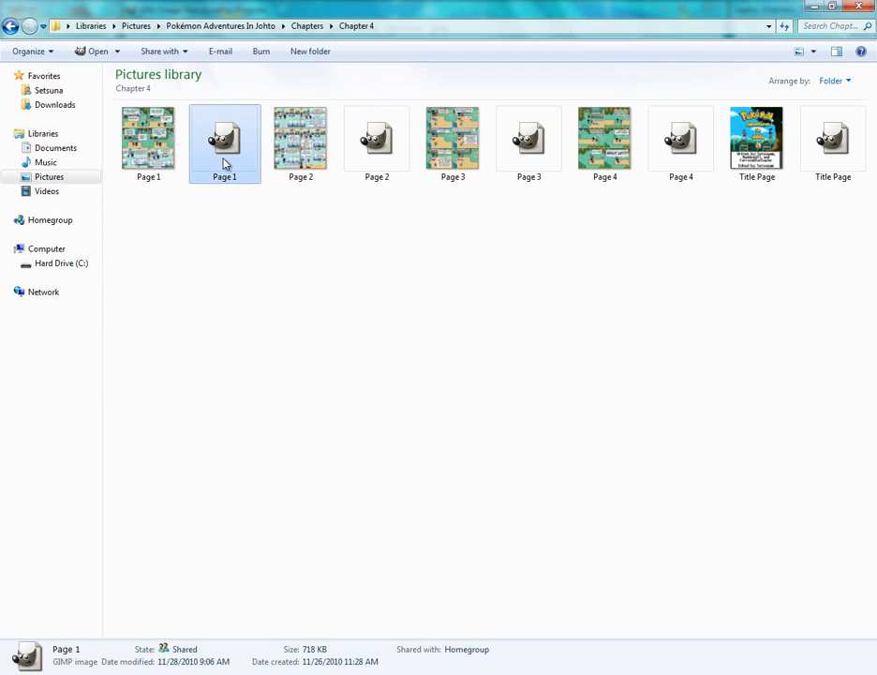
left_click(228, 261)
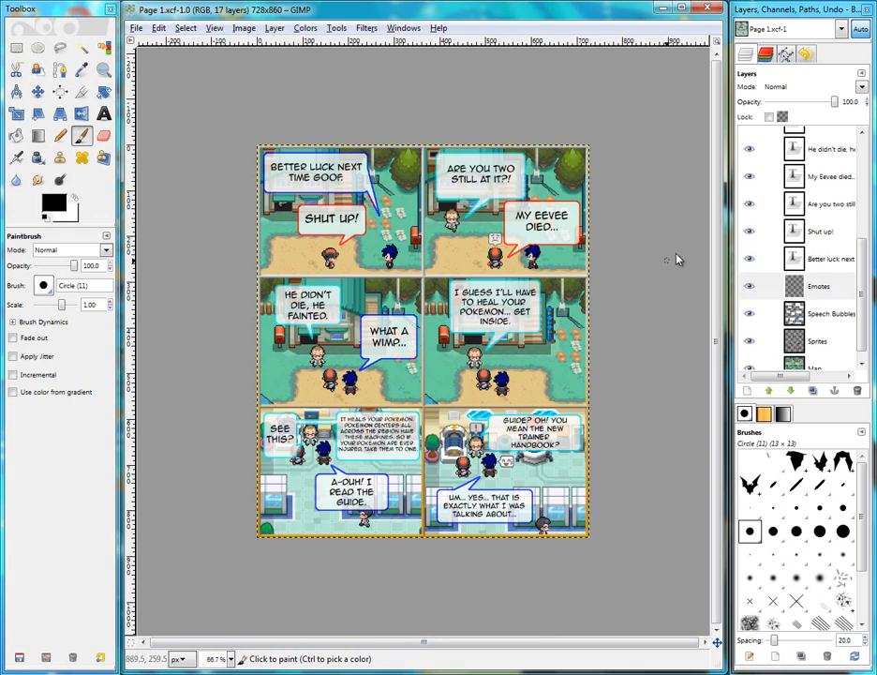
Scroll through the layer list to examine the comic page's layers
scroll(867, 232, "up", 3)
left_click_drag(867, 226, 862, 327)
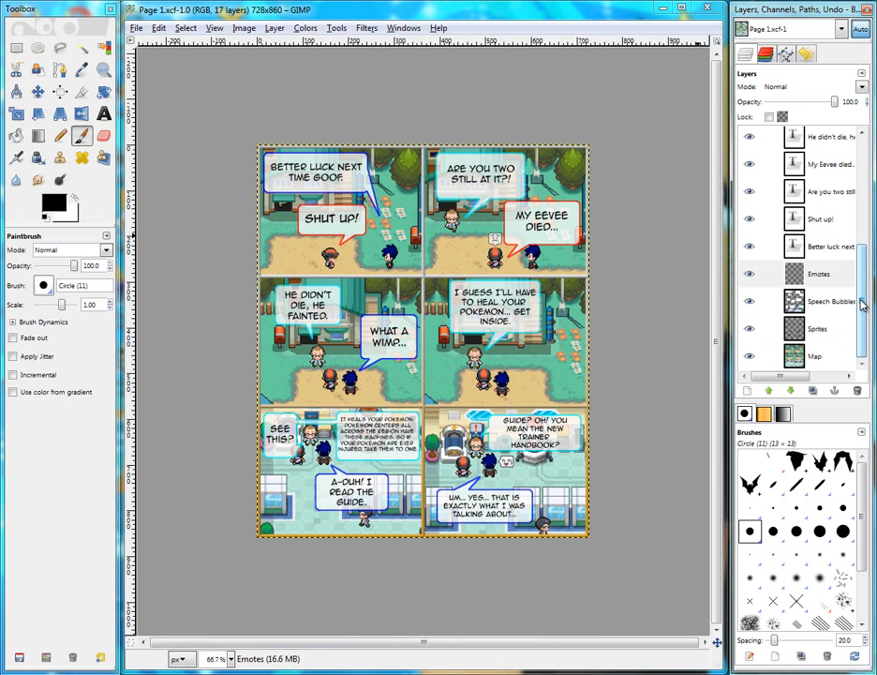
left_click_drag(862, 309, 867, 155)
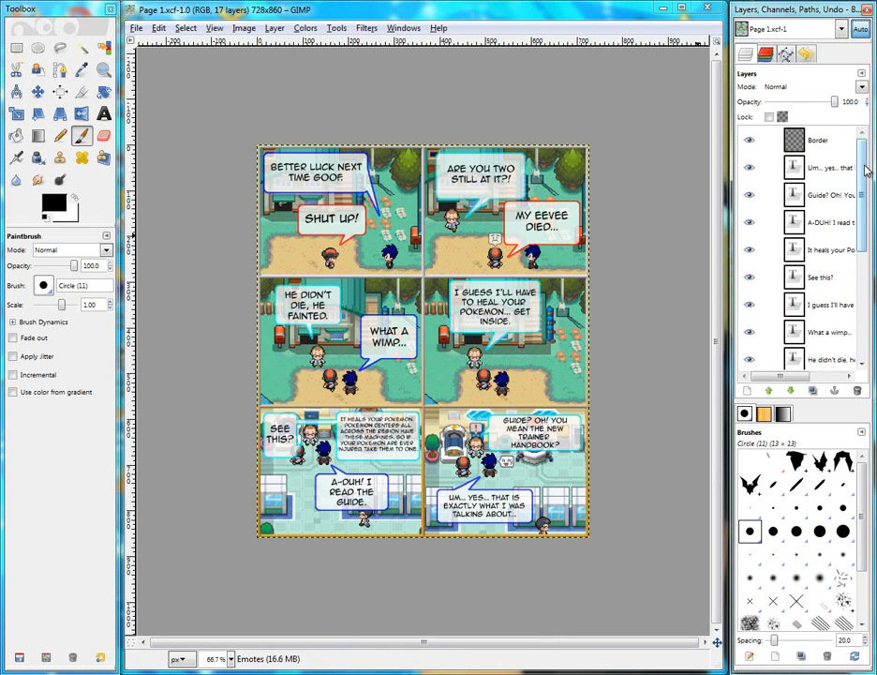
left_click(813, 141)
scroll(818, 204, "down", 5)
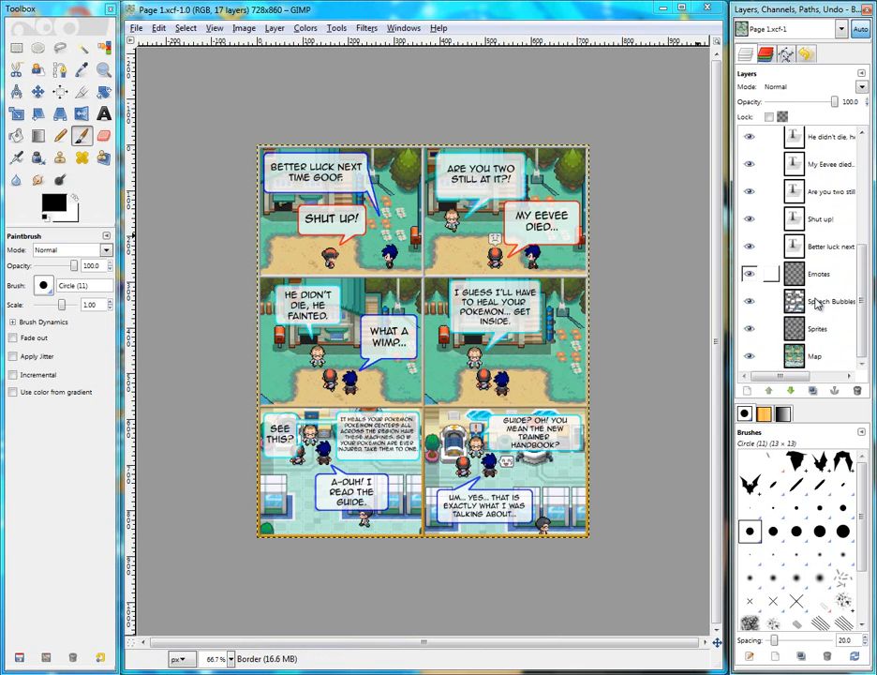
scroll(812, 295, "up", 5)
scroll(815, 286, "up", 2)
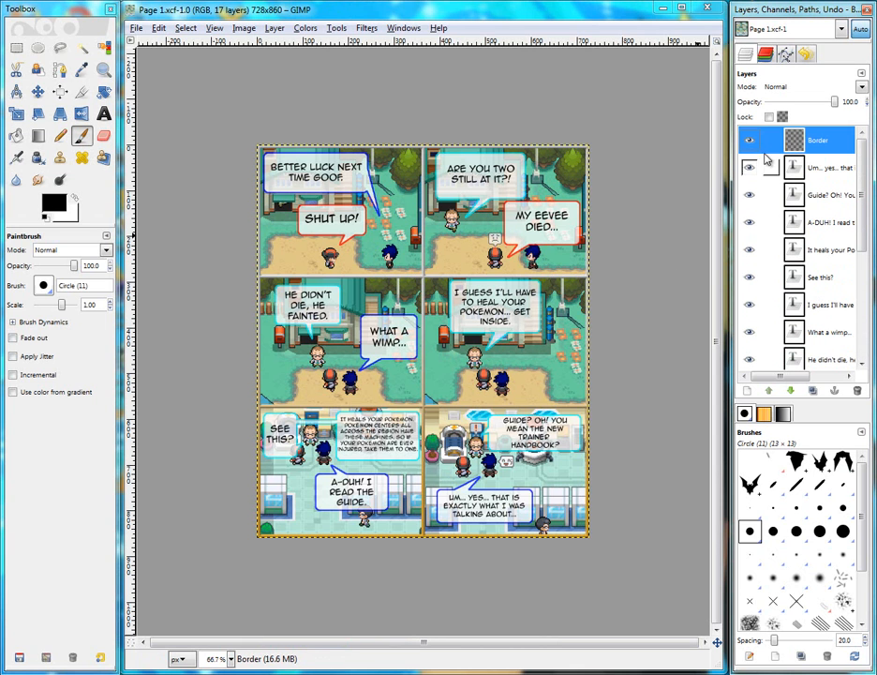
scroll(835, 220, "down", 5)
scroll(837, 233, "down", 1)
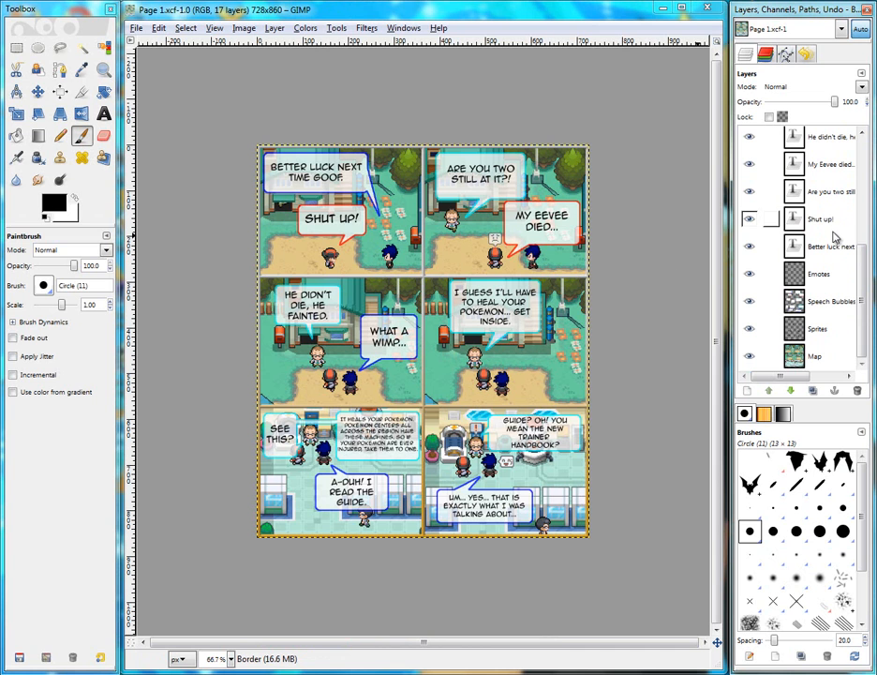
Hide every layer except the Map and Sprites layers
left_click(748, 356, "shift")
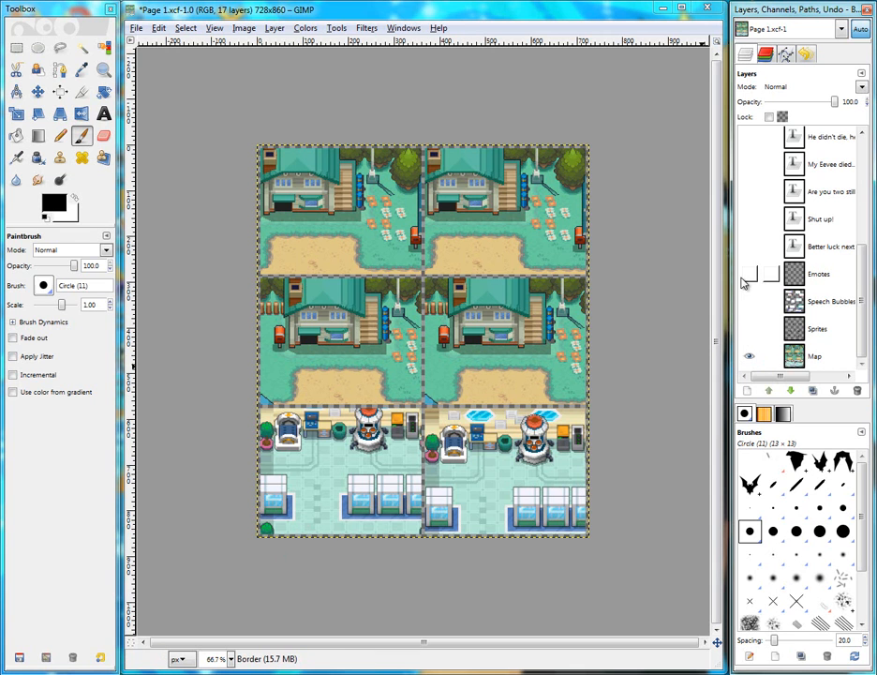
left_click(748, 328)
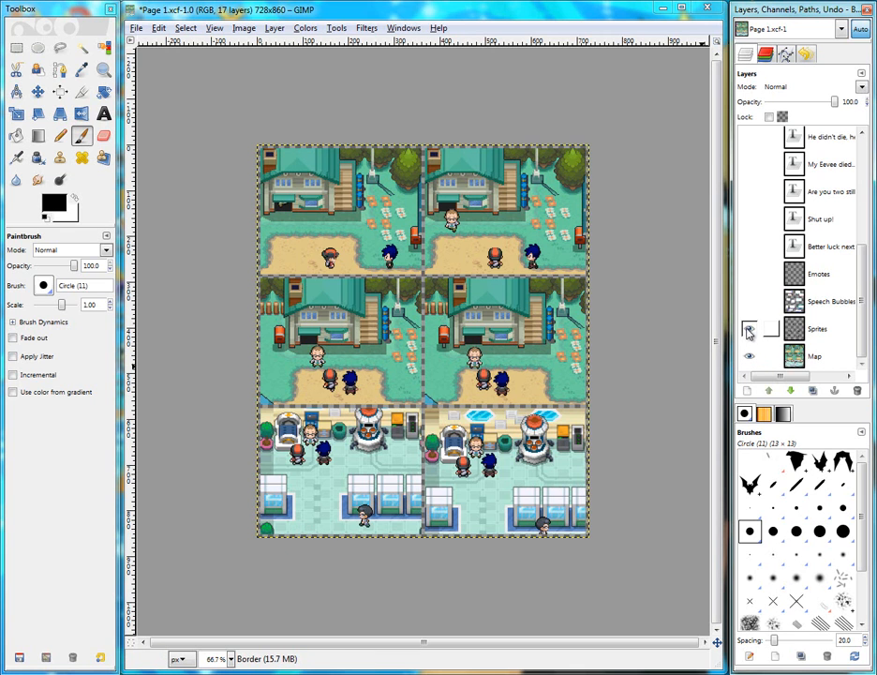
Toggle the Speech Bubbles, Better luck next and Shut up! layers on and off to compare
left_click(749, 301)
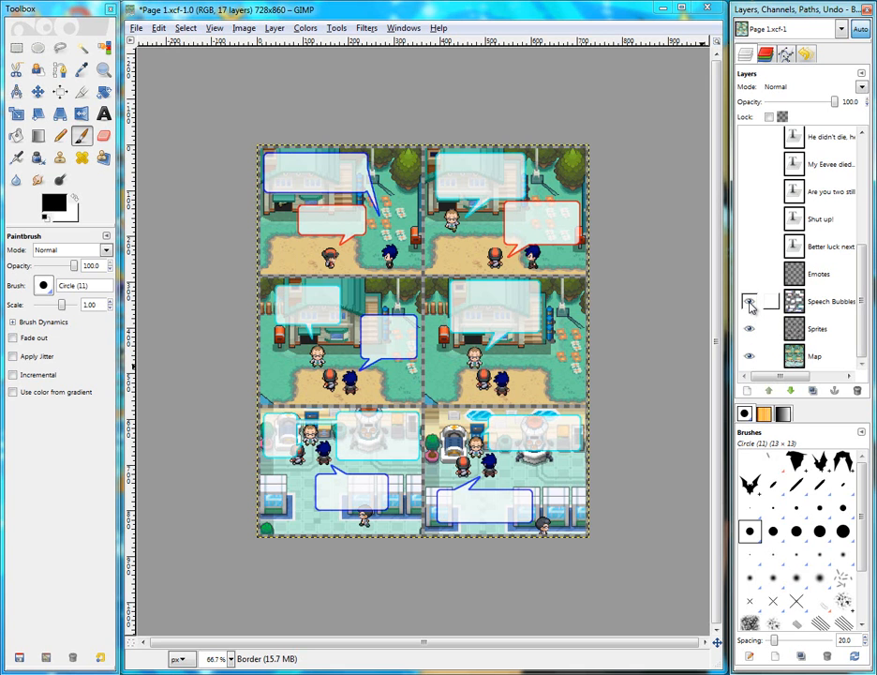
left_click(749, 302)
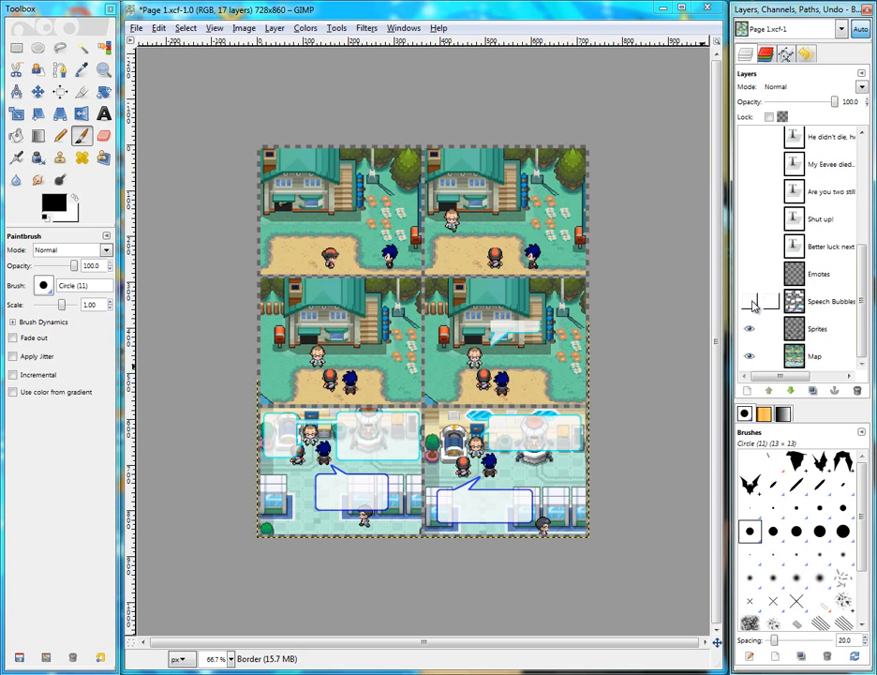
left_click(748, 247)
left_click(748, 219)
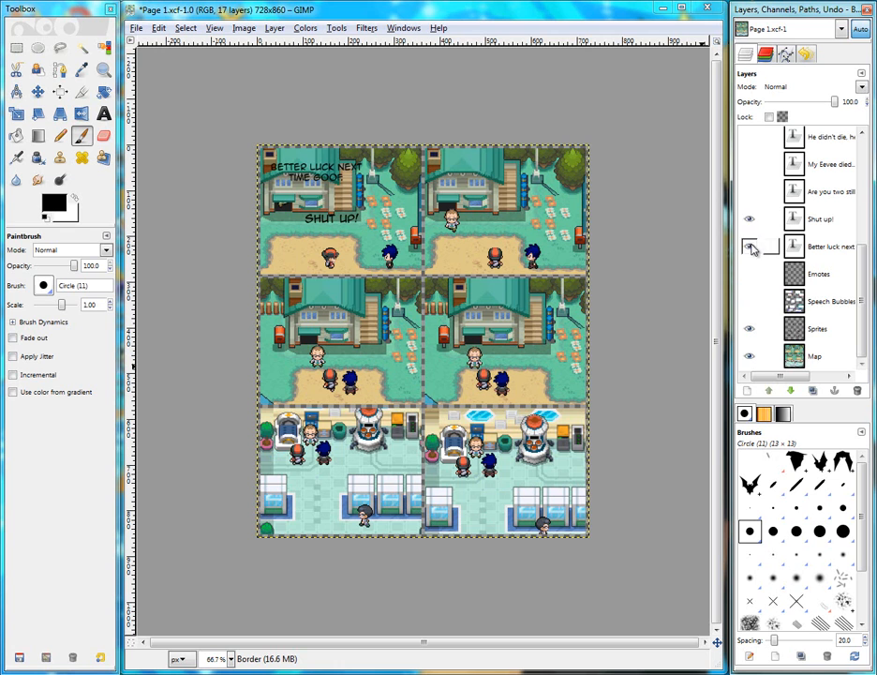
left_click(748, 246)
left_click(748, 219)
left_click(749, 246)
left_click(748, 219)
left_click(748, 247)
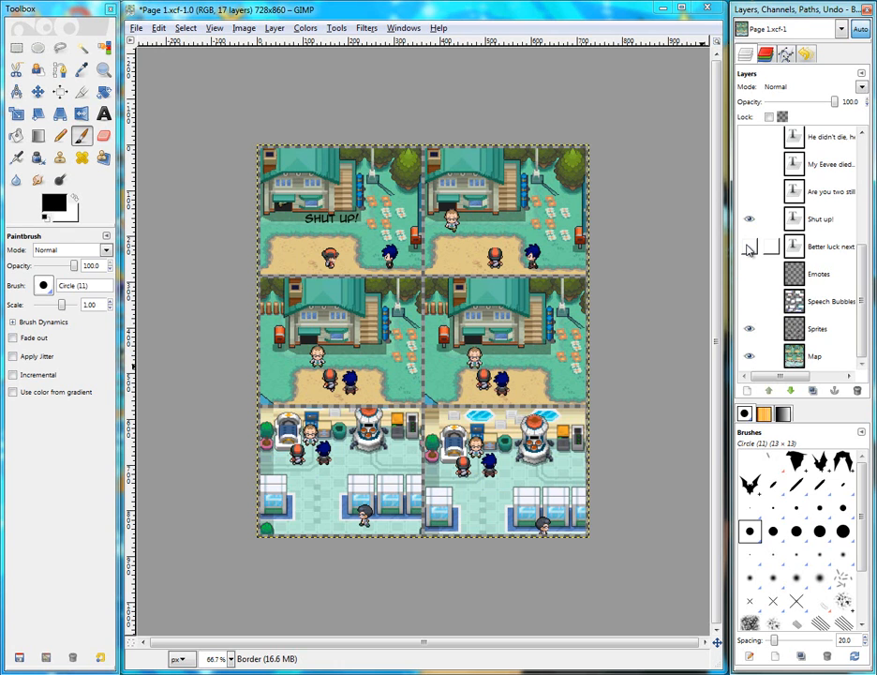
left_click(749, 220)
Show the Speech Bubbles layer and the dialogue text layers one by one
left_click(749, 302)
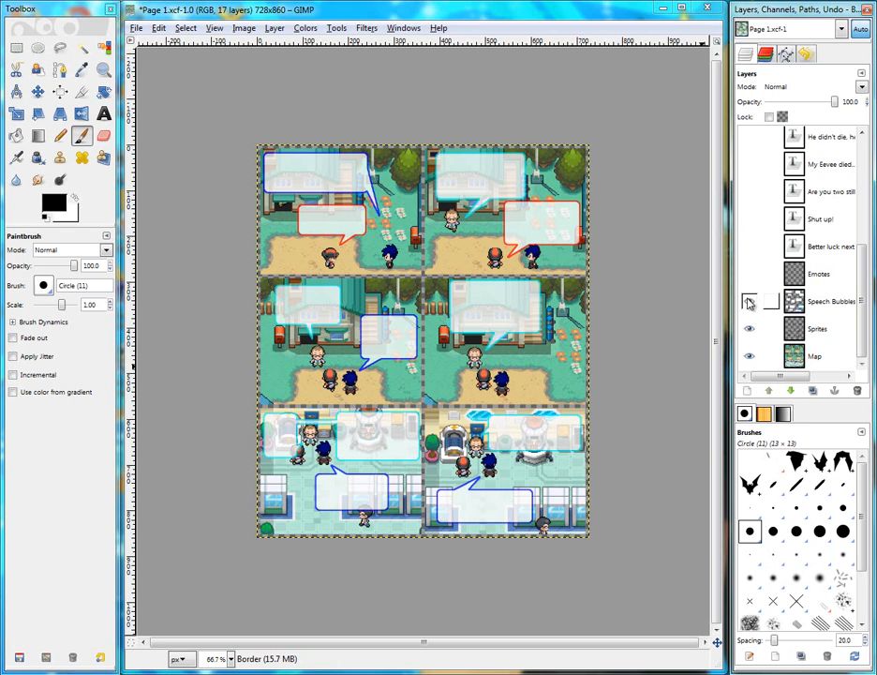
left_click(749, 246)
left_click(749, 219)
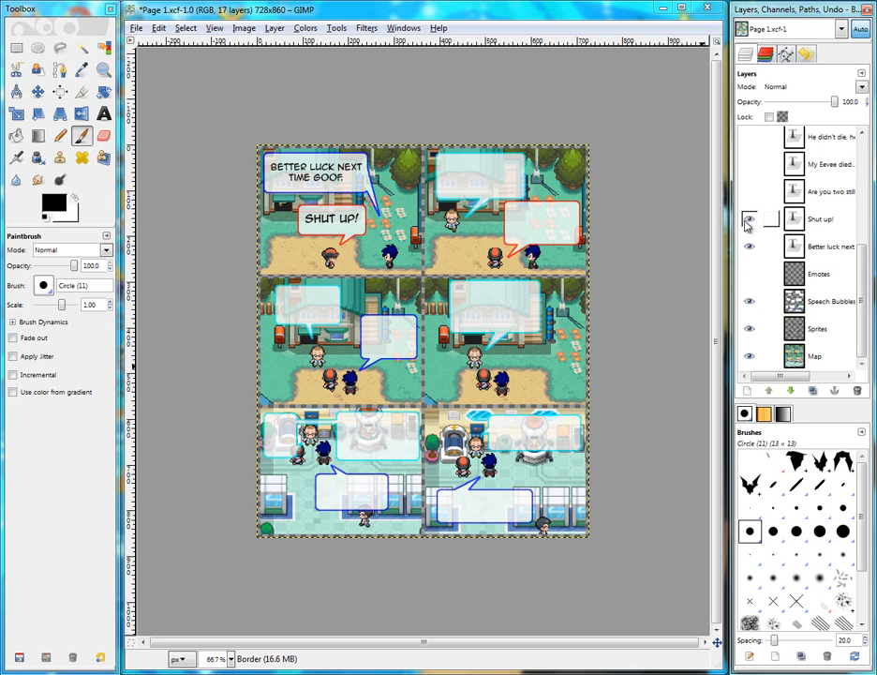
left_click(749, 191)
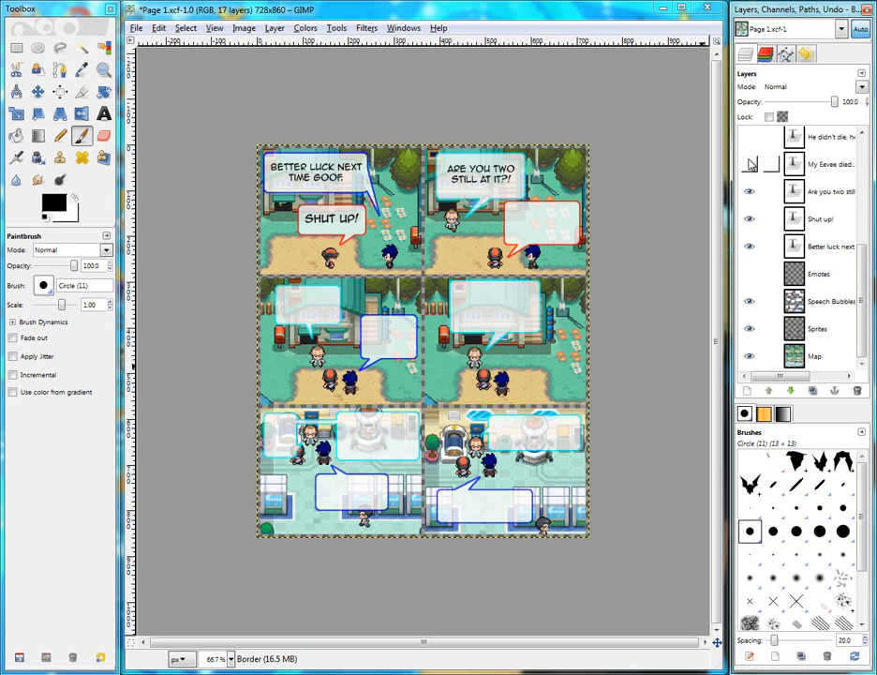
left_click(748, 164)
left_click(749, 137)
scroll(750, 219, "up", 3)
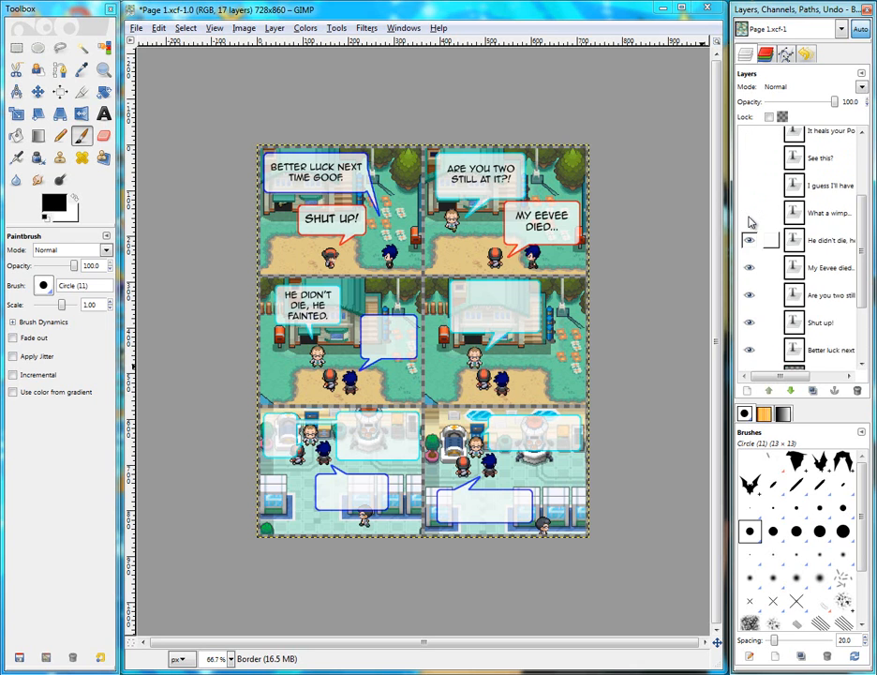
Hide the dialogue text layers again one by one
left_click(746, 213)
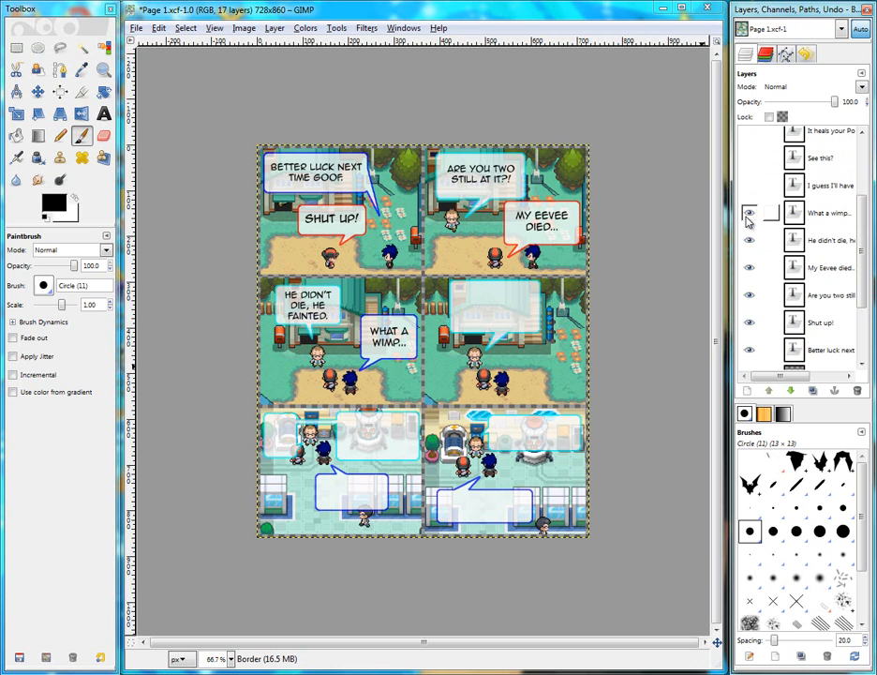
left_click(746, 214)
left_click(745, 240)
left_click(748, 294)
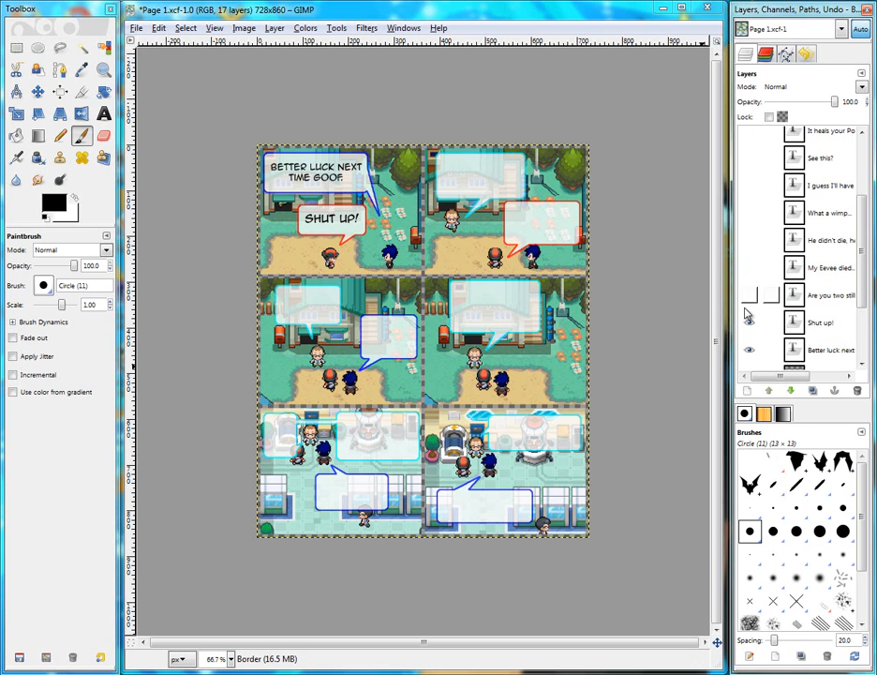
left_click(748, 321)
left_click(749, 349)
scroll(747, 300, "down", 3)
Toggle the Emotes and Speech Bubbles layers on and off, leaving both hidden
left_click(748, 301)
left_click(749, 274)
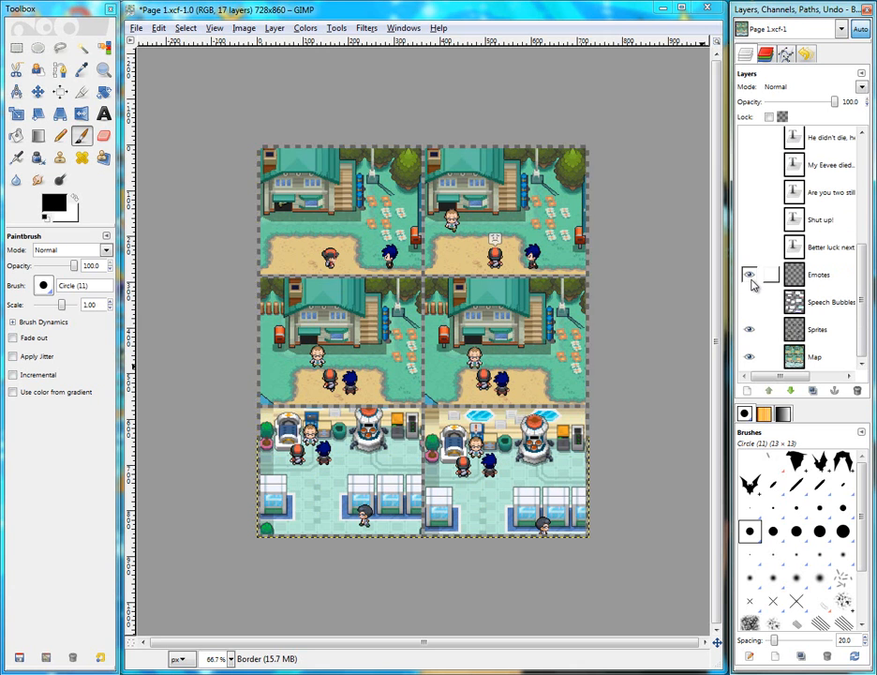
left_click(748, 302)
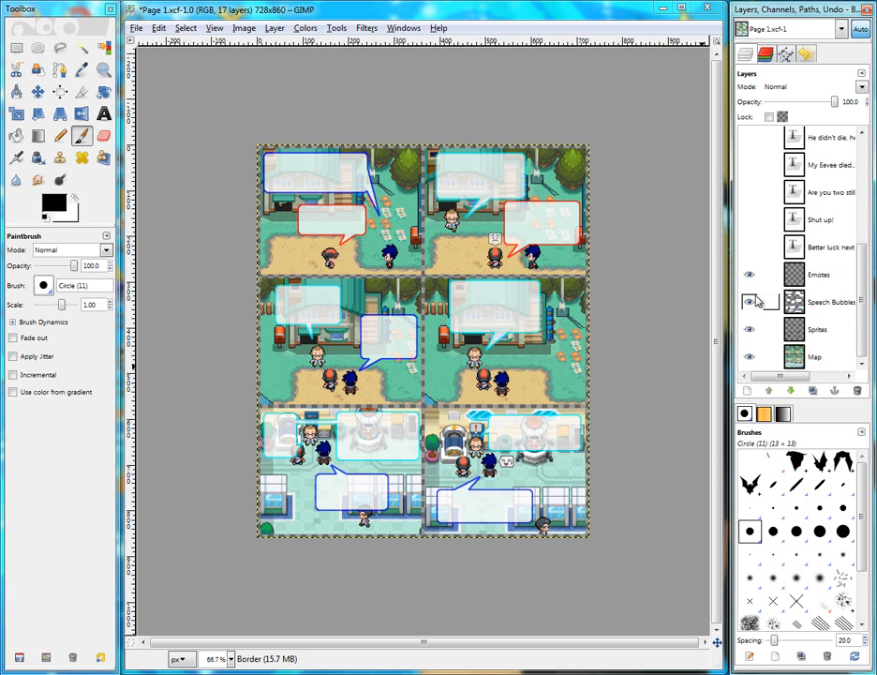
left_click(749, 302)
left_click(749, 275)
Select the Speech Bubbles, Emotes and Sprites layers in turn to compare their settings
left_click(824, 302)
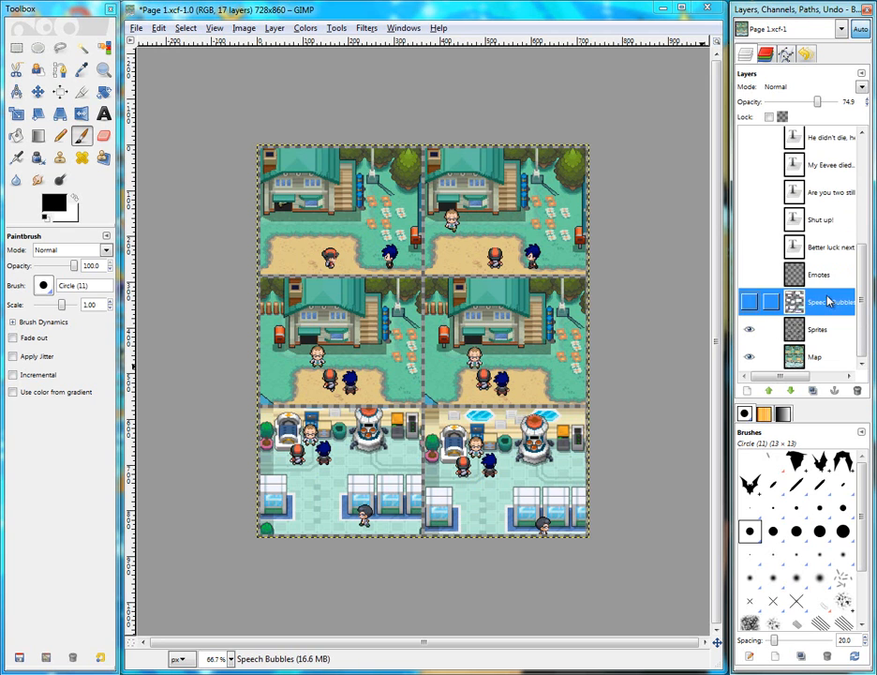
left_click(823, 276)
left_click(819, 328)
left_click(820, 303)
left_click(819, 276)
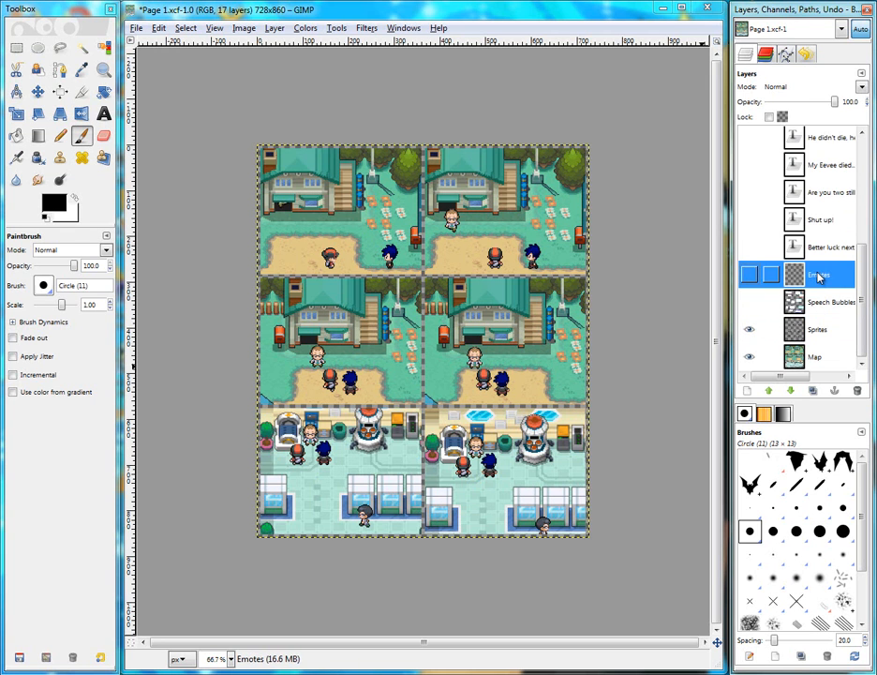
left_click(817, 303)
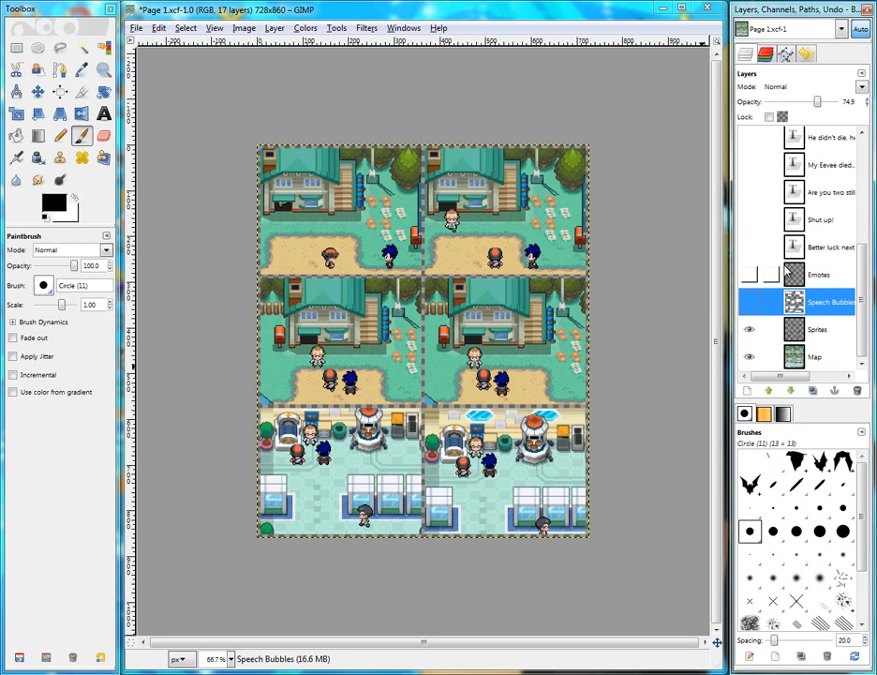
Select the Emotes layer and make it visible, inspecting the emote above the trainer
left_click(817, 273)
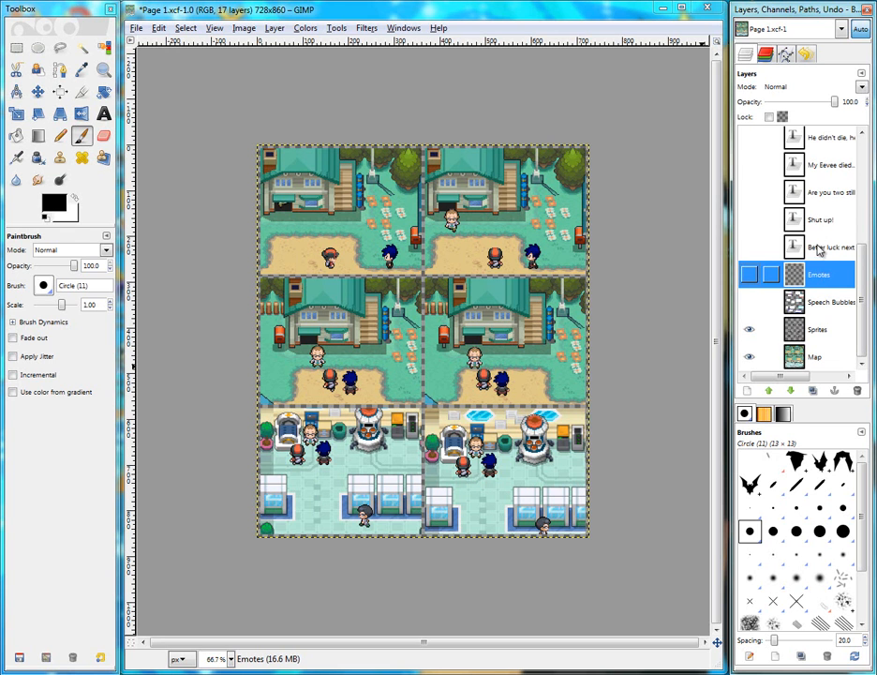
left_click(749, 273)
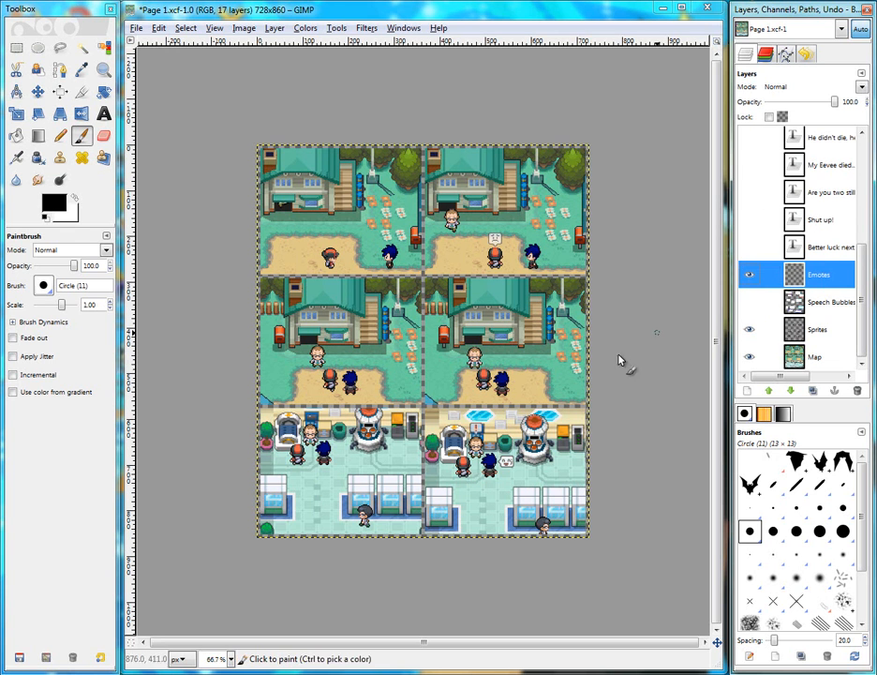
scroll(525, 217, "up", 6)
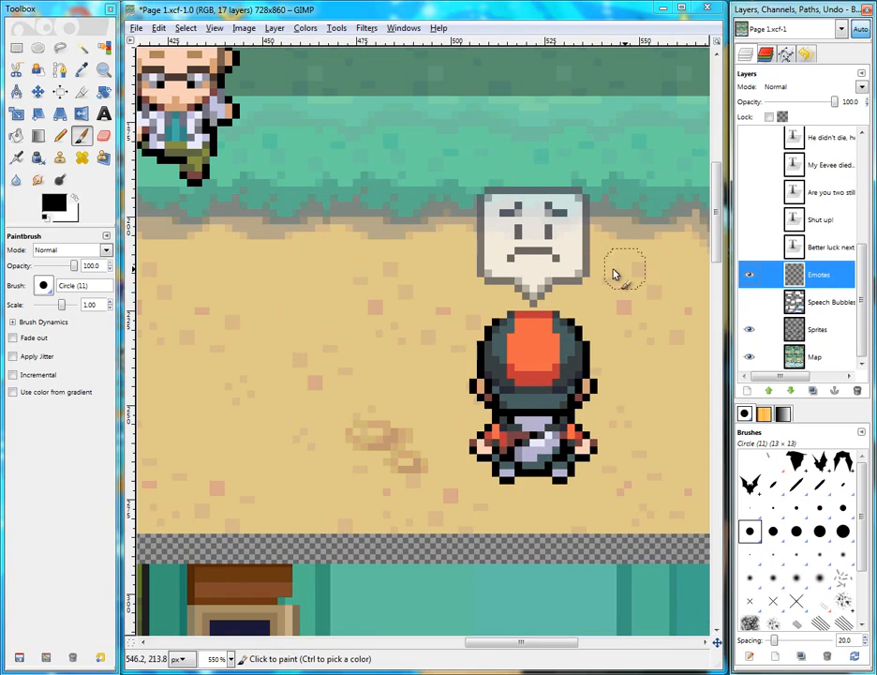
Zoom around the comic page to examine the emotes placed above the characters in each panel
scroll(571, 272, "down", 6)
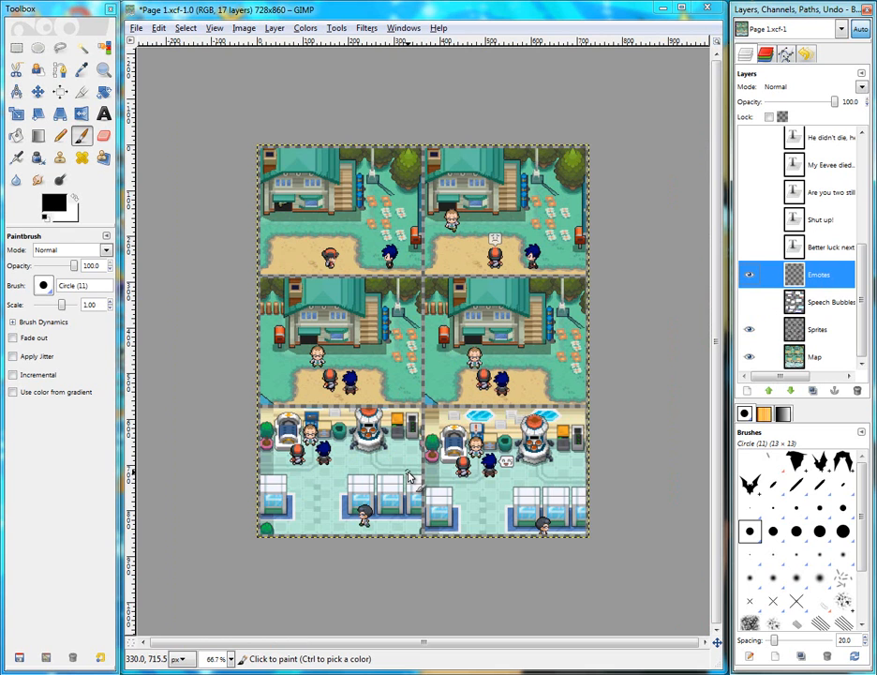
scroll(511, 490, "up", 1)
scroll(512, 490, "up", 5)
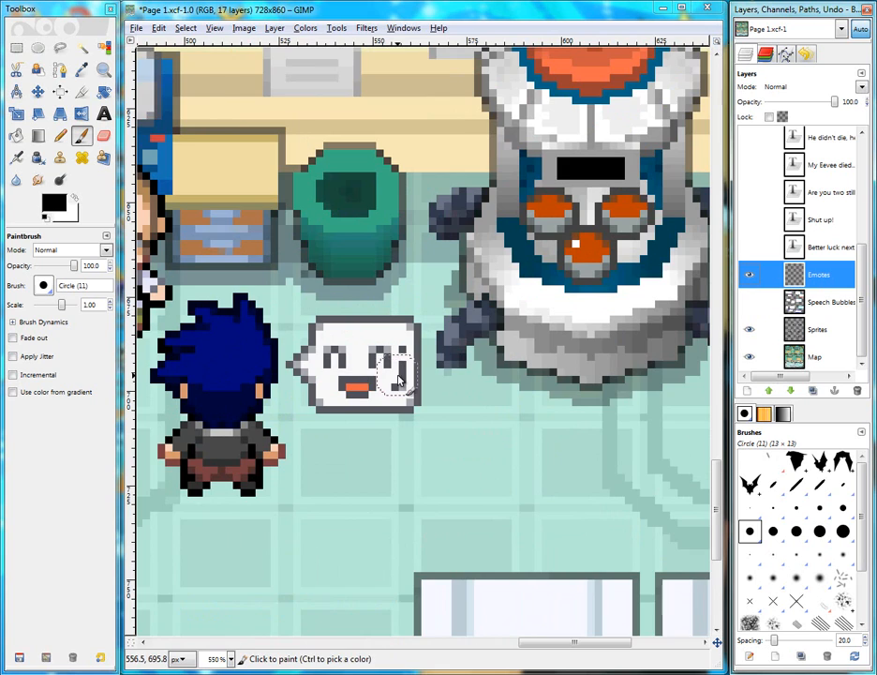
scroll(400, 380, "down", 2)
scroll(400, 379, "down", 2)
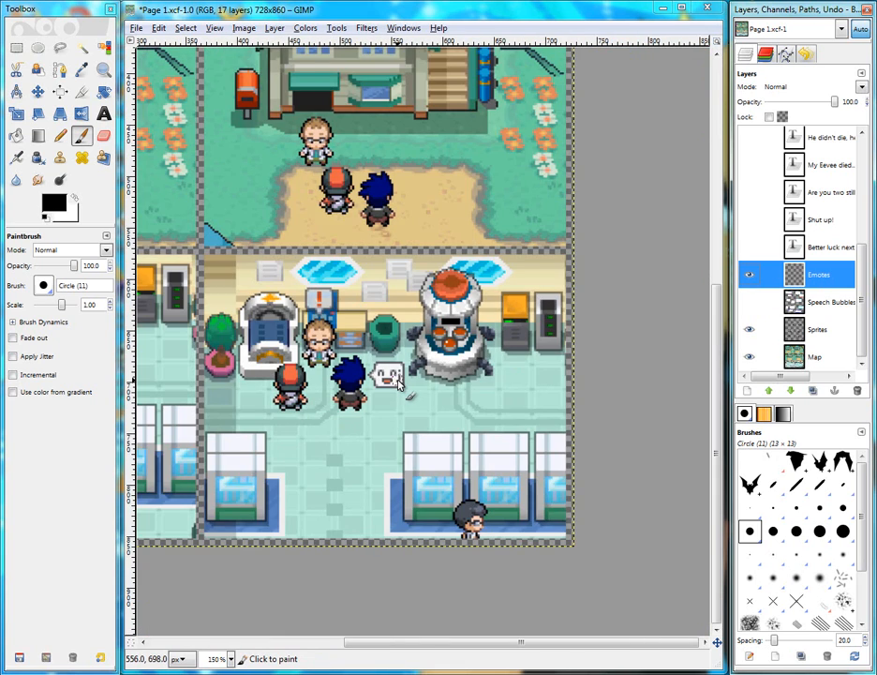
scroll(400, 380, "down", 1)
scroll(578, 401, "up", 3)
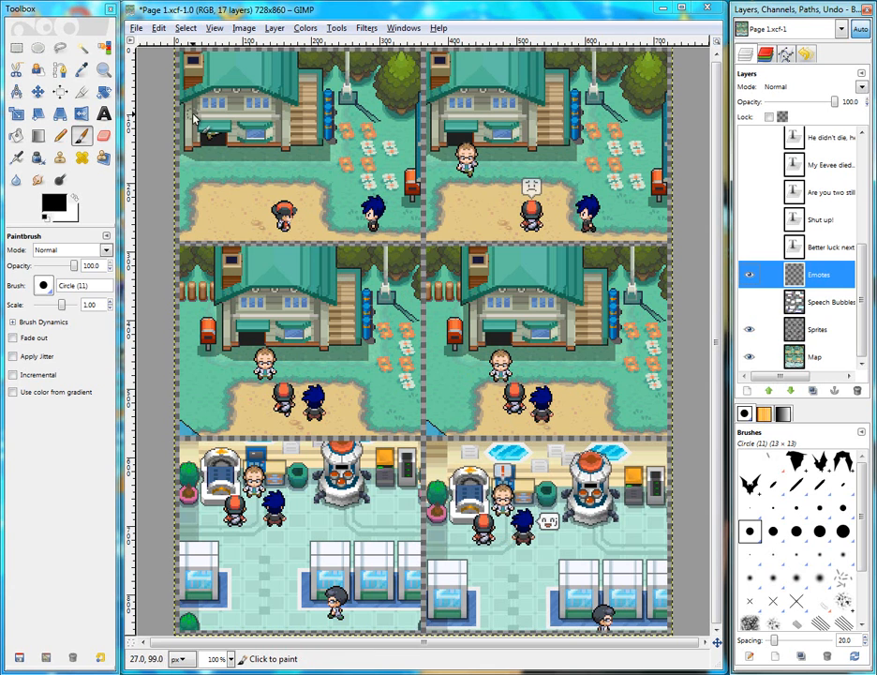
scroll(221, 146, "up", 2)
scroll(221, 150, "up", 2)
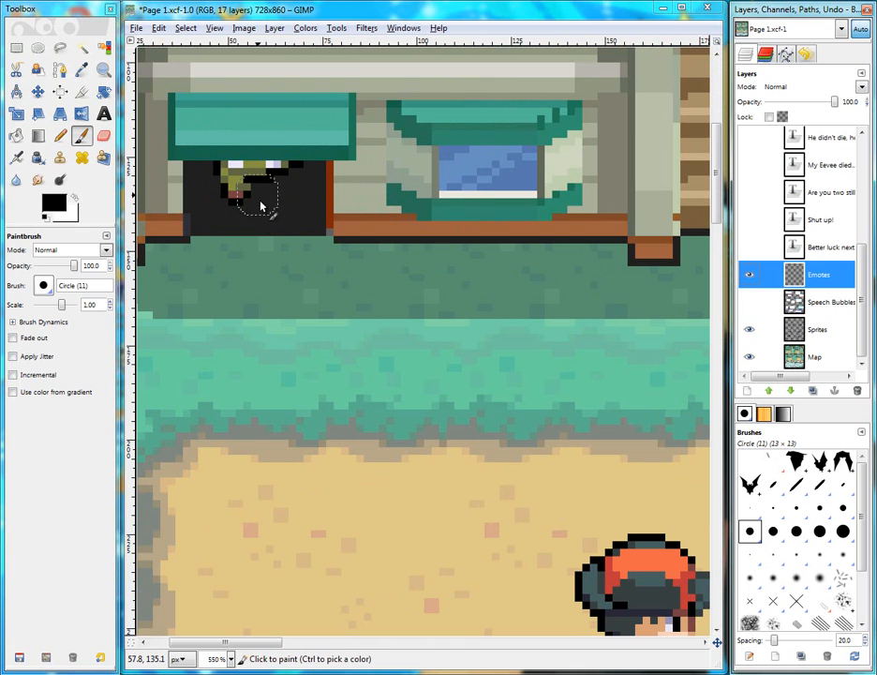
scroll(277, 207, "up", 1)
scroll(337, 211, "down", 2)
scroll(341, 214, "up", 2)
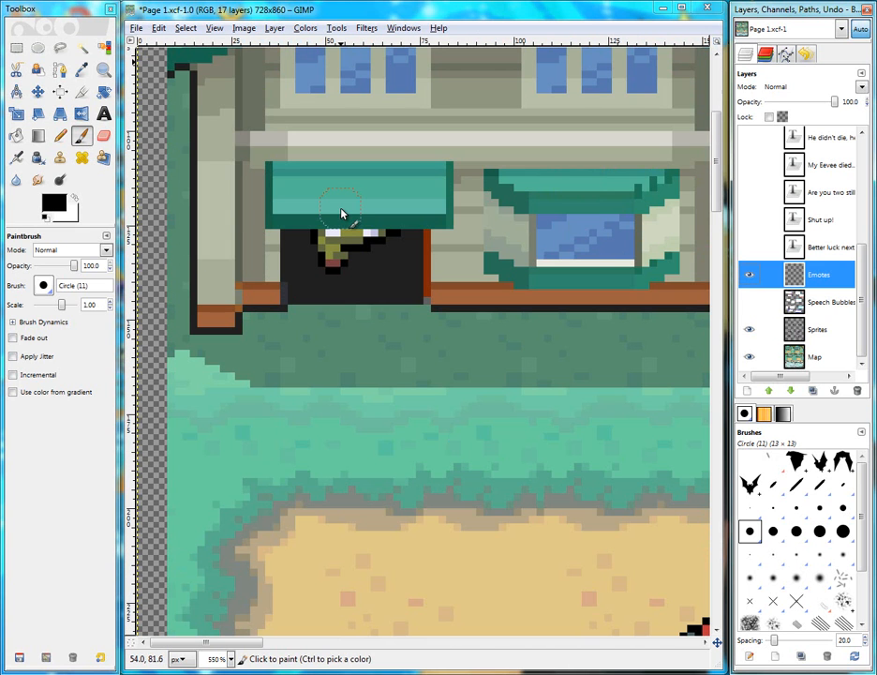
Switch from the Eraser to the Rectangle Select tool and toggle its Feather edges option on and off
left_click(103, 135)
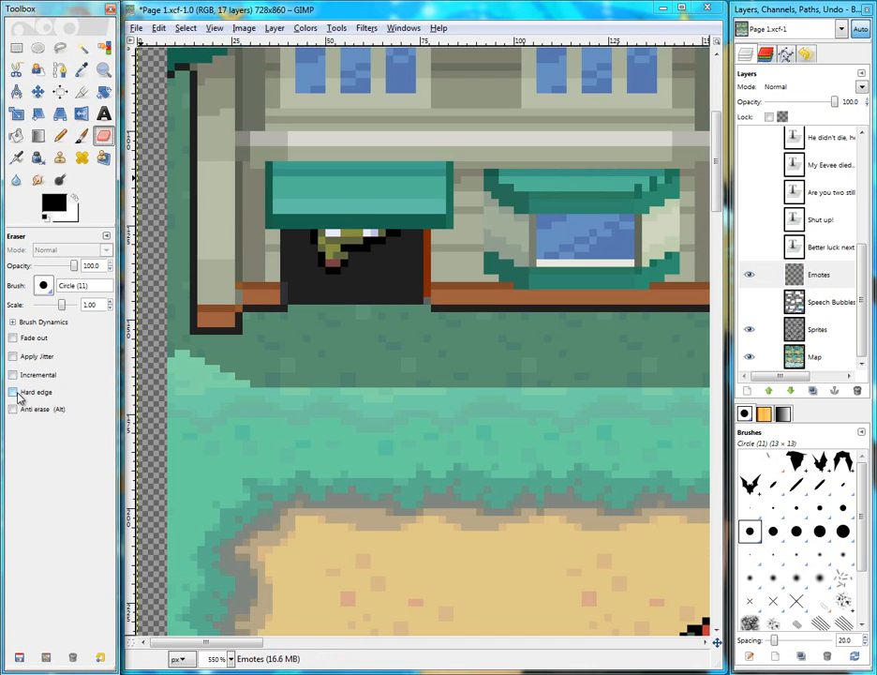
scroll(335, 273, "down", 3)
scroll(336, 272, "down", 2)
left_click(16, 50)
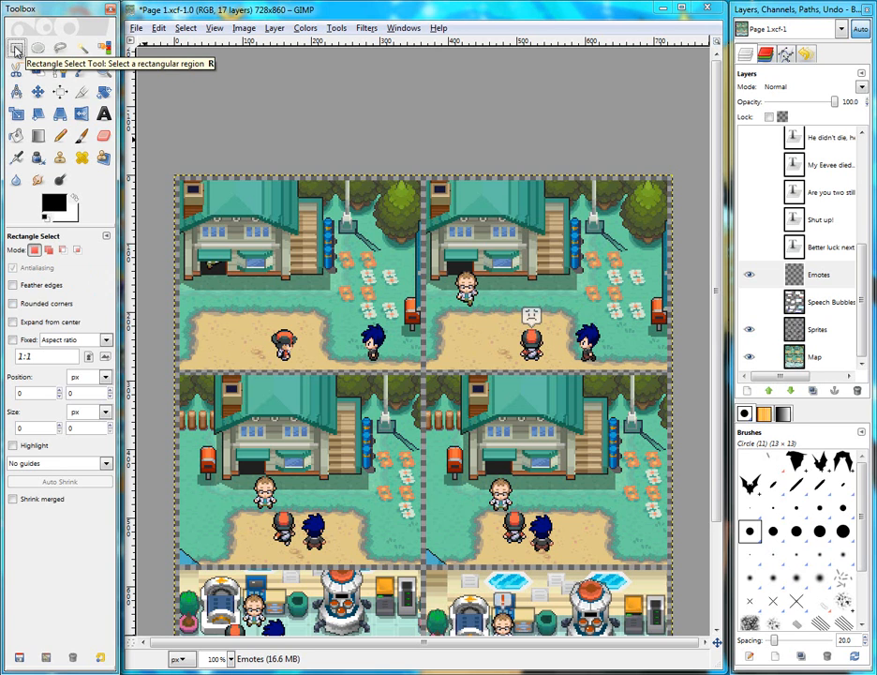
left_click(13, 285)
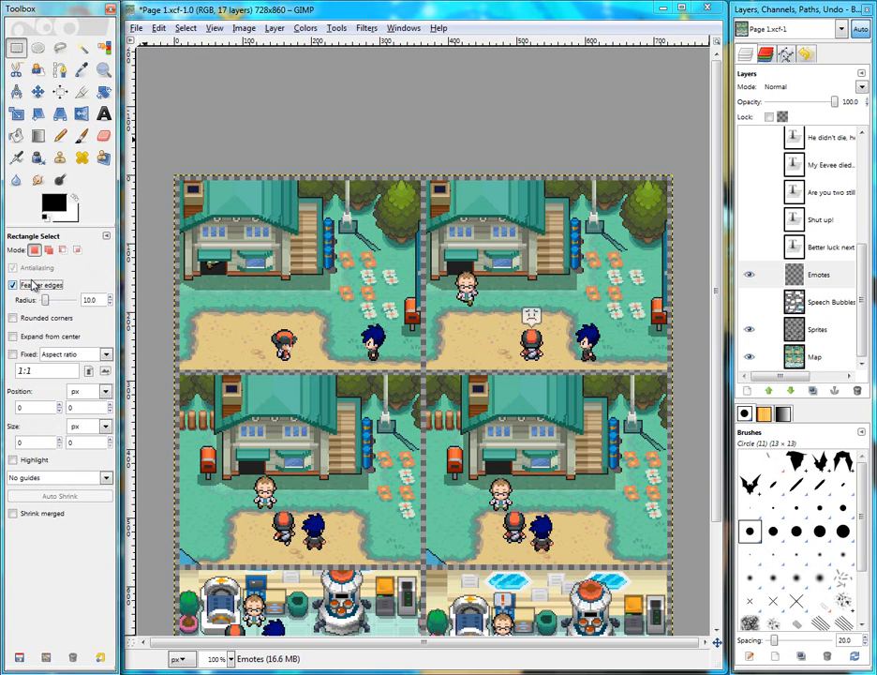
left_click(13, 285)
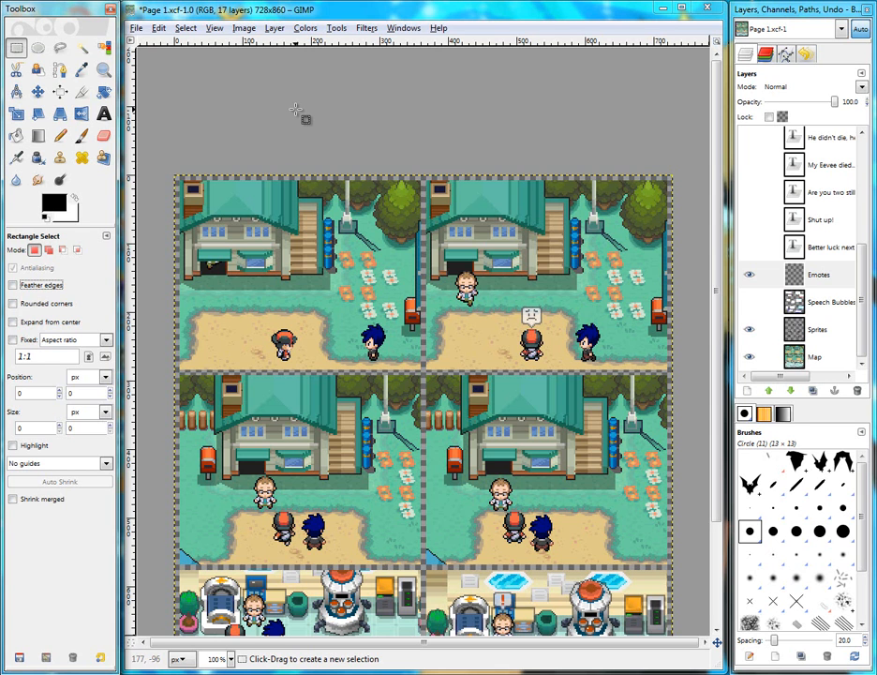
Close the comic page window and browse from the chapter folders into the Characters folder
left_click(709, 12)
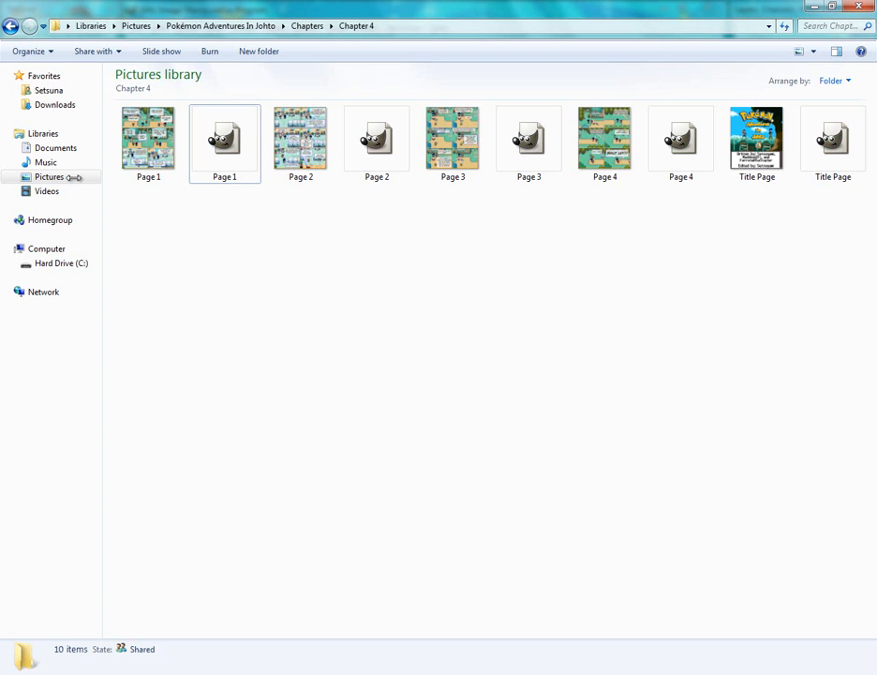
left_click(11, 28)
left_click(291, 145)
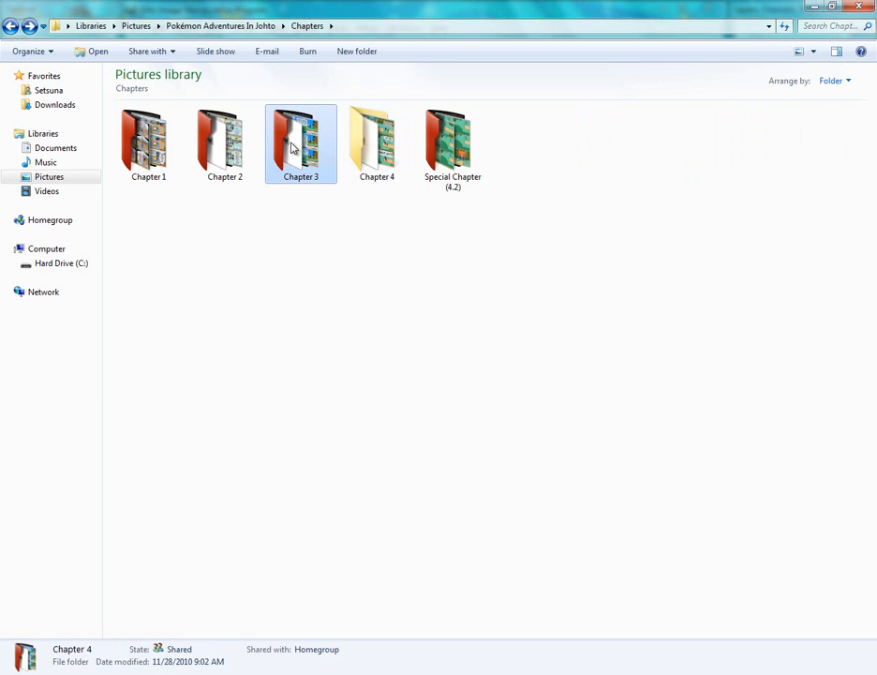
left_click(8, 27)
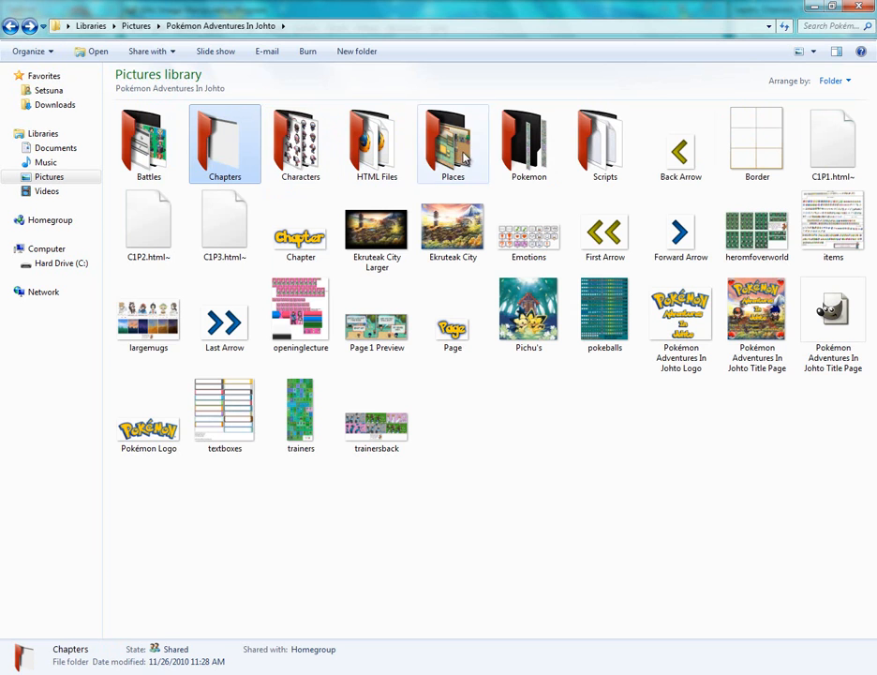
double_click(317, 151)
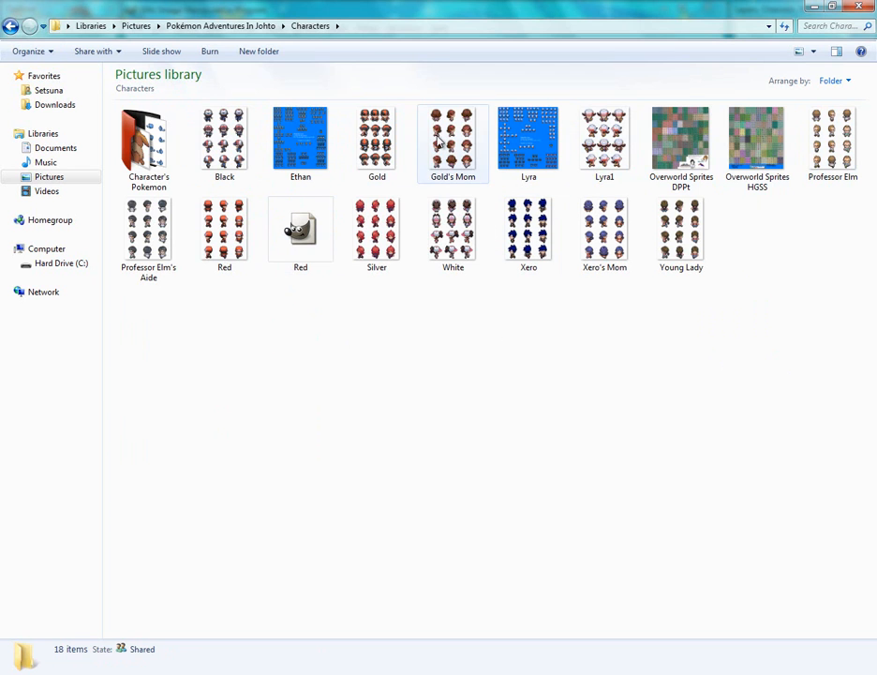
Preview the character sprite sheets and open the Black sprite sheet in GIMP
left_click(386, 138)
left_click(451, 230)
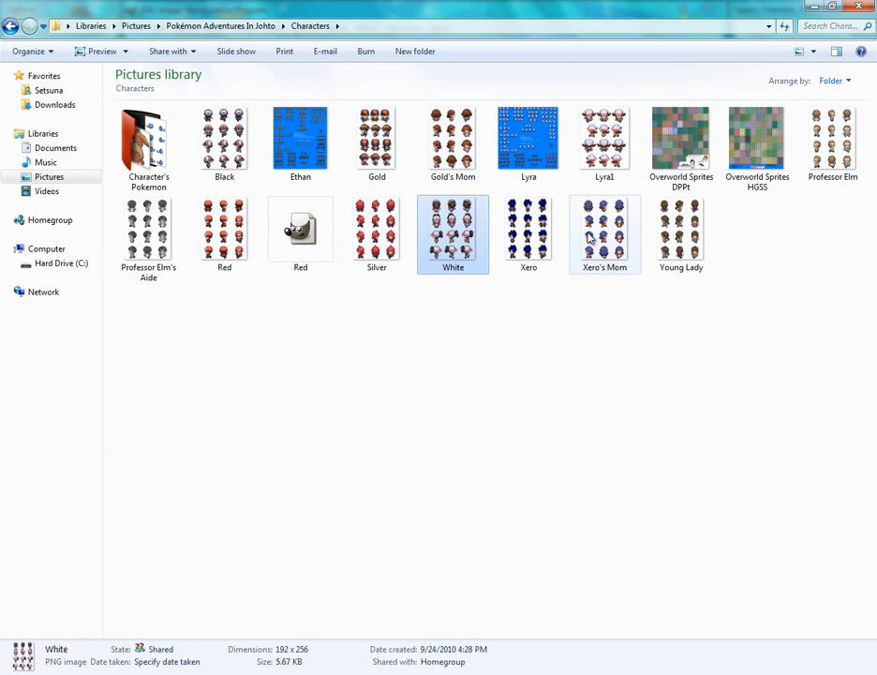
double_click(209, 136)
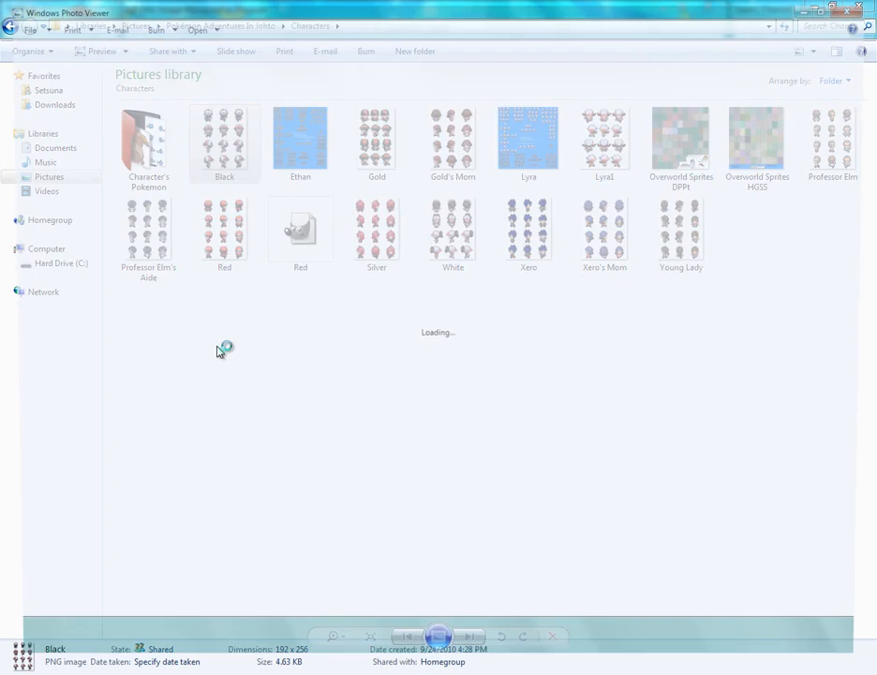
left_click(859, 7)
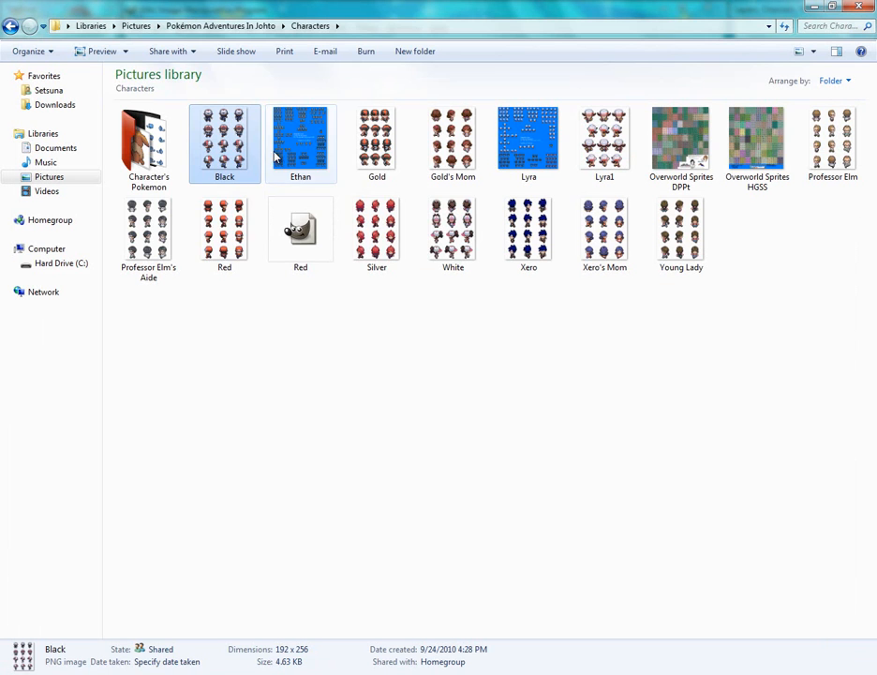
right_click(225, 152)
left_click(234, 171)
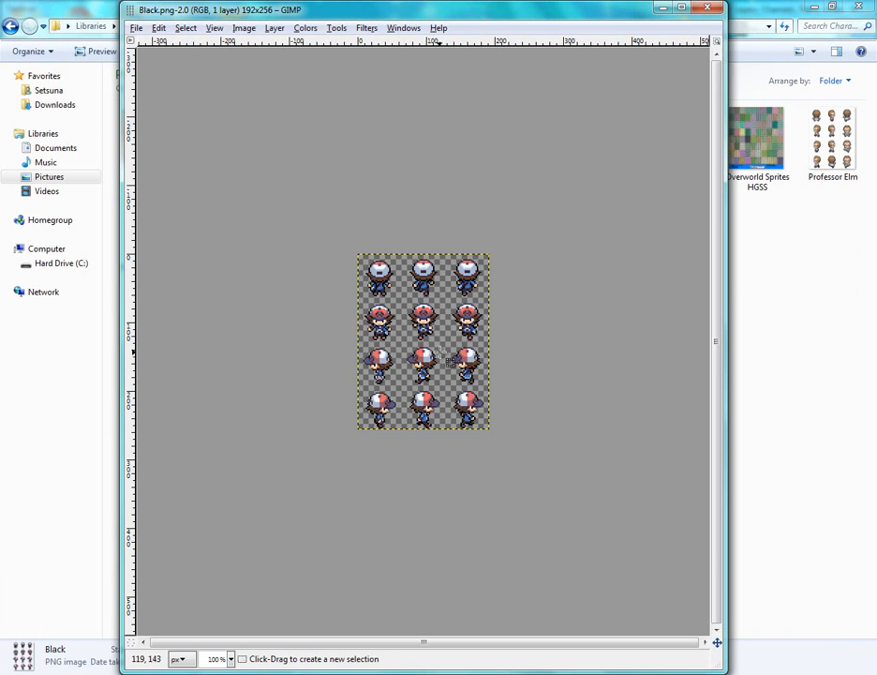
Zoom in on the Black sprite sheet and open the Canvas Size dialog without changing it
scroll(436, 350, "up", 2)
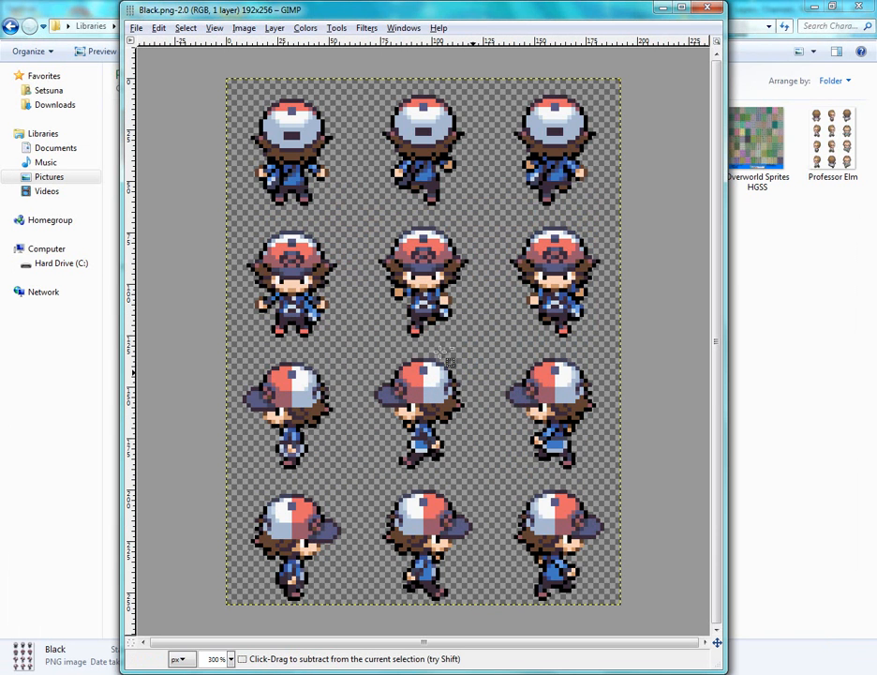
scroll(437, 351, "down", 1)
scroll(448, 358, "down", 1)
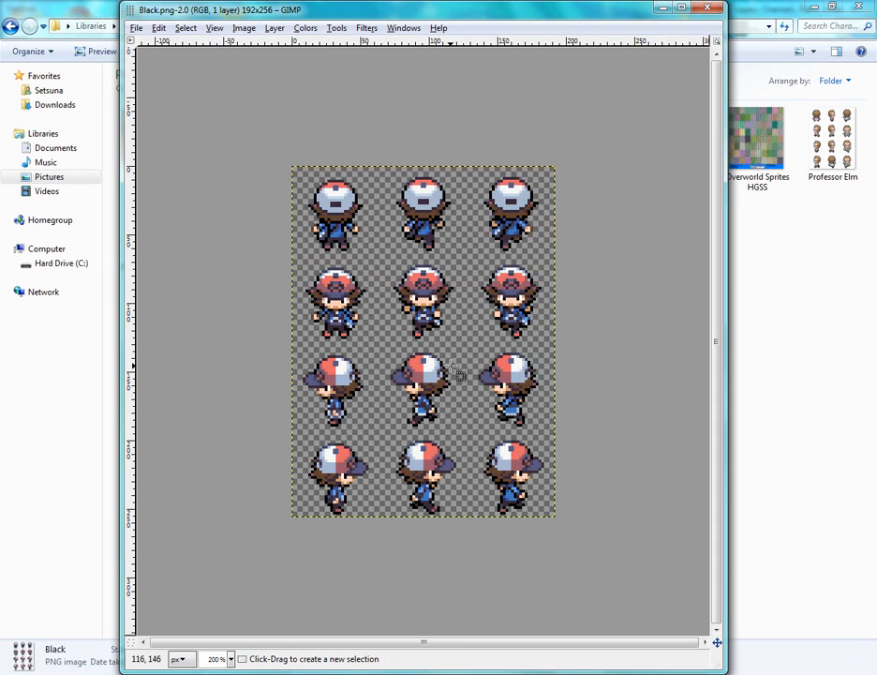
left_click(246, 30)
left_click(246, 30)
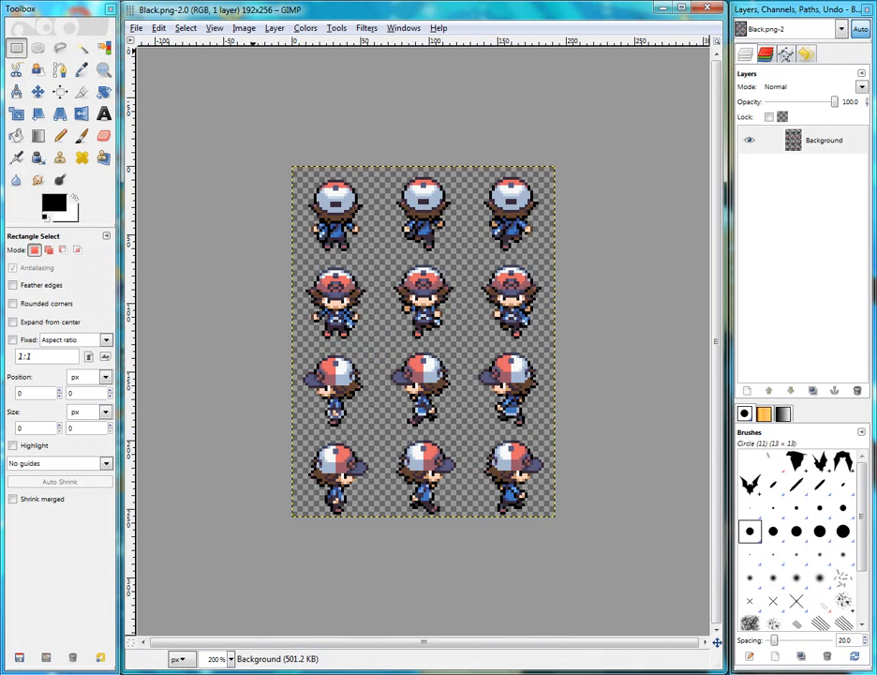
left_click(277, 28)
left_click(254, 92)
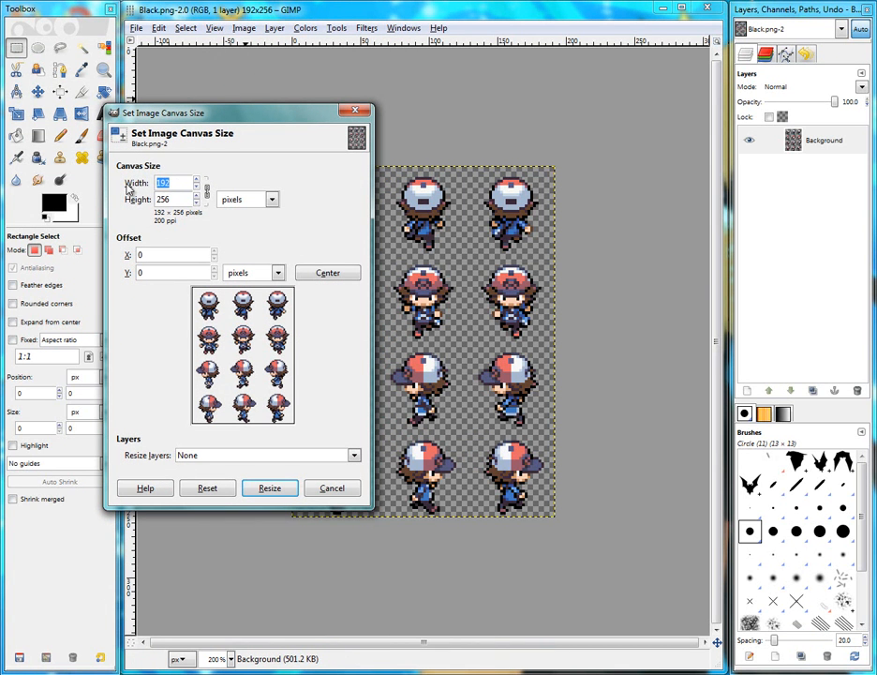
left_click(344, 491)
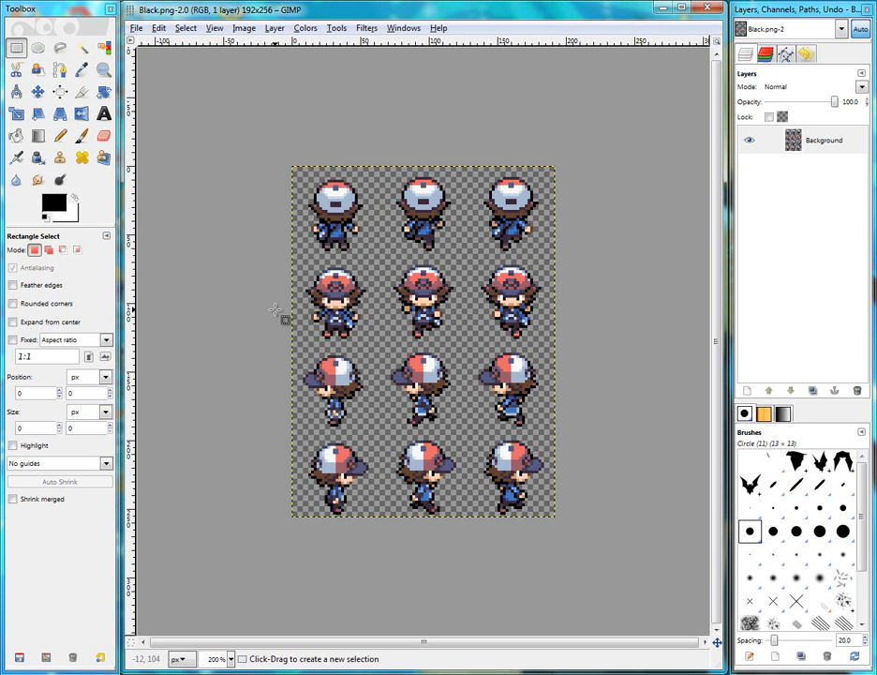
Close the Black sprite sheet window and return to the Pokémon Adventures In Johto folder
left_click(137, 29)
left_click(138, 31)
left_click(139, 31)
left_click(138, 31)
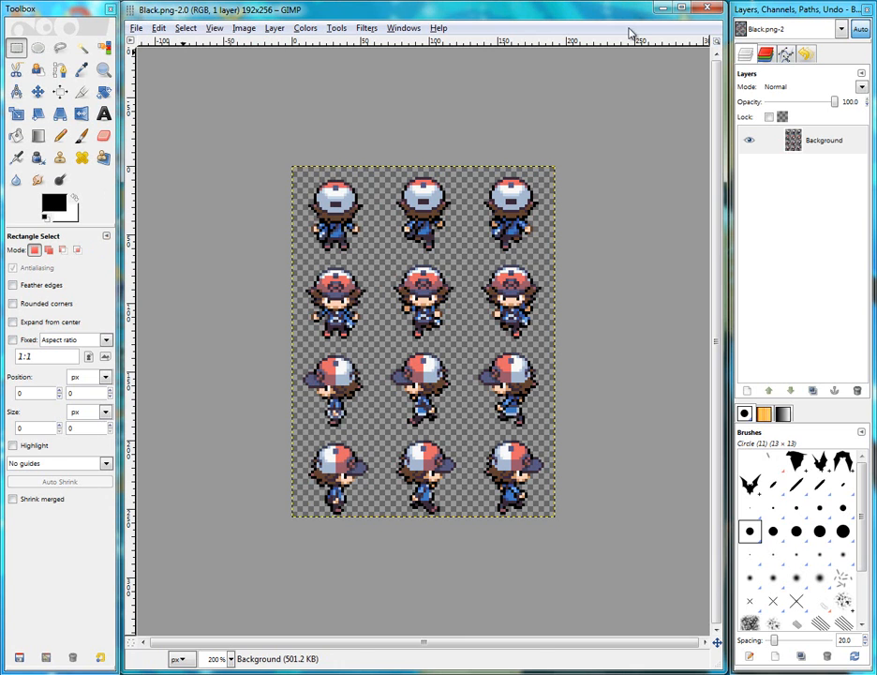
left_click(709, 11)
left_click(205, 673)
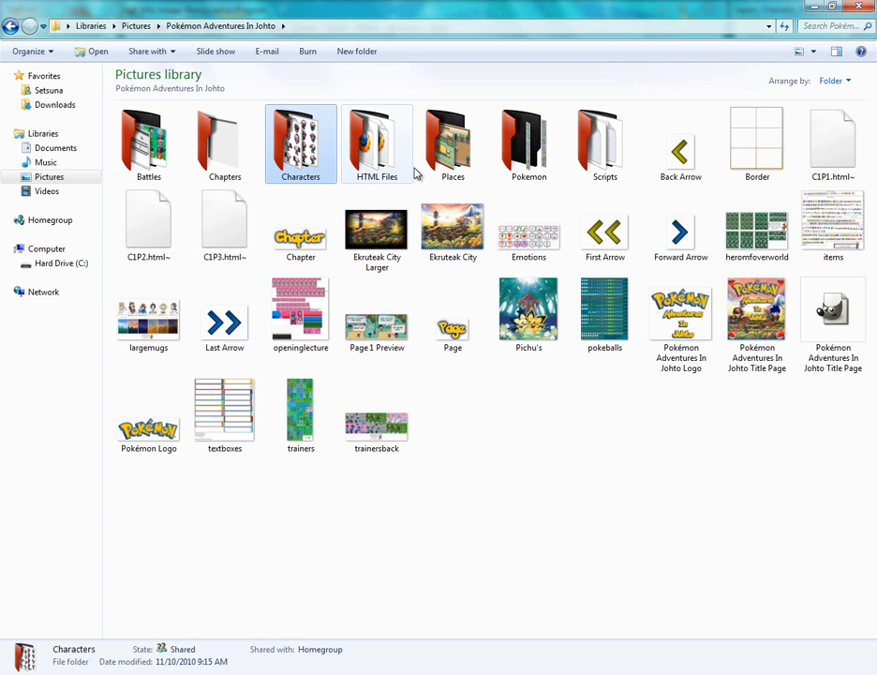
Preview the heromfoverworld sprite sheet and open it in GIMP
left_click(760, 245)
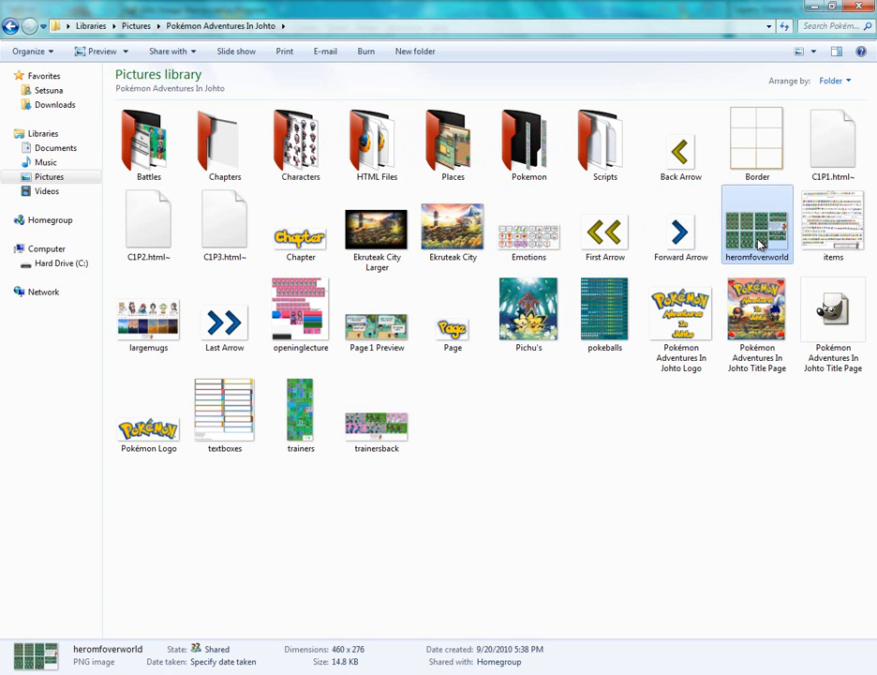
double_click(760, 245)
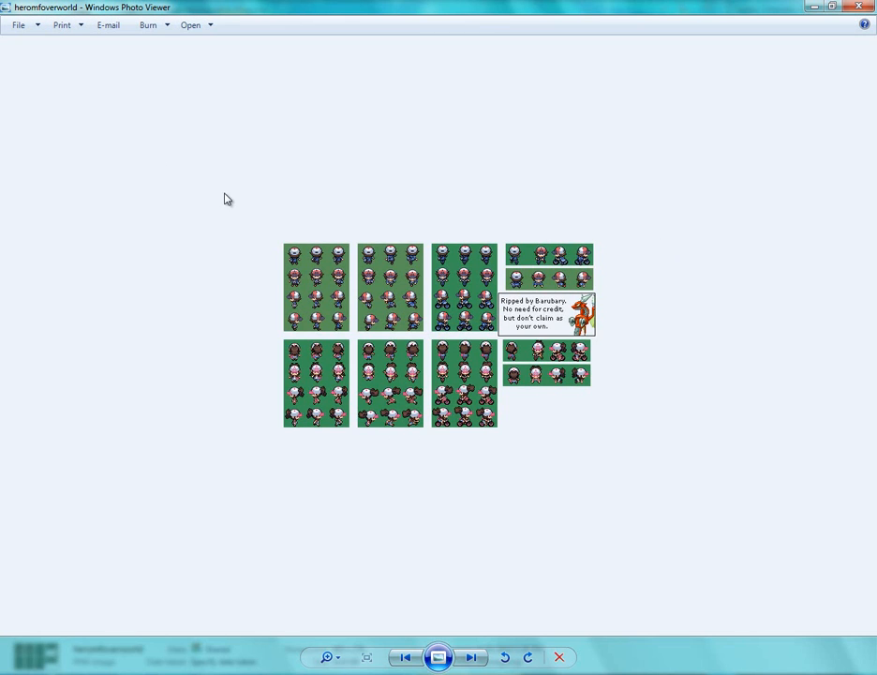
left_click(860, 6)
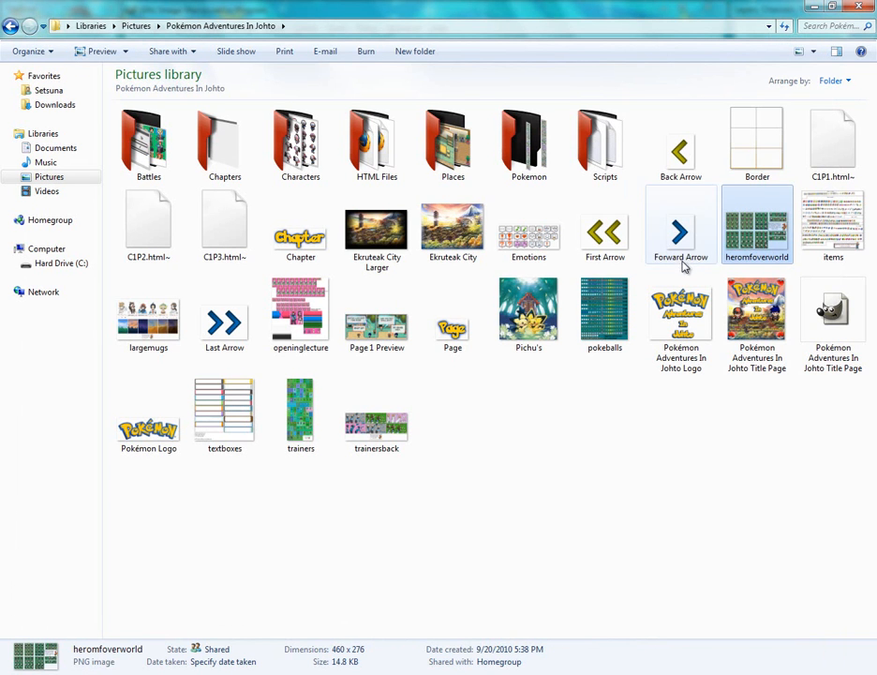
right_click(755, 234)
key("Escape")
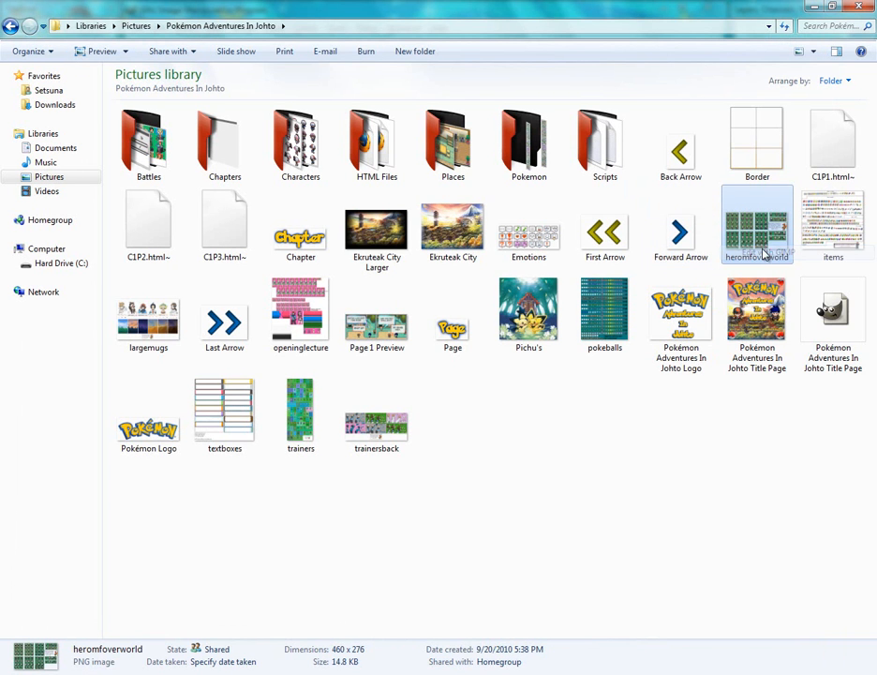
left_click(547, 501)
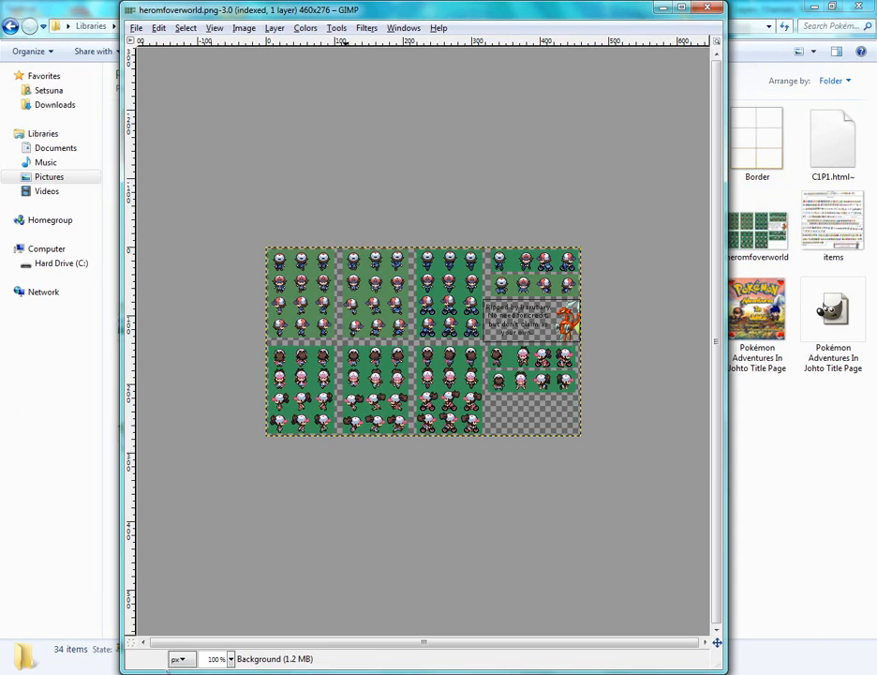
Zoom on the heromfoverworld sheet and try a rectangle selection over its empty lower-right corner
scroll(373, 440, "up", 3, "ctrl")
scroll(368, 435, "down", 1, "ctrl")
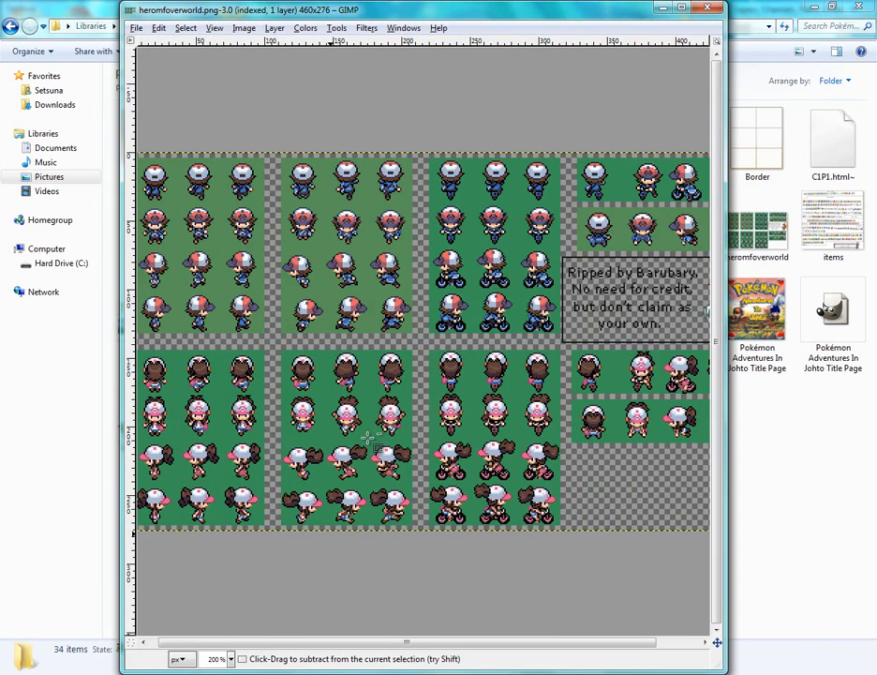
scroll(367, 435, "down", 1, "ctrl")
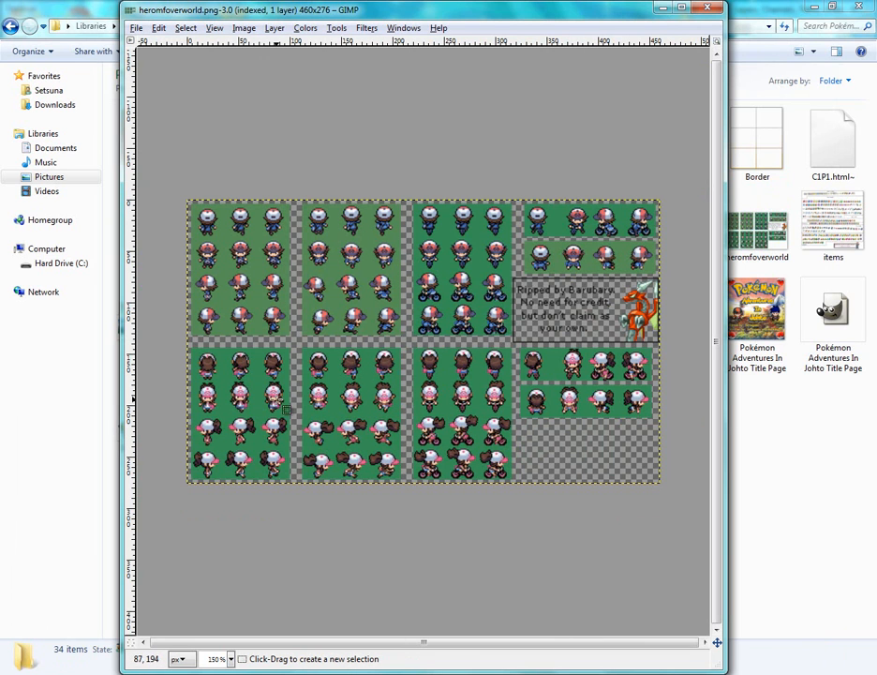
left_click_drag(510, 412, 673, 498)
left_click(615, 531)
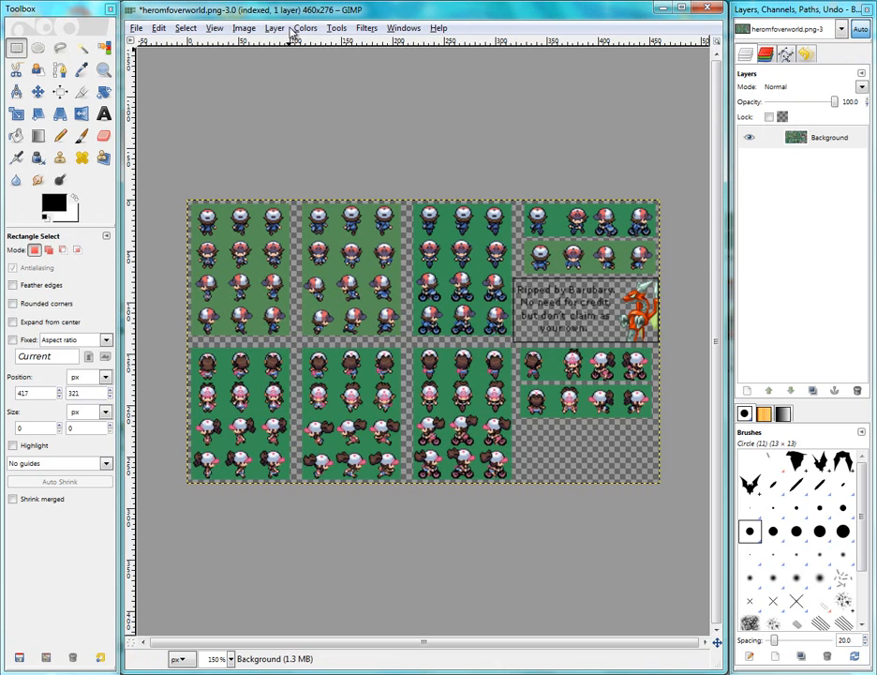
Switch to the Move tool
key("m")
left_click(366, 28)
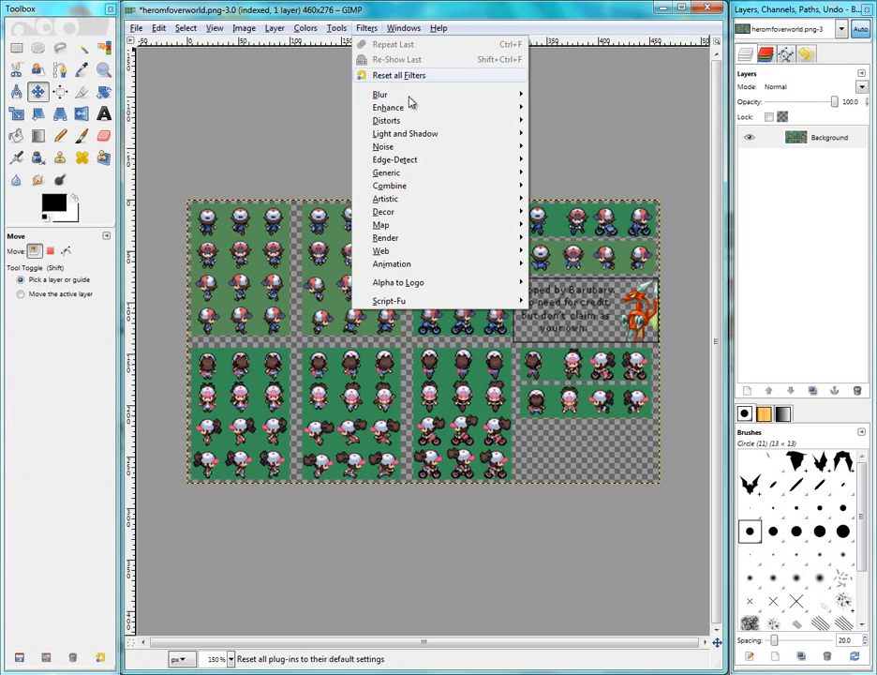
left_click(311, 33)
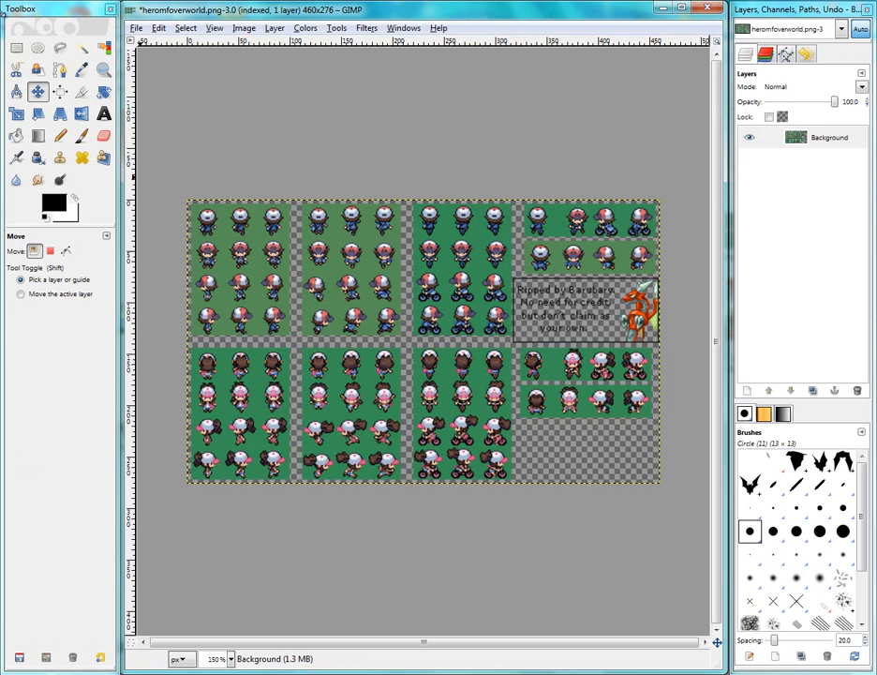
Draw a rectangle selection around the upper-left block of male trainer sprites, about 104 × 136 px
left_click(16, 47)
left_click_drag(303, 191, 404, 342)
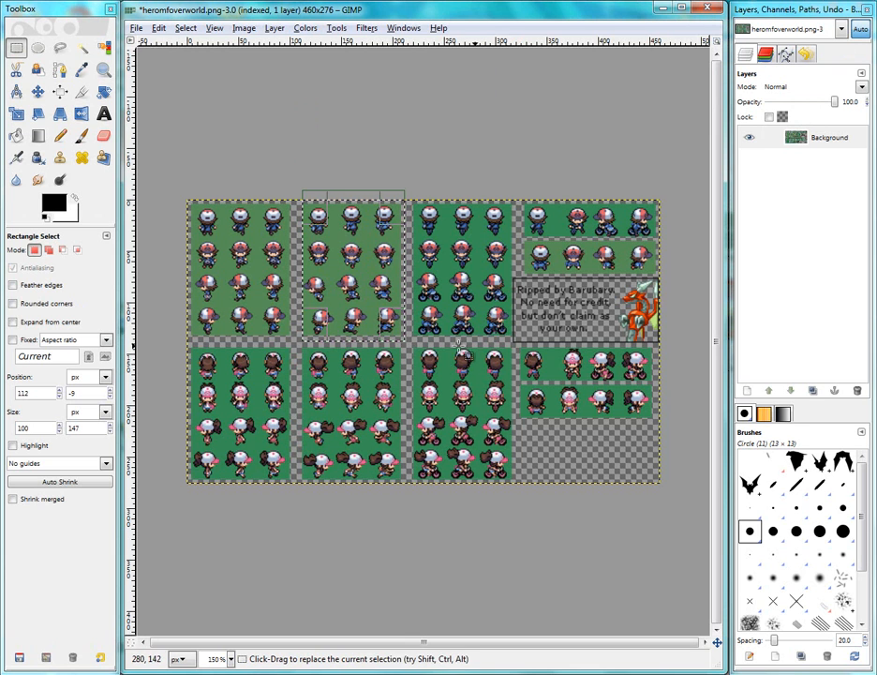
left_click(509, 349)
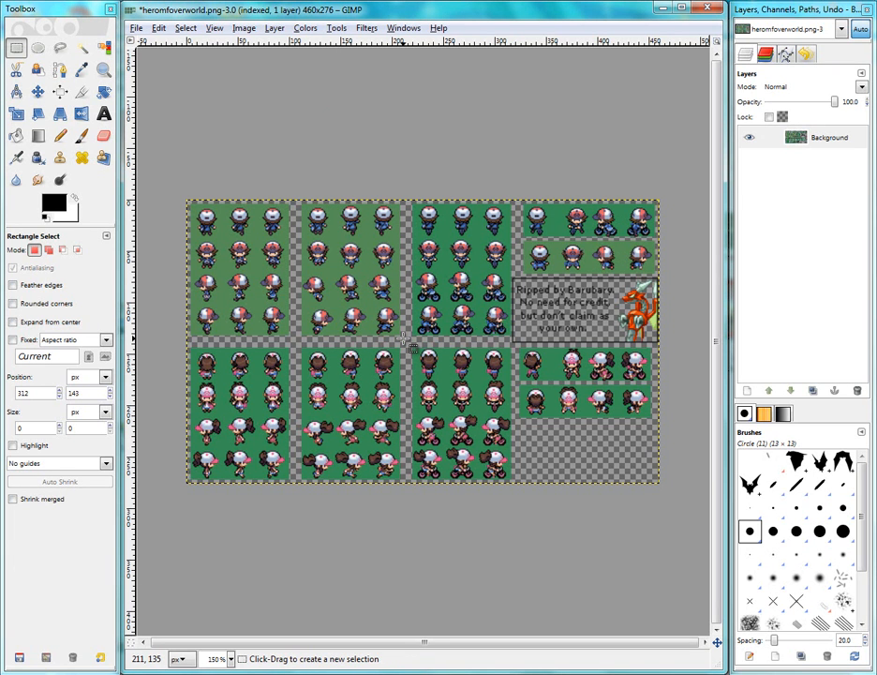
left_click_drag(404, 341, 297, 202)
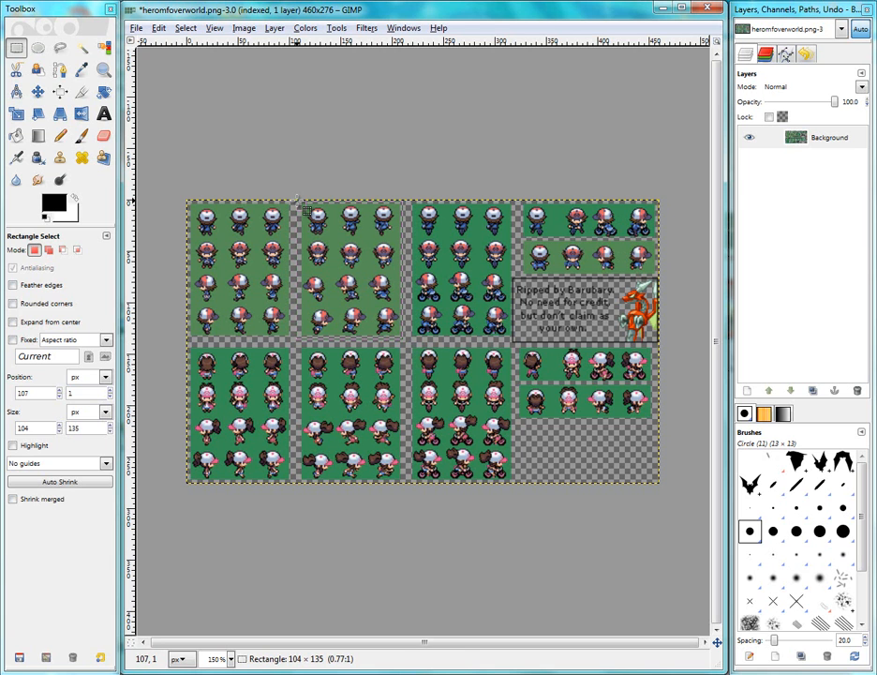
left_click(475, 299)
left_click_drag(296, 340, 187, 200)
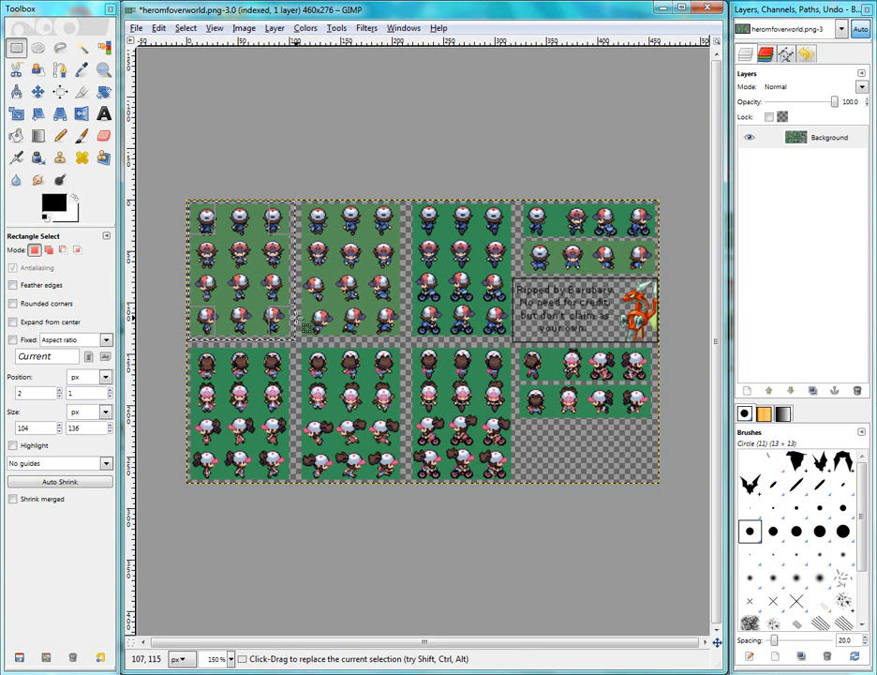
Fit the canvas to the selection
left_click(830, 140)
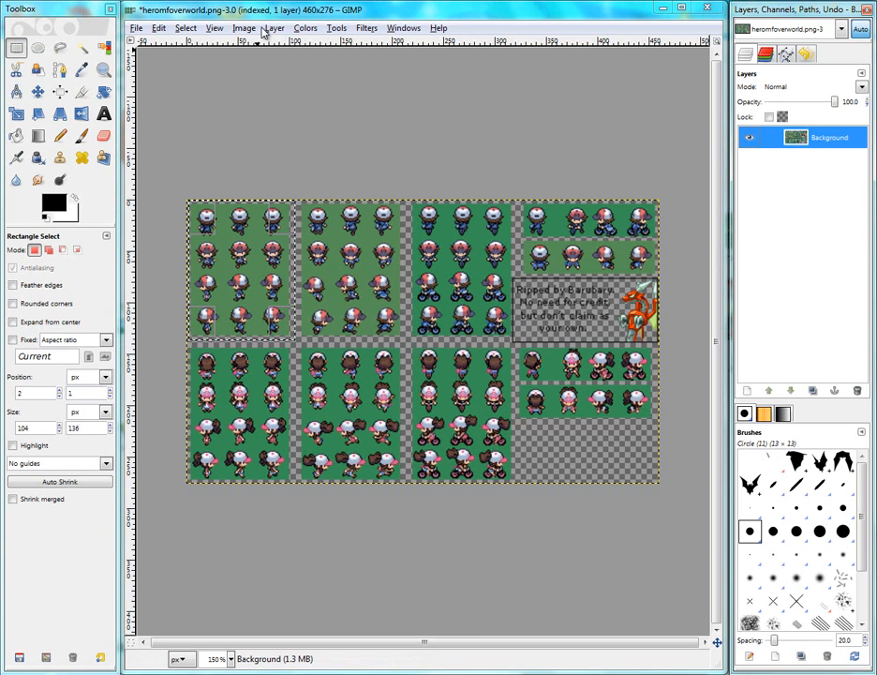
left_click(269, 29)
mouse_move(239, 30)
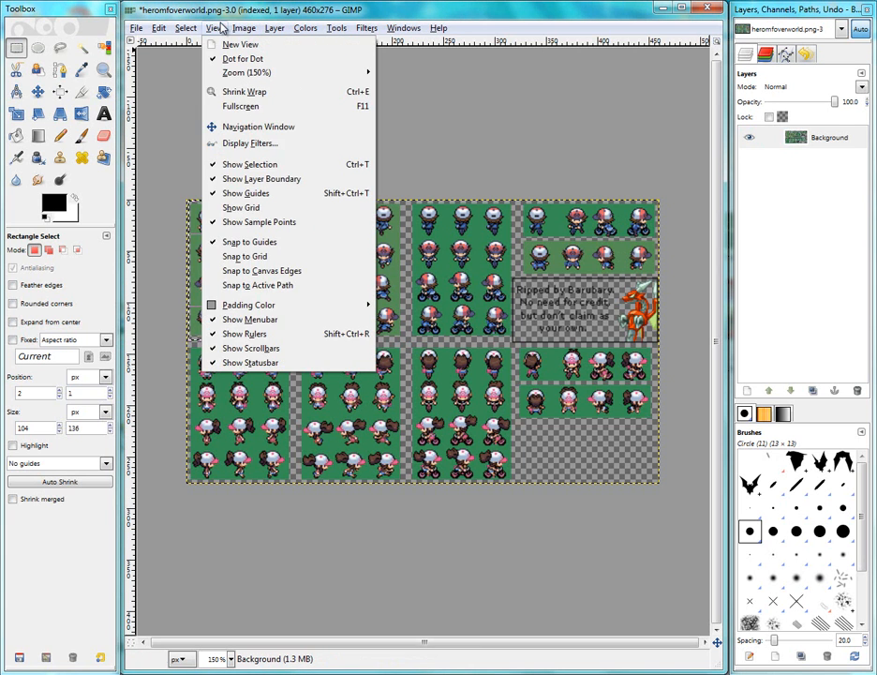
mouse_move(208, 30)
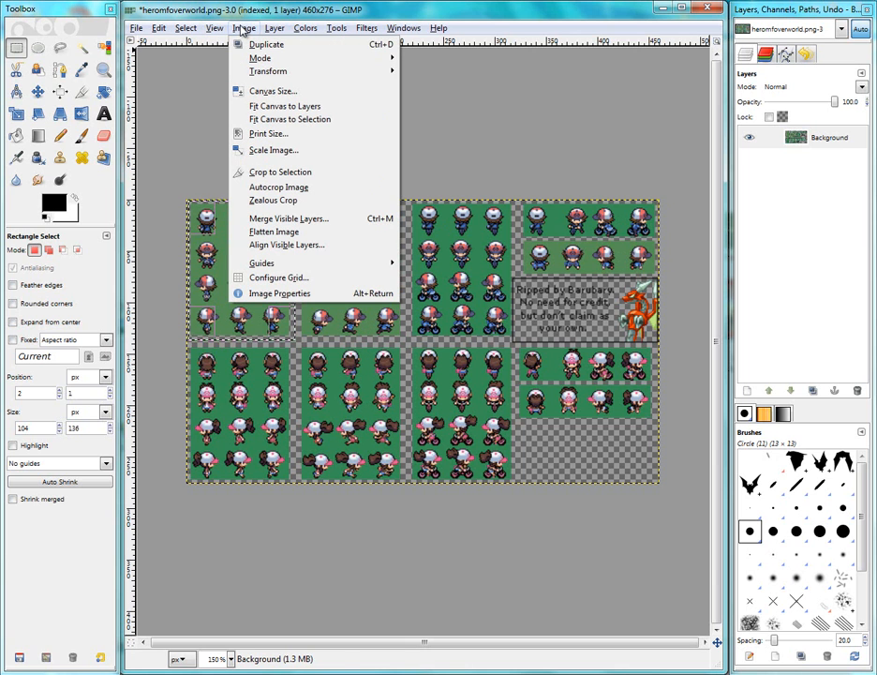
left_click(293, 120)
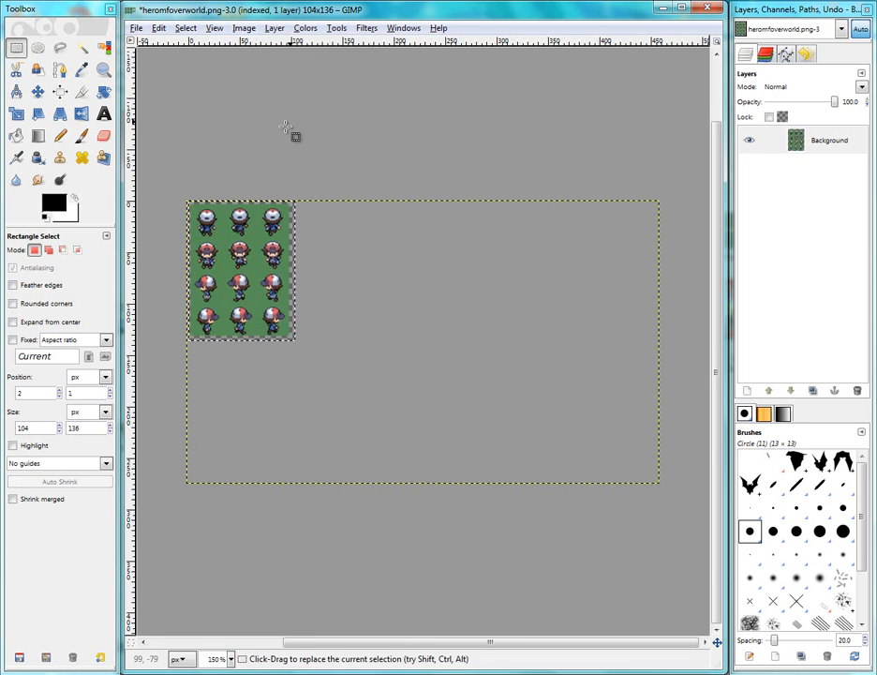
Resize the Background layer to the image size
left_click(828, 134)
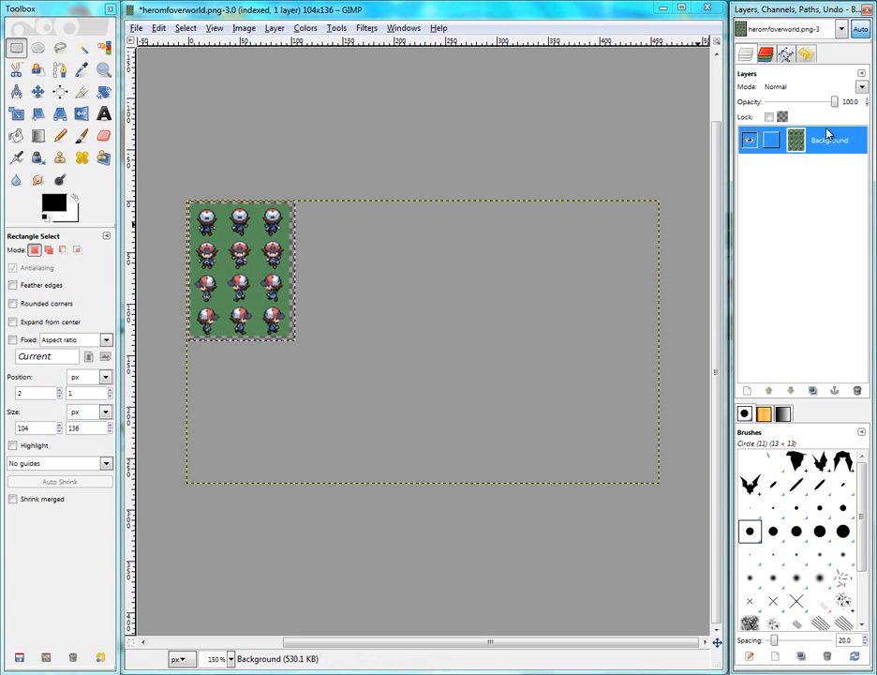
right_click(826, 141)
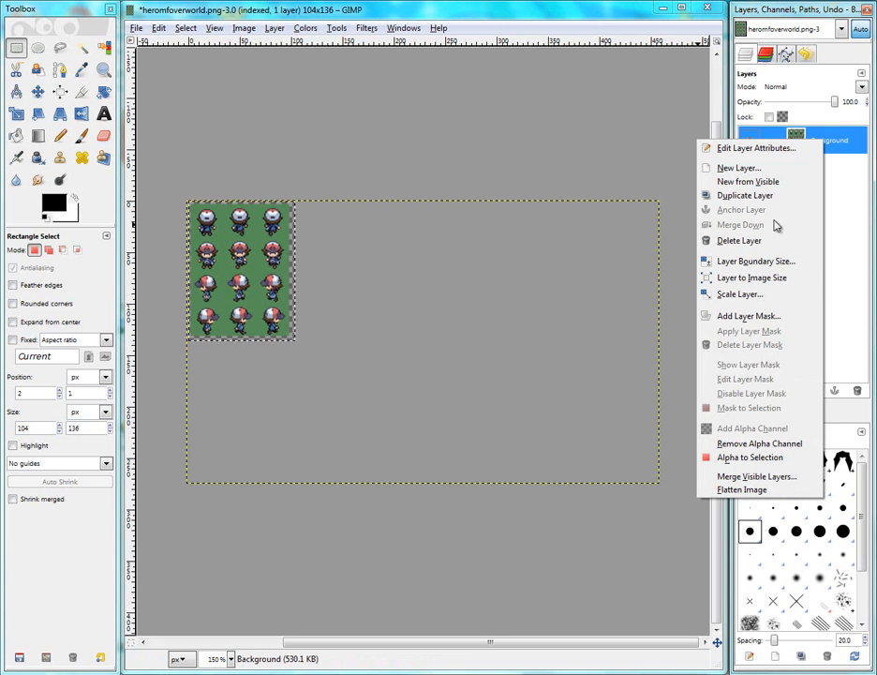
left_click(767, 281)
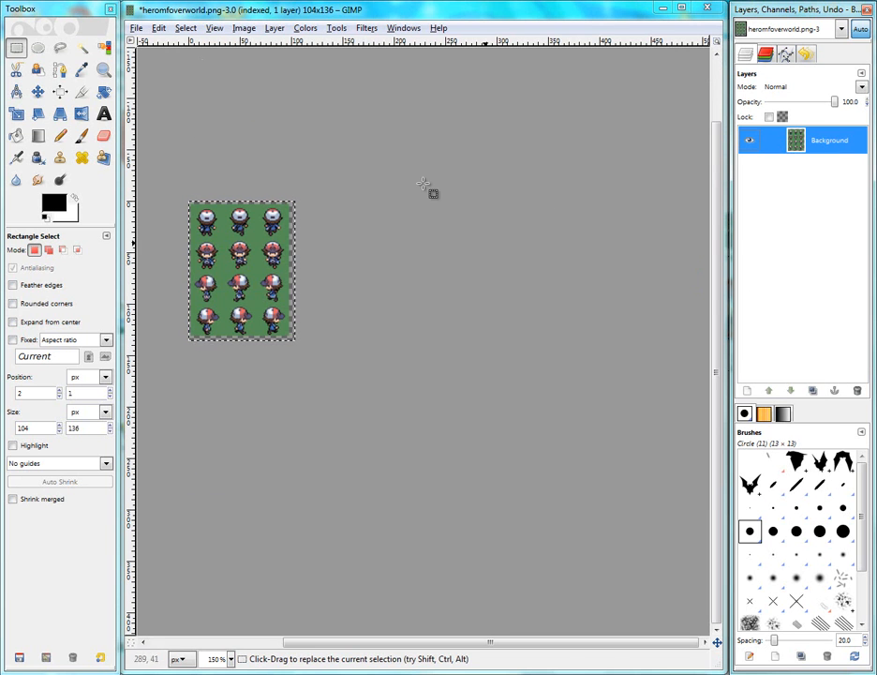
scroll(234, 351, "up", 3, "ctrl")
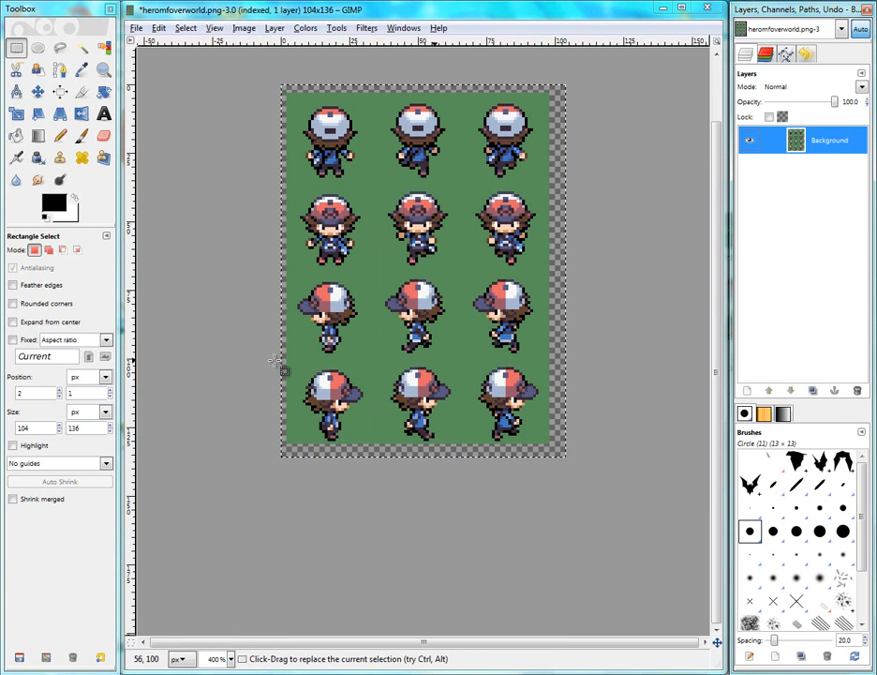
Autocrop the layer and fit the canvas to the layers
left_click(305, 27)
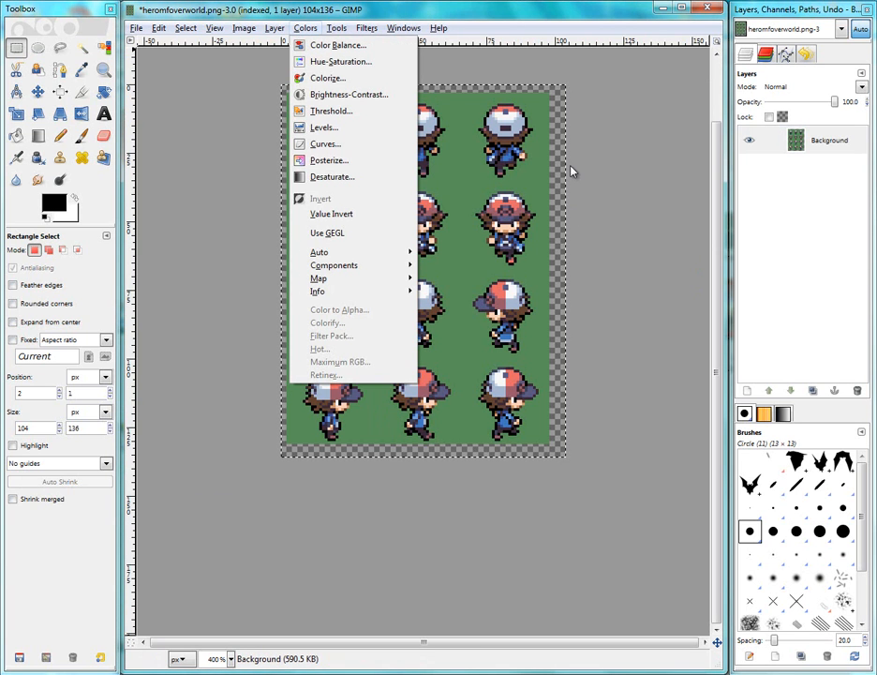
mouse_move(277, 34)
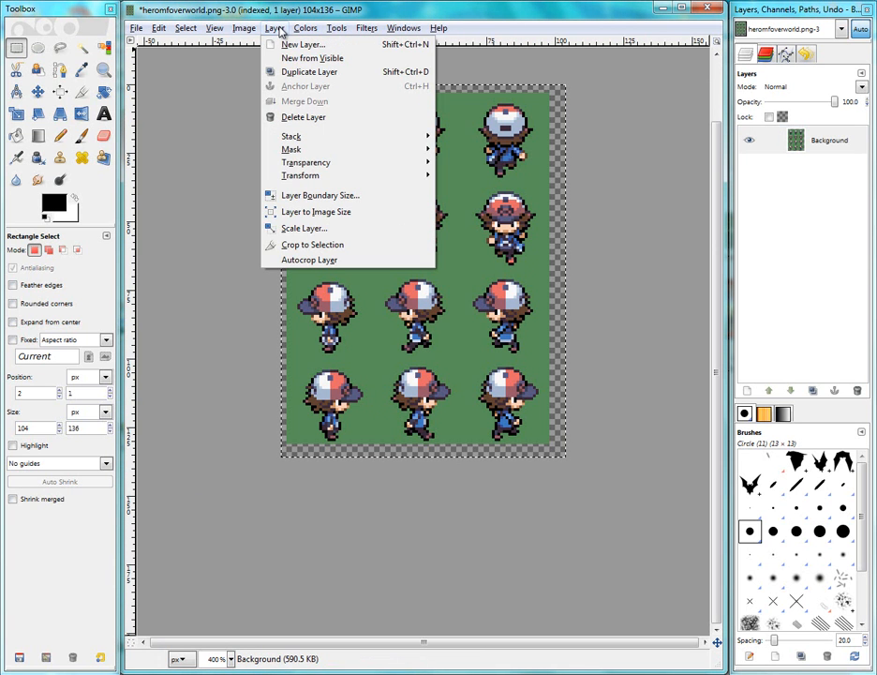
left_click(318, 259)
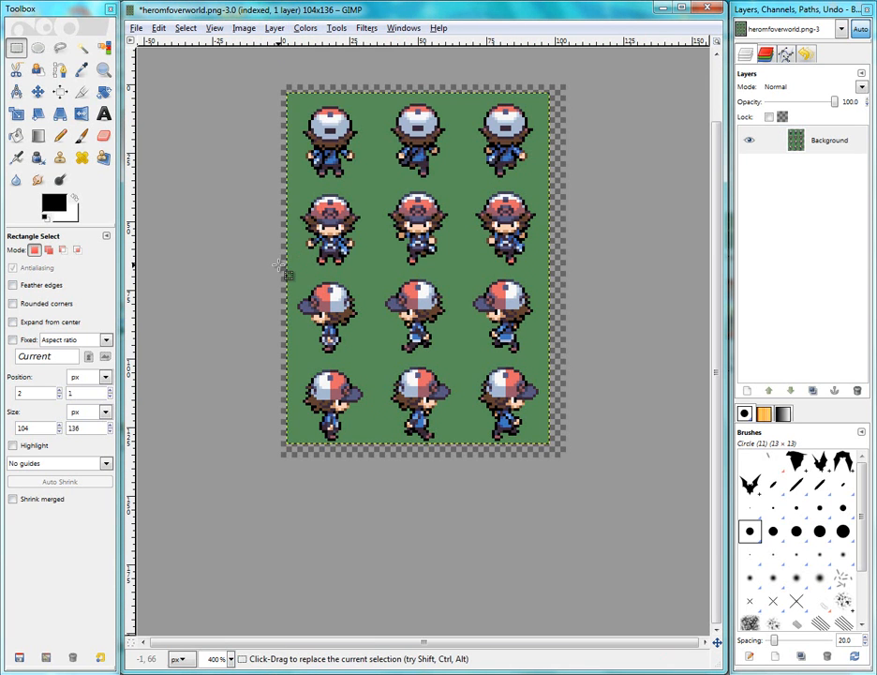
left_click(848, 152)
left_click(244, 27)
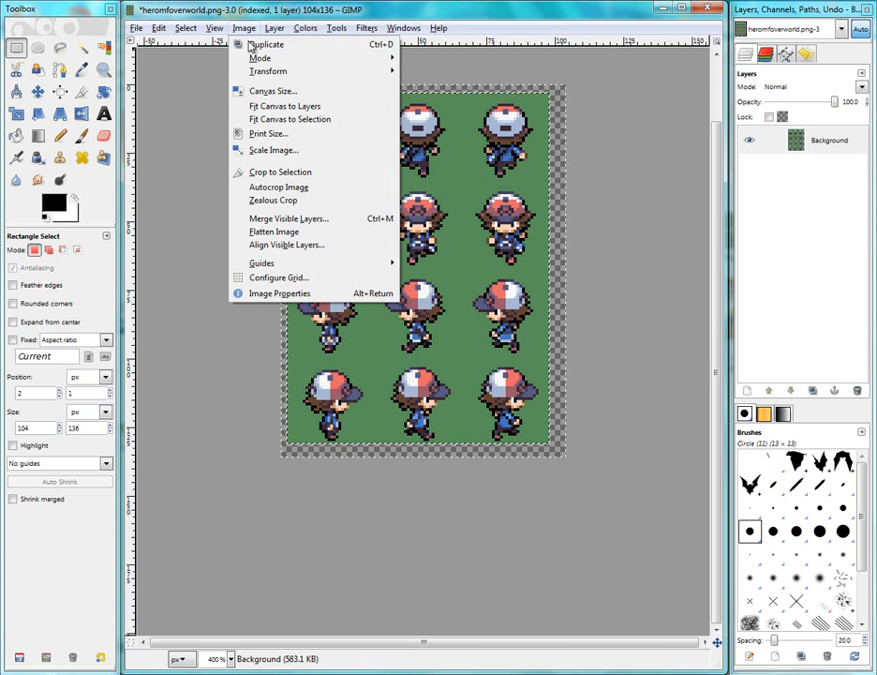
left_click(285, 110)
Remove the green background around the sprites using Select by Color and cutting the selection
left_click(828, 145)
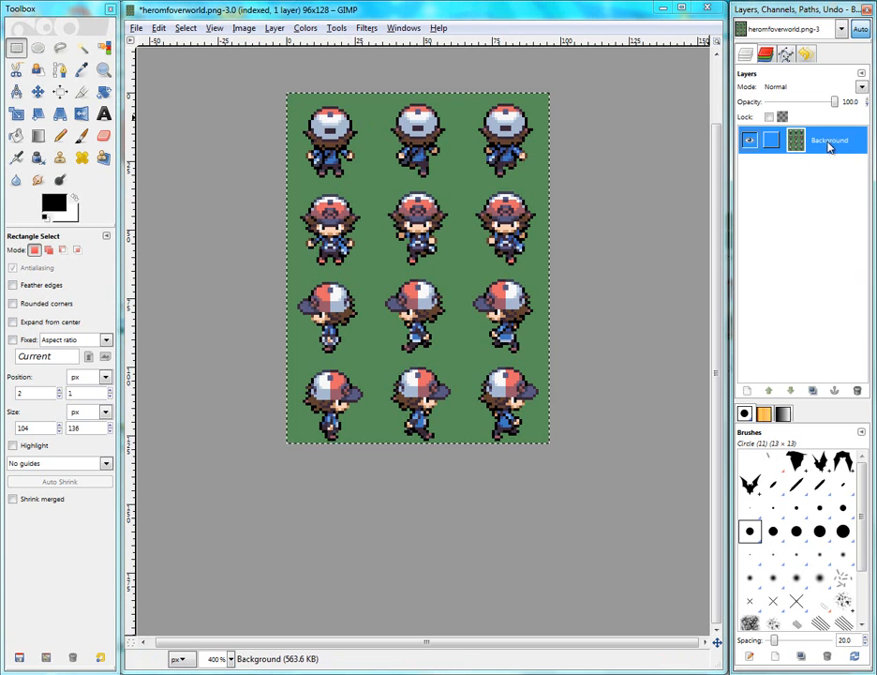
scroll(504, 245, "up", 1)
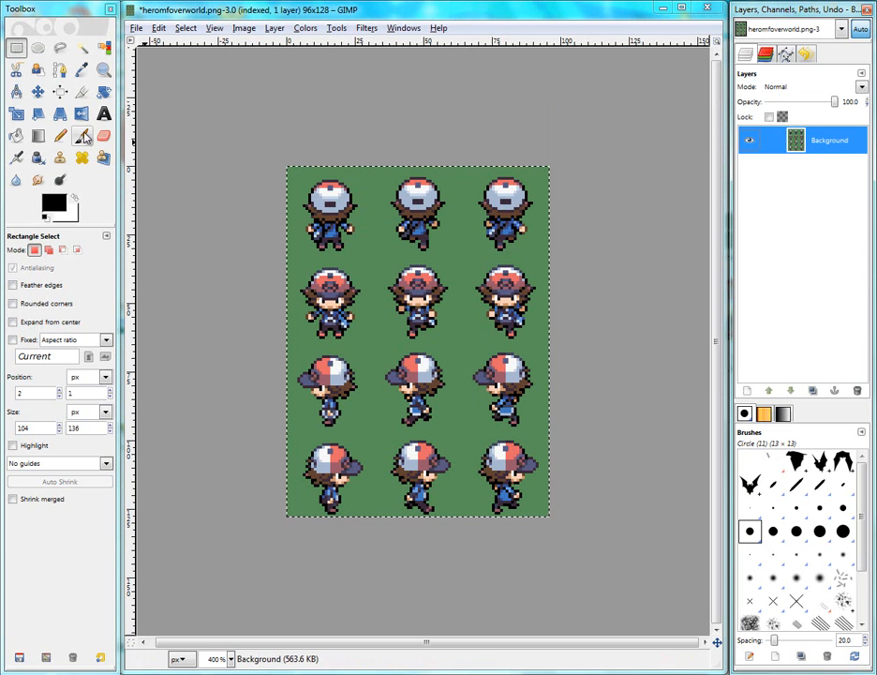
left_click(81, 49)
left_click(103, 48)
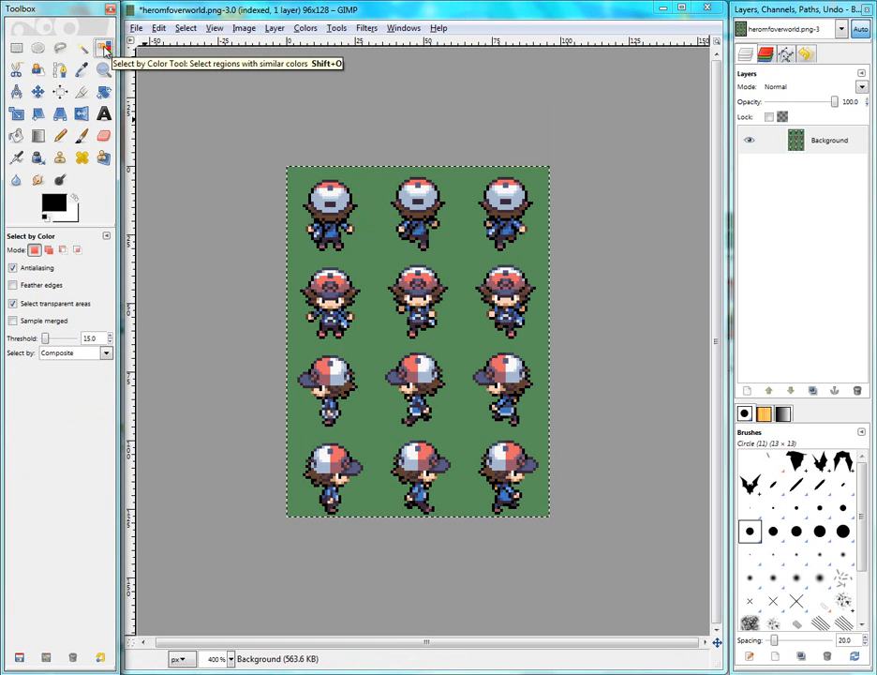
left_click(373, 268)
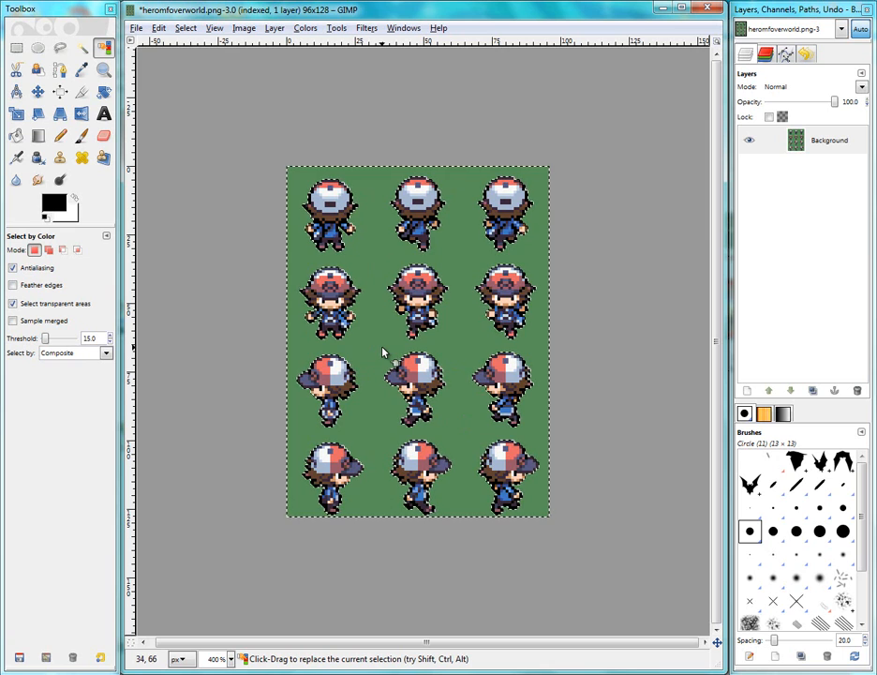
key("ctrl+x")
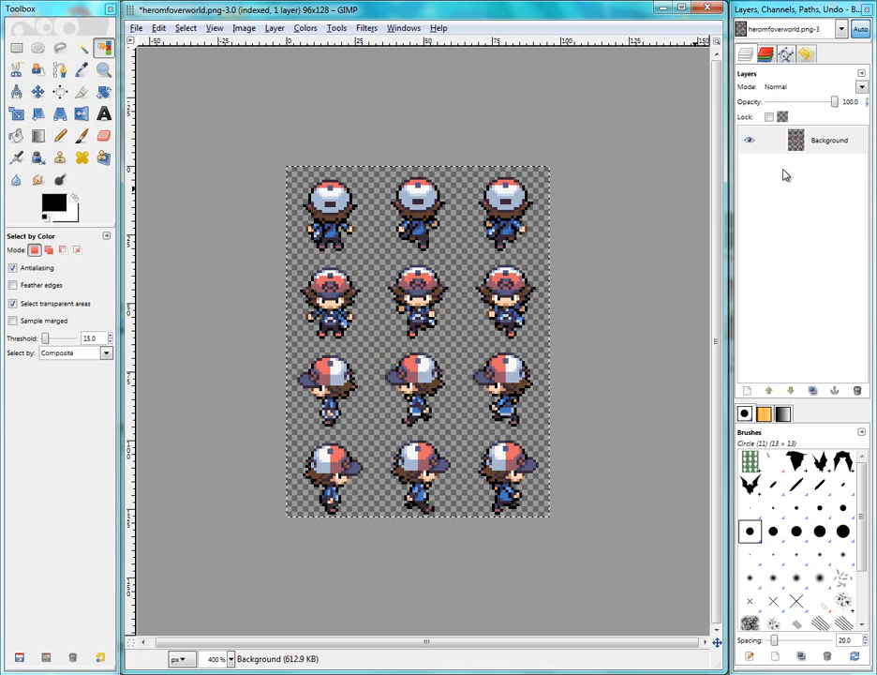
left_click(815, 140)
right_click(830, 141)
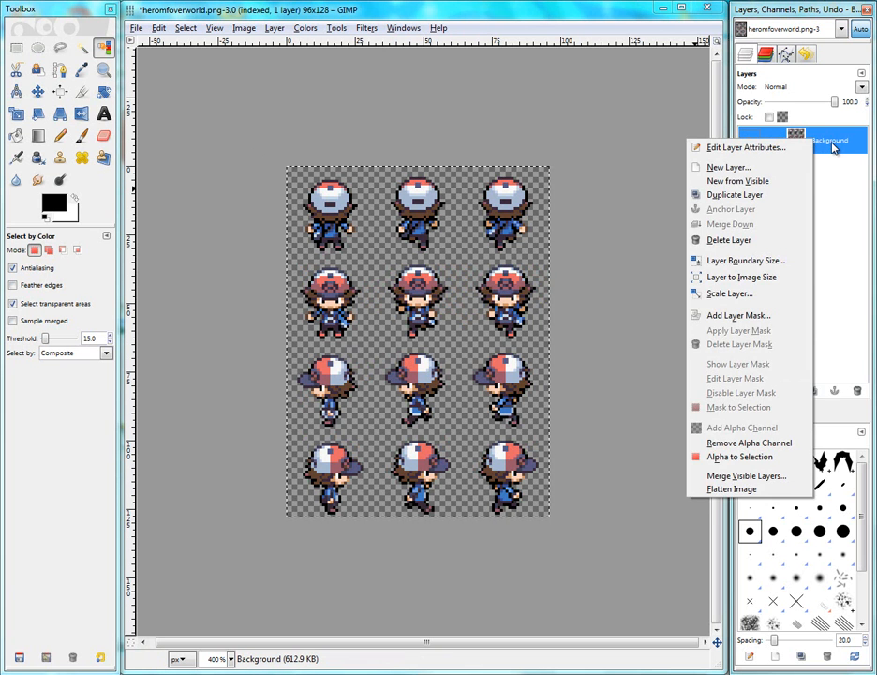
left_click(832, 144)
right_click(832, 148)
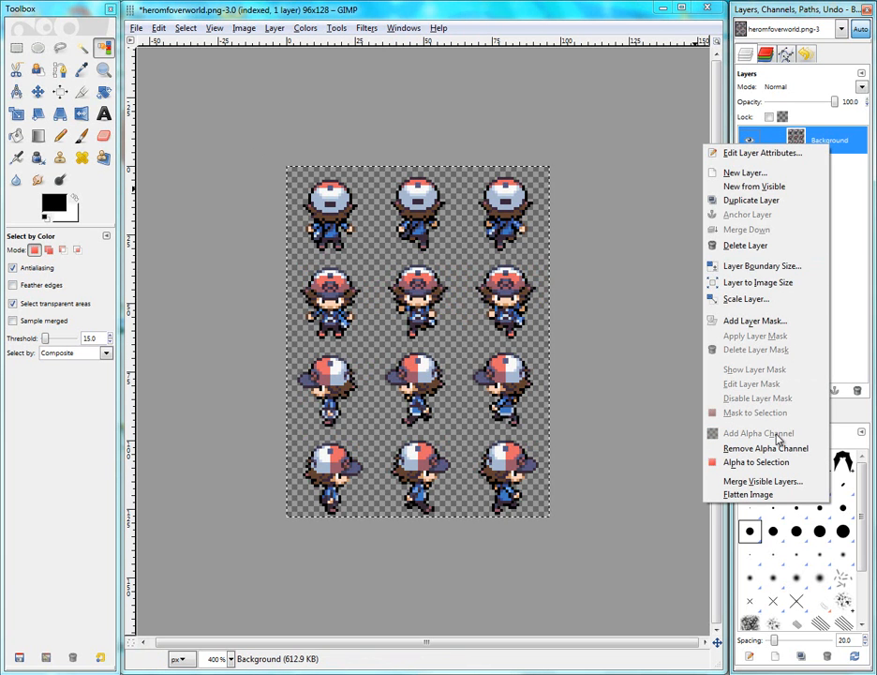
left_click(845, 148)
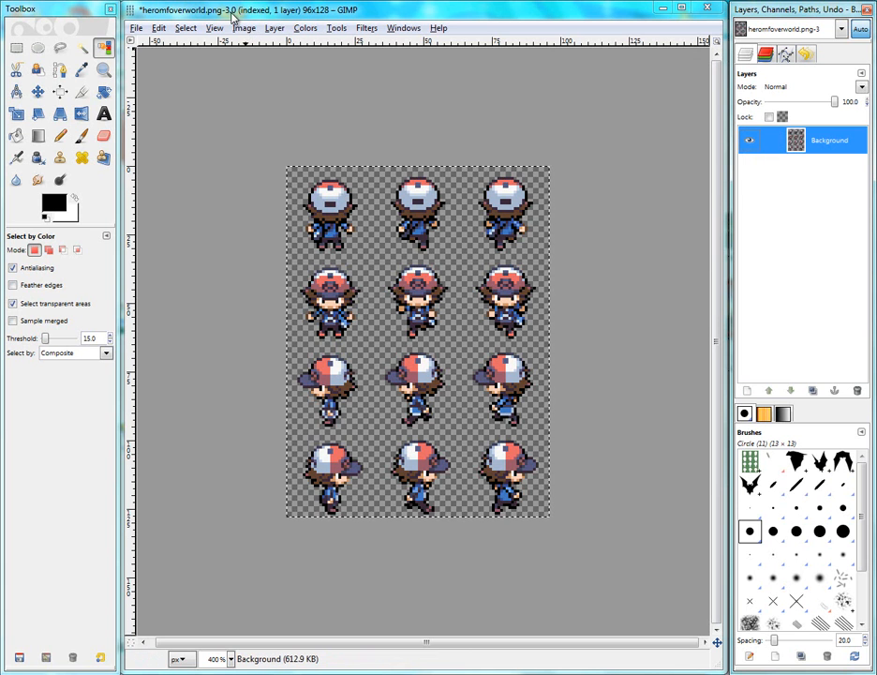
Convert the image to RGB mode, then undo the conversion
left_click(254, 31)
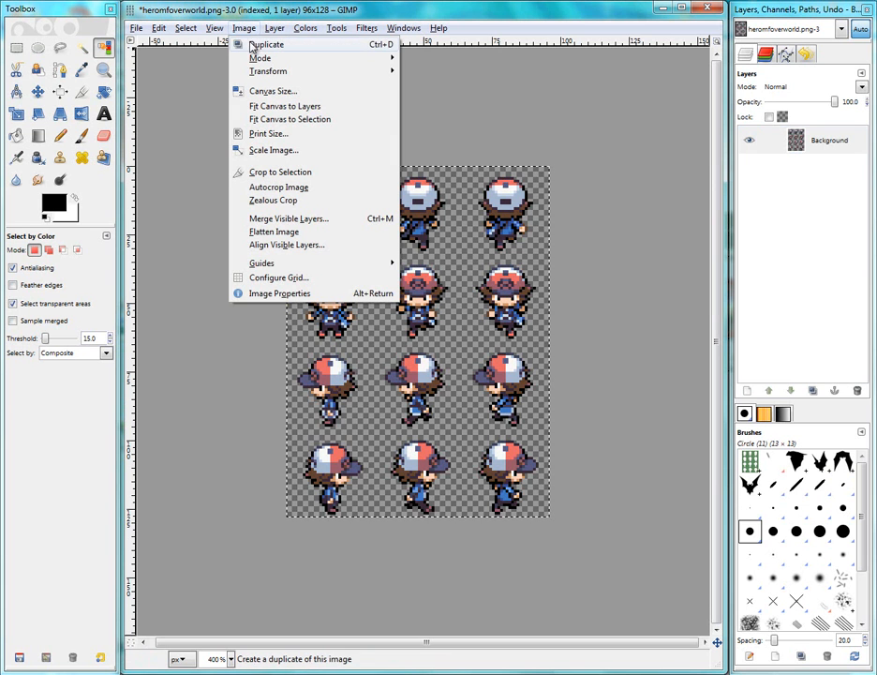
mouse_move(259, 62)
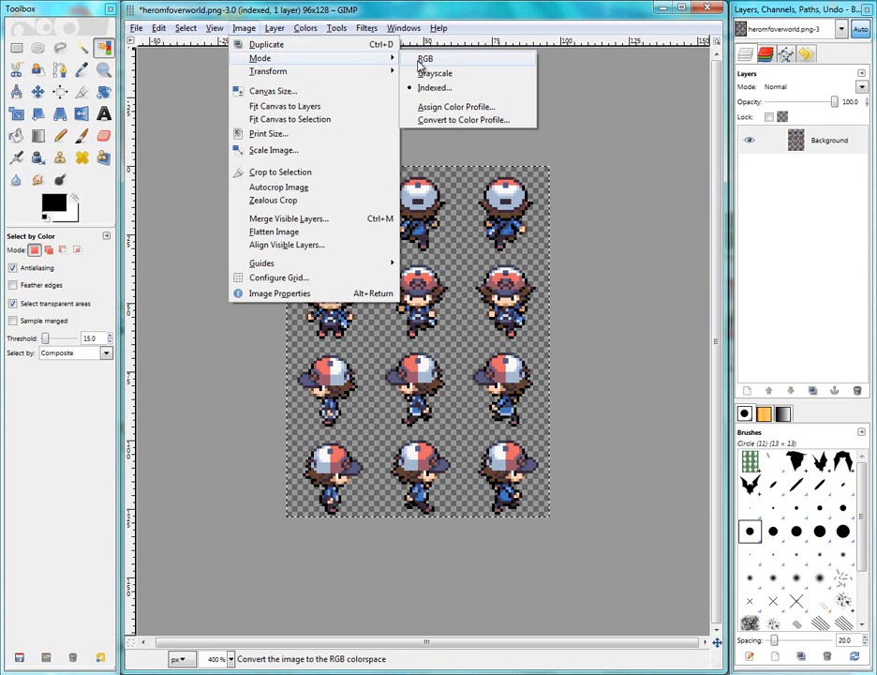
left_click(461, 57)
key("ctrl+z")
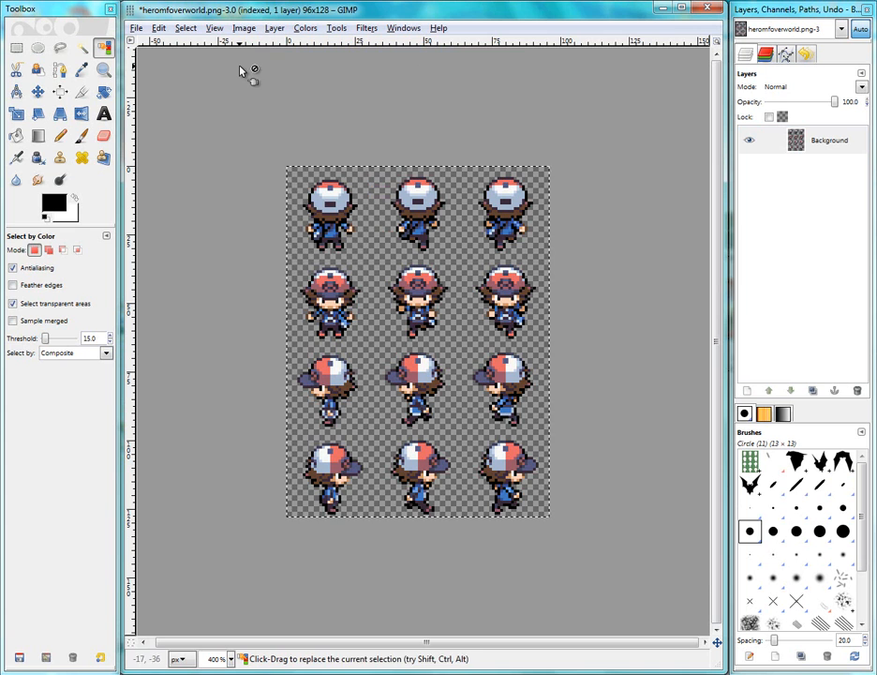
Pick the Paintbrush and set the foreground color to bright green 00ff0c
left_click(81, 137)
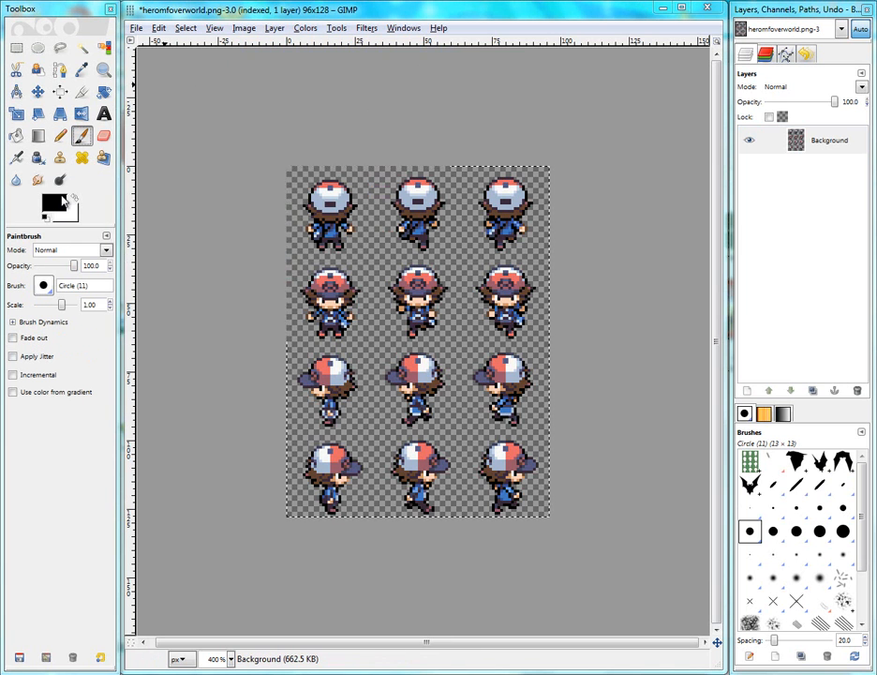
left_click(58, 200)
left_click_drag(233, 229, 237, 228)
left_click_drag(210, 169, 423, 79)
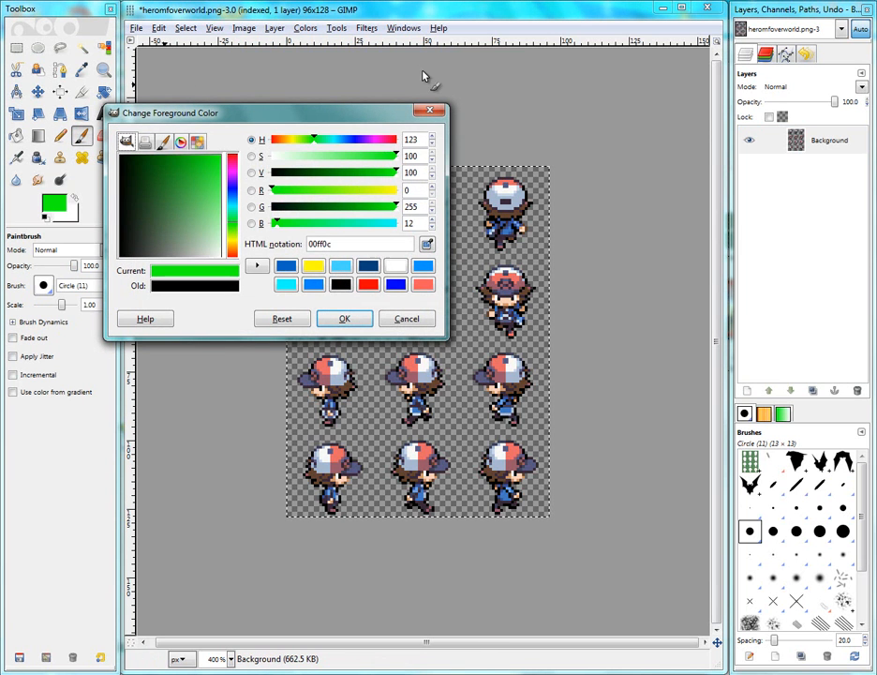
left_click_drag(302, 229, 270, 225)
left_click(343, 319)
Paint a test stroke across the sprites, then undo it
left_click_drag(298, 274, 494, 274)
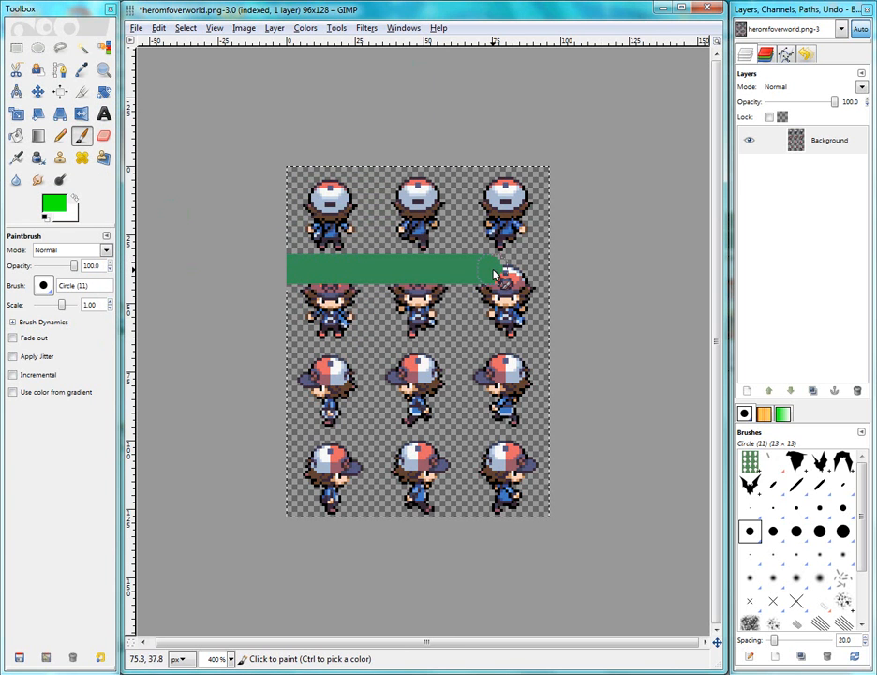
left_click_drag(530, 375, 329, 152)
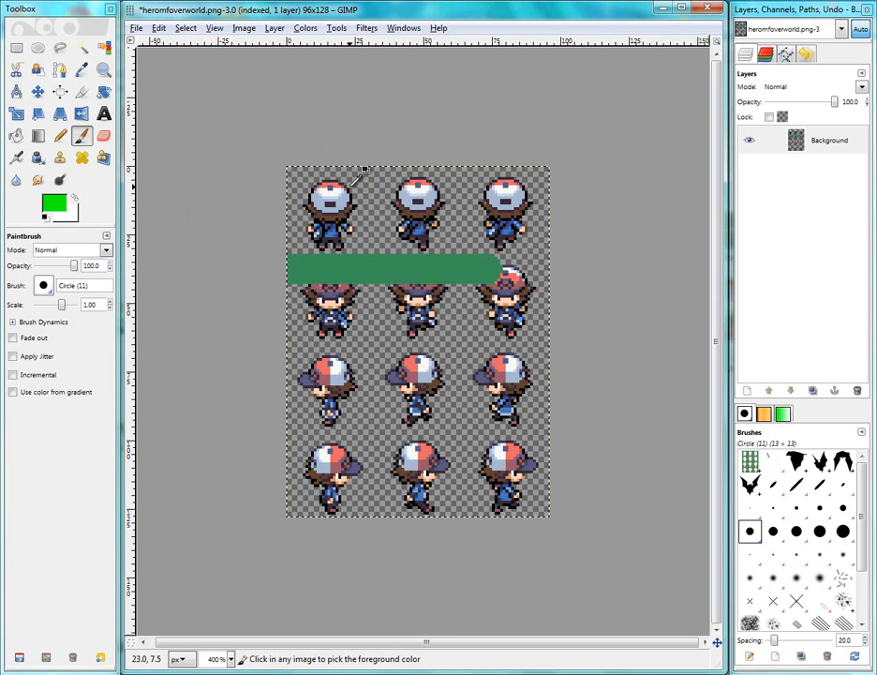
key("ctrl+z")
Convert the image to RGB mode and paint a bright green test stroke across the sprites
left_click(243, 28)
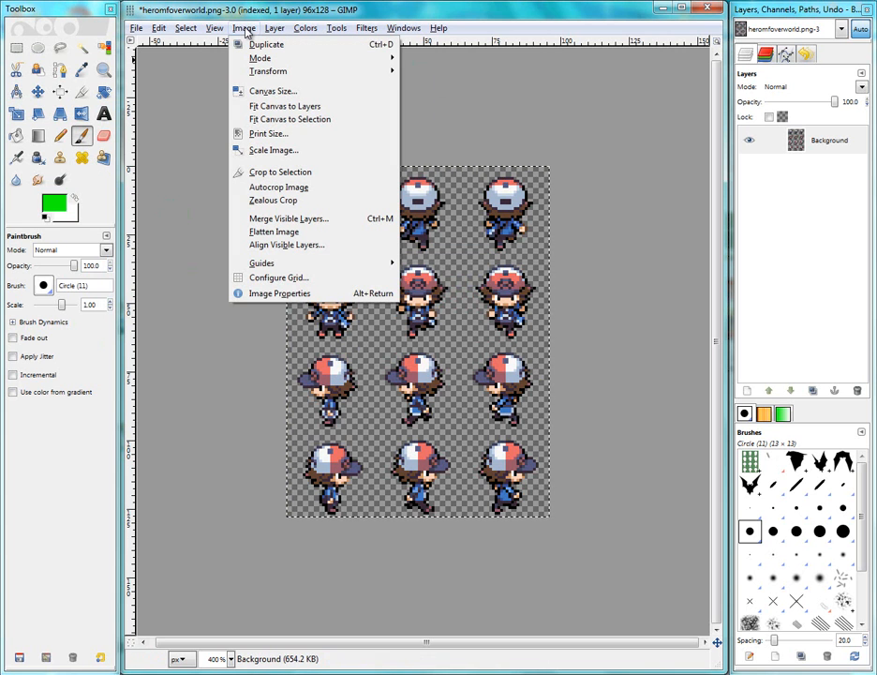
mouse_move(252, 64)
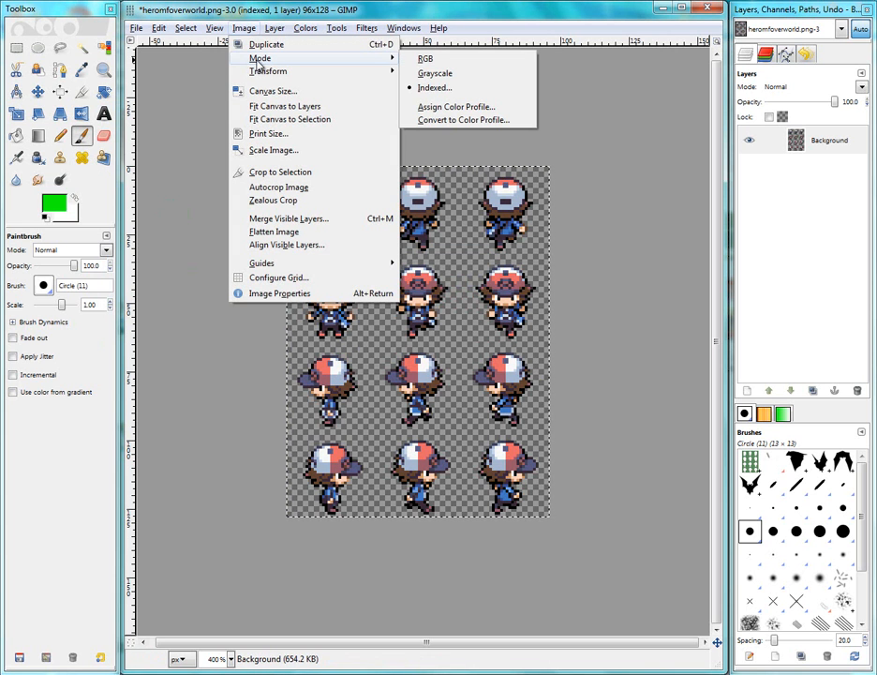
left_click(425, 58)
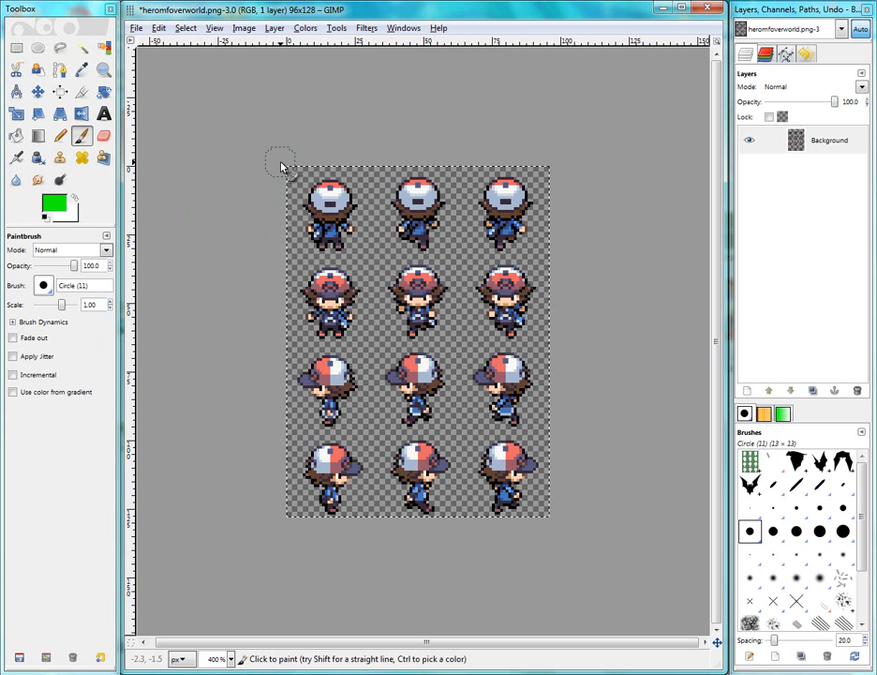
left_click_drag(289, 171, 449, 270)
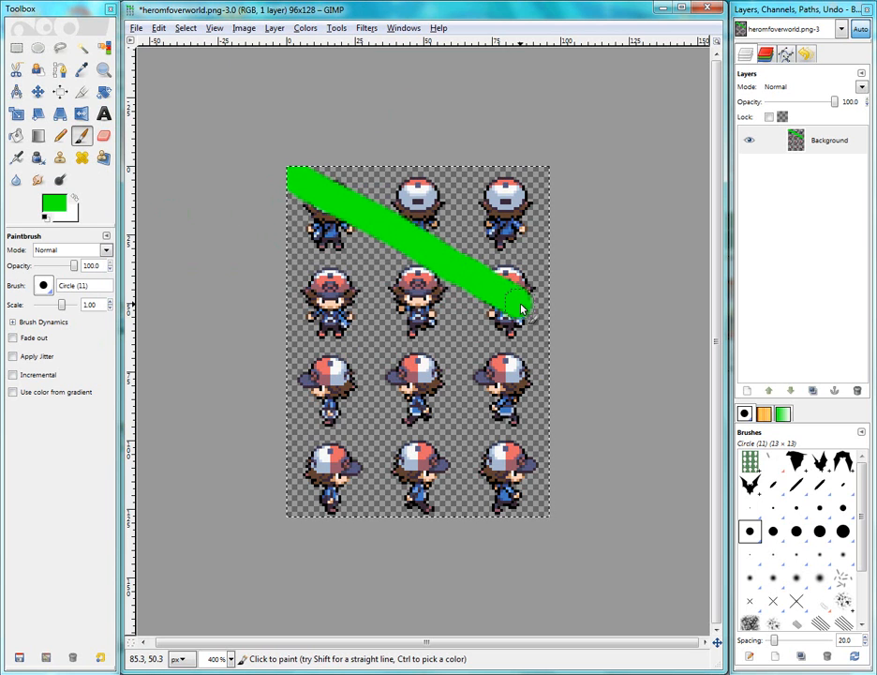
Undo the green test stroke, paint another stroke across the sprites and undo it as well
key("ctrl+z")
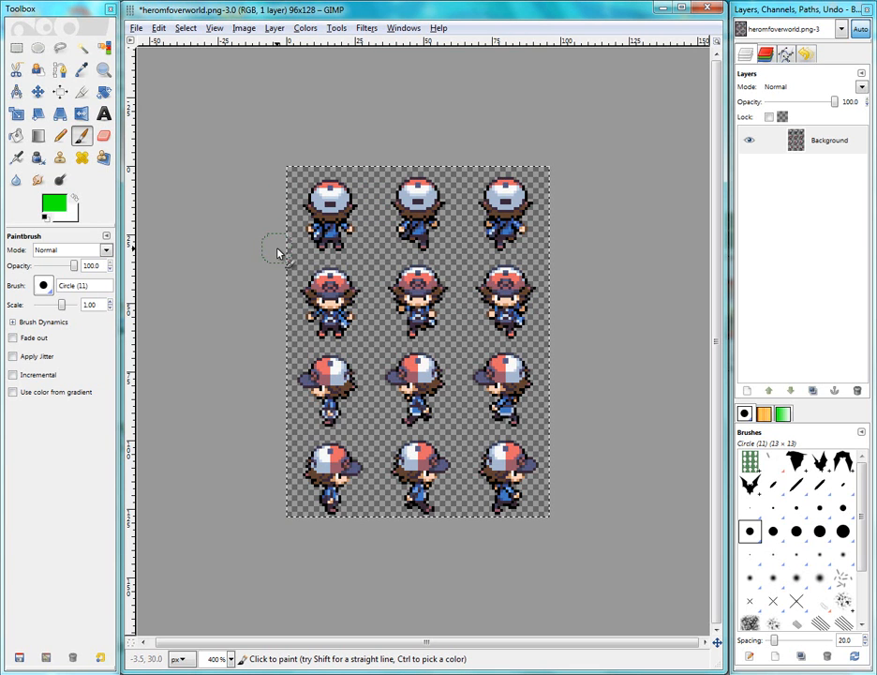
mouse_move(277, 250)
left_mouse_down()
mouse_move(471, 275)
mouse_move(465, 248)
mouse_move(350, 305)
mouse_move(467, 246)
mouse_move(328, 270)
mouse_move(446, 260)
left_mouse_up()
key("ctrl+z")
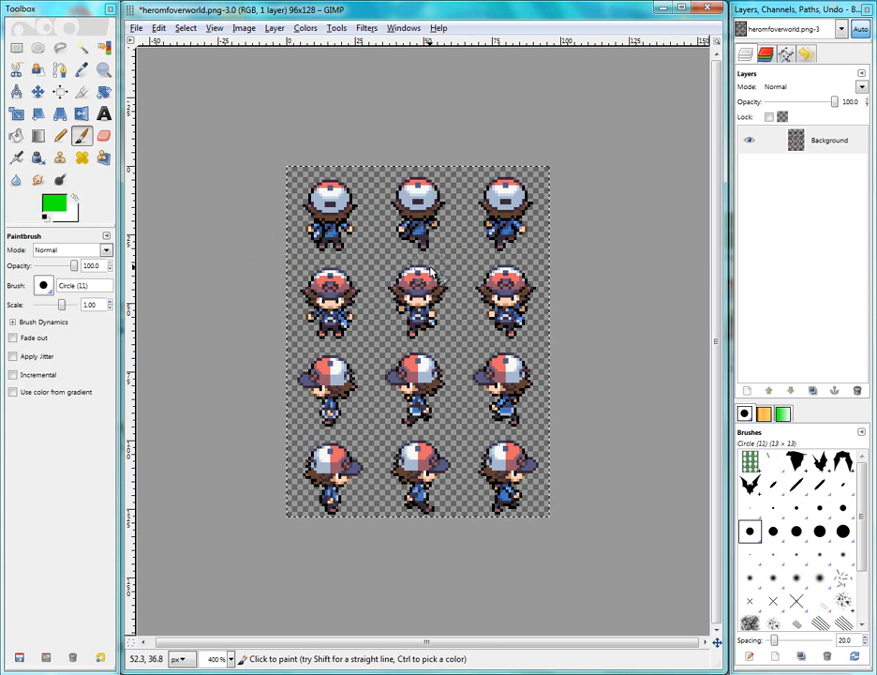
Paint a green test stroke over the top-left sprites, inspect it up close, and undo it
mouse_move(301, 216)
left_mouse_down()
mouse_move(428, 283)
mouse_move(386, 237)
left_mouse_up()
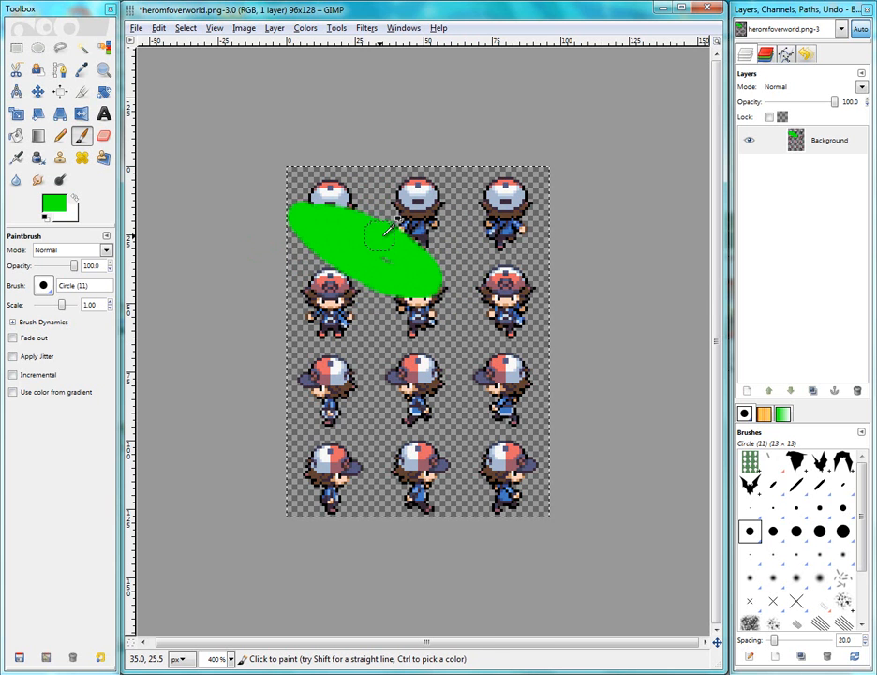
scroll(480, 229, "up", 4)
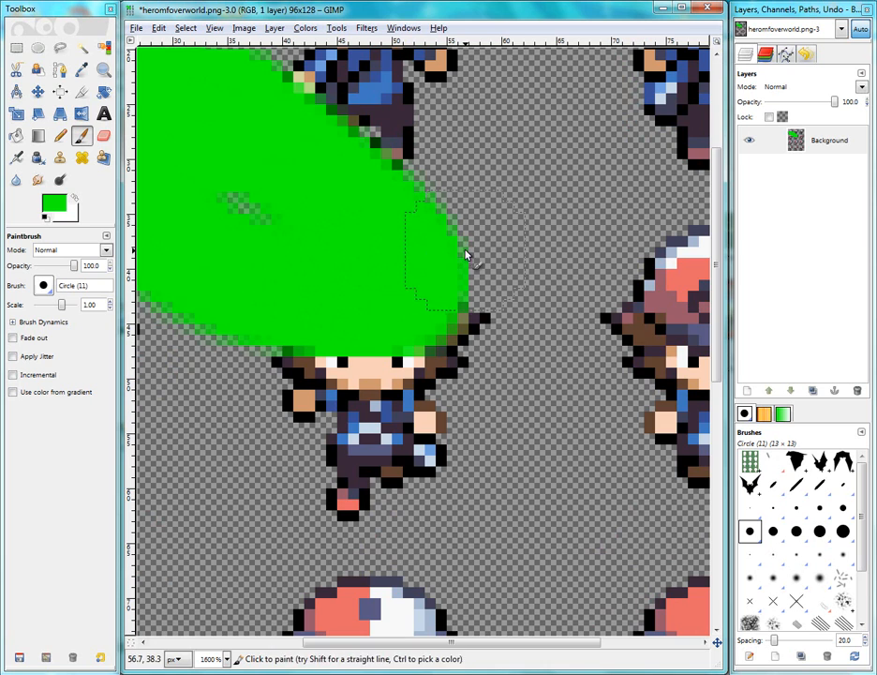
key("ctrl+z")
scroll(469, 246, "down", 2)
scroll(473, 239, "down", 4)
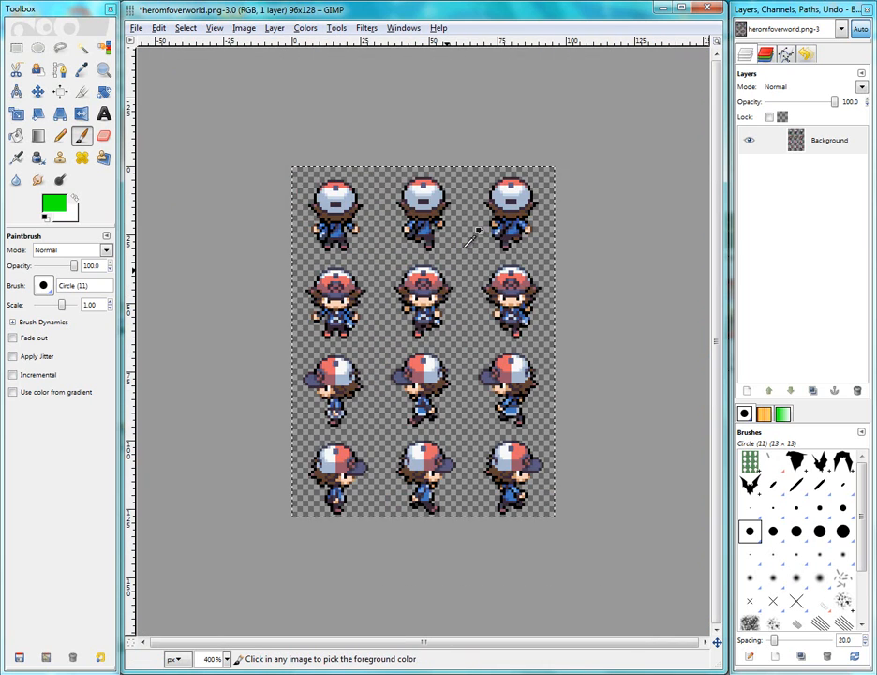
scroll(473, 238, "down", 2)
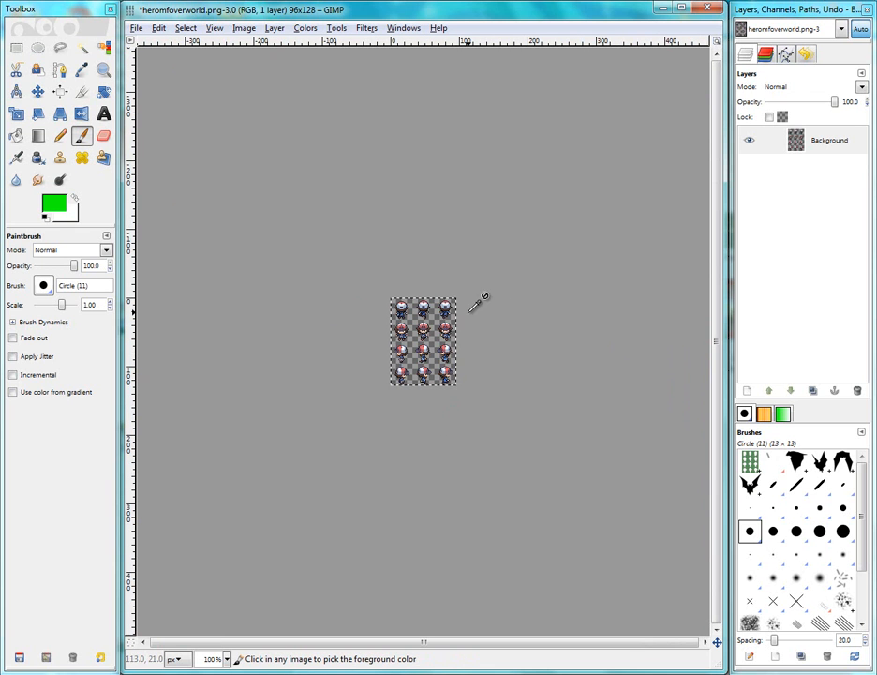
scroll(474, 305, "up", 4)
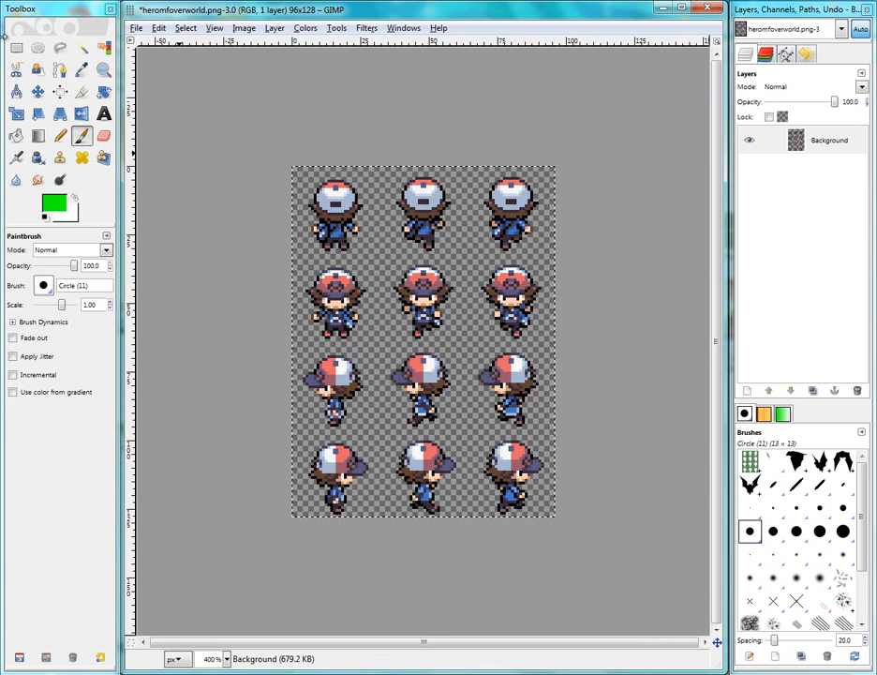
left_click(16, 48)
left_click(16, 114)
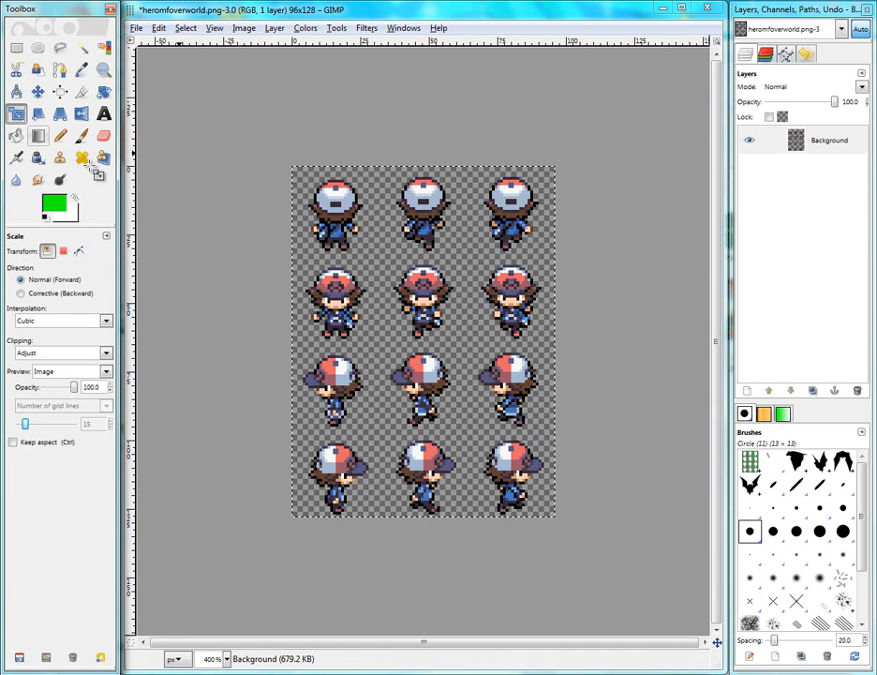
left_click(245, 203)
left_click(196, 177)
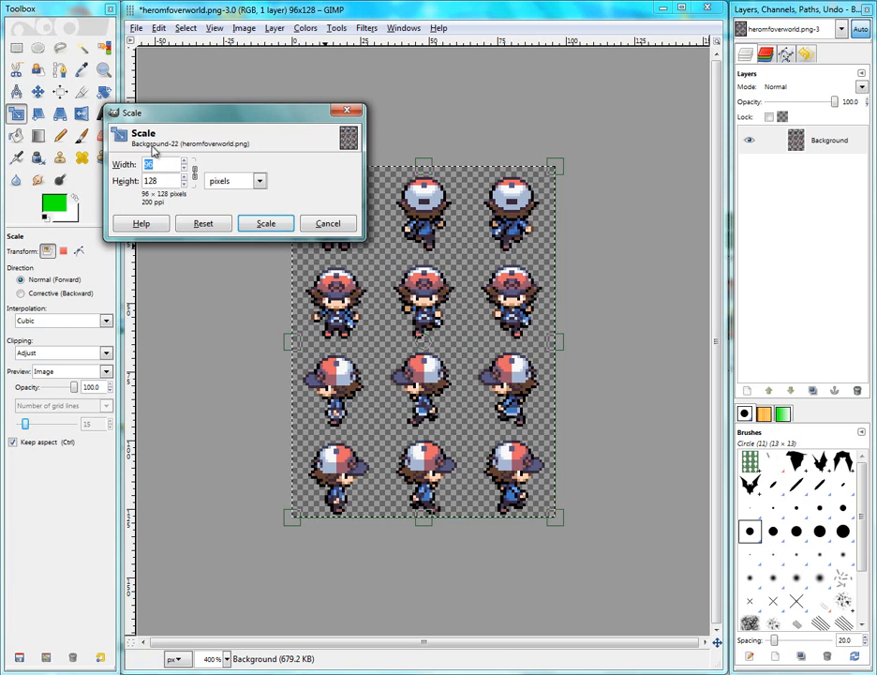
left_click(326, 223)
key("m")
left_click(243, 27)
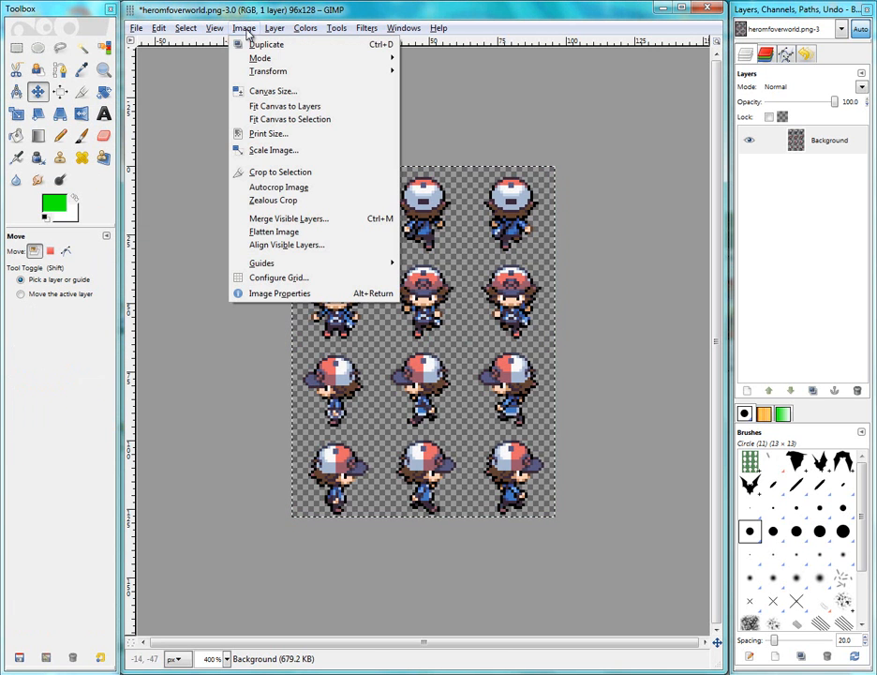
left_click(281, 157)
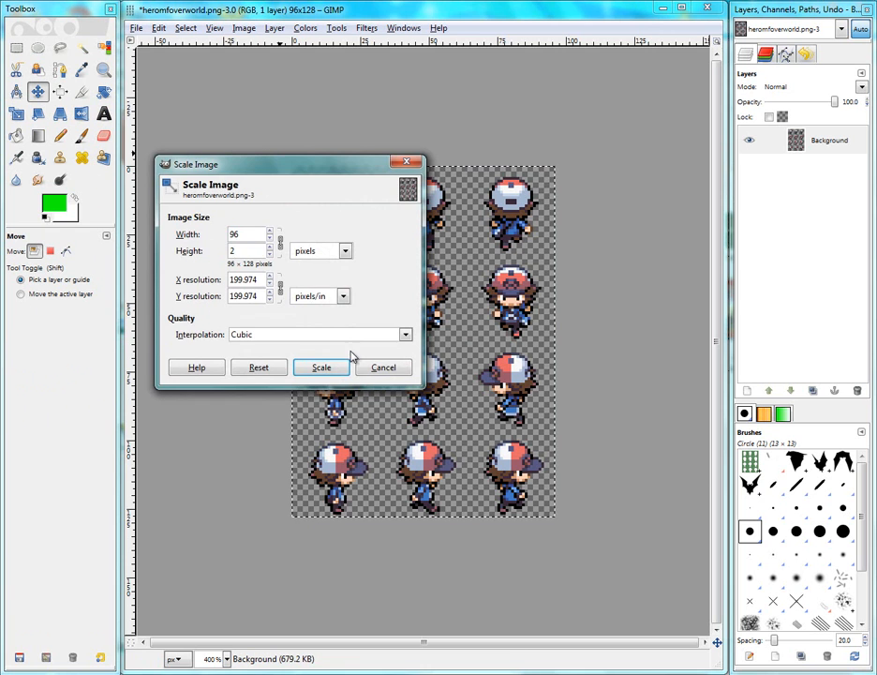
left_click(377, 366)
Open Scale Image and switch to Calculator to compute 128 × 2, then close Calculator
left_click(217, 30)
mouse_move(245, 31)
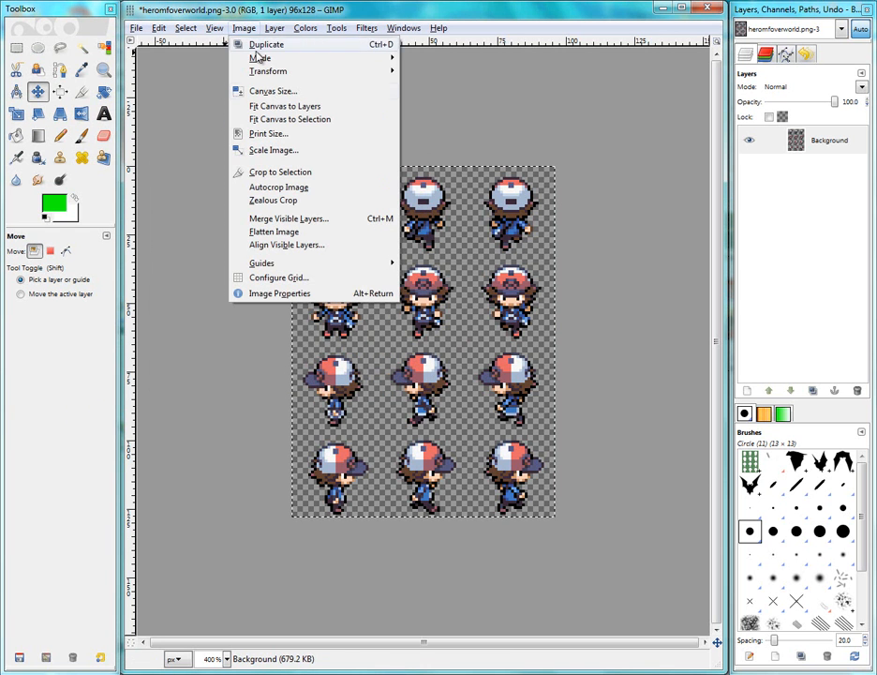
left_click(281, 151)
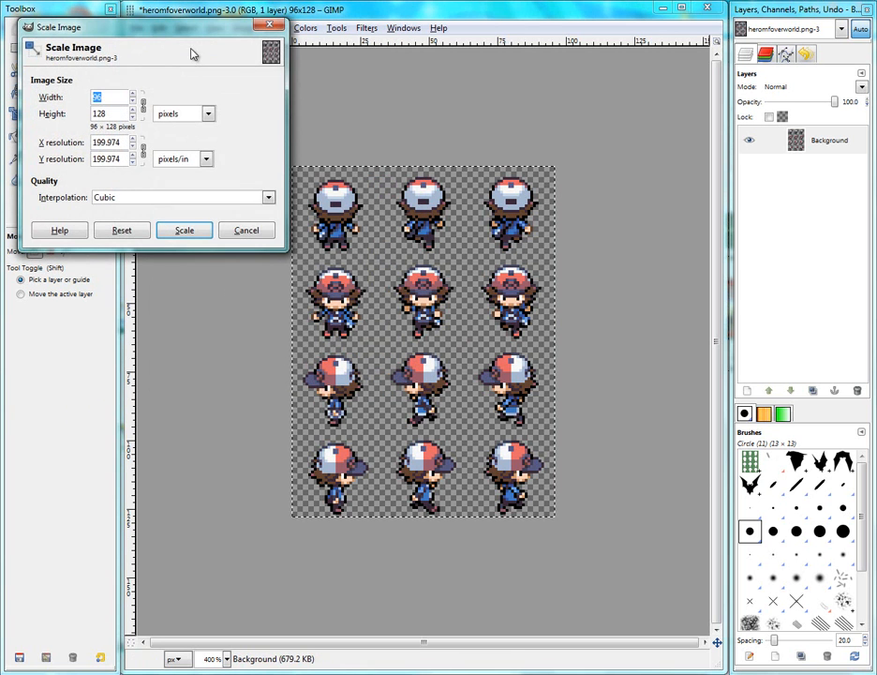
left_click_drag(136, 45, 252, 144)
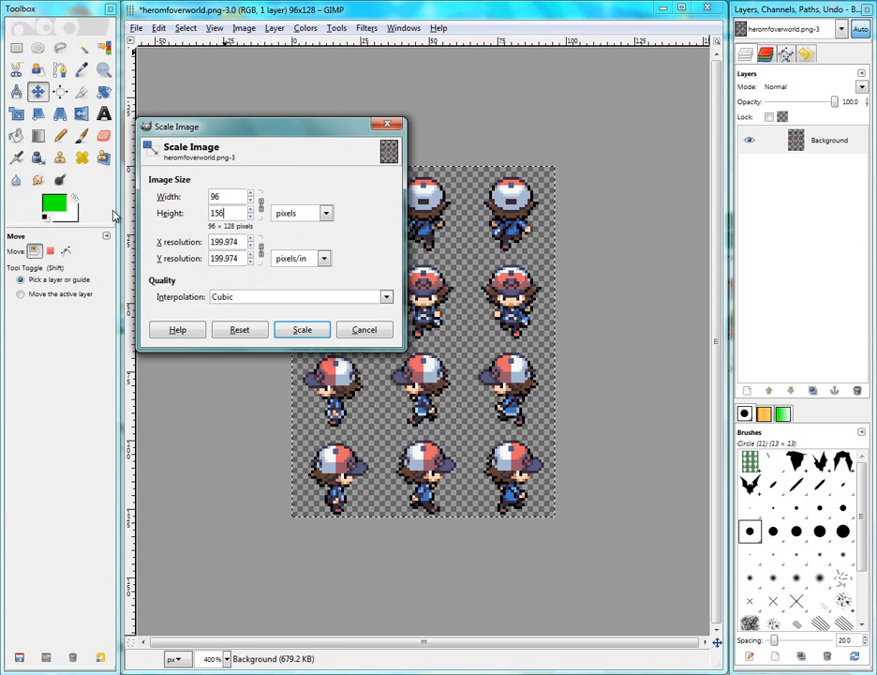
key("super")
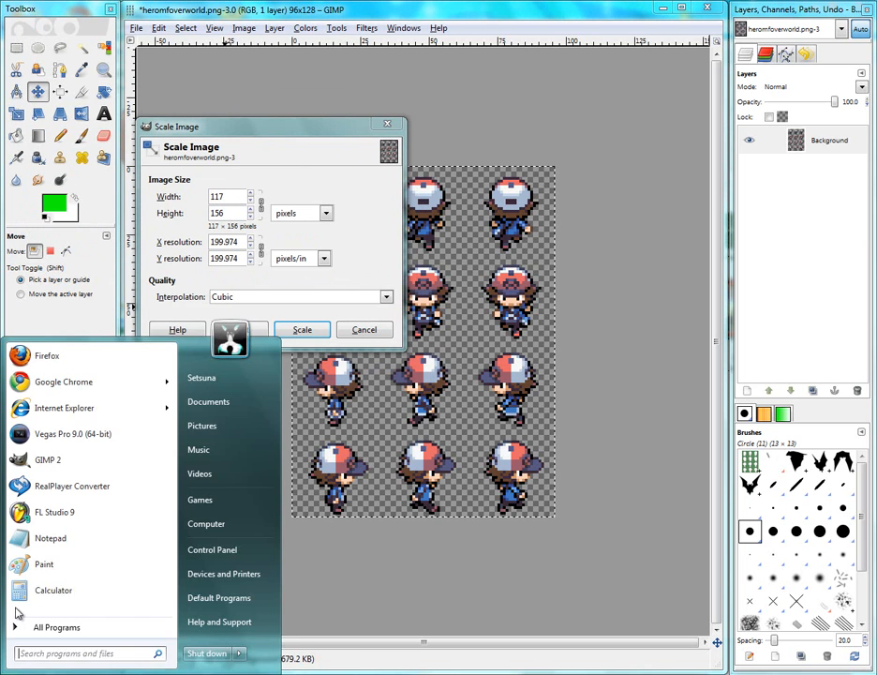
left_click(45, 593)
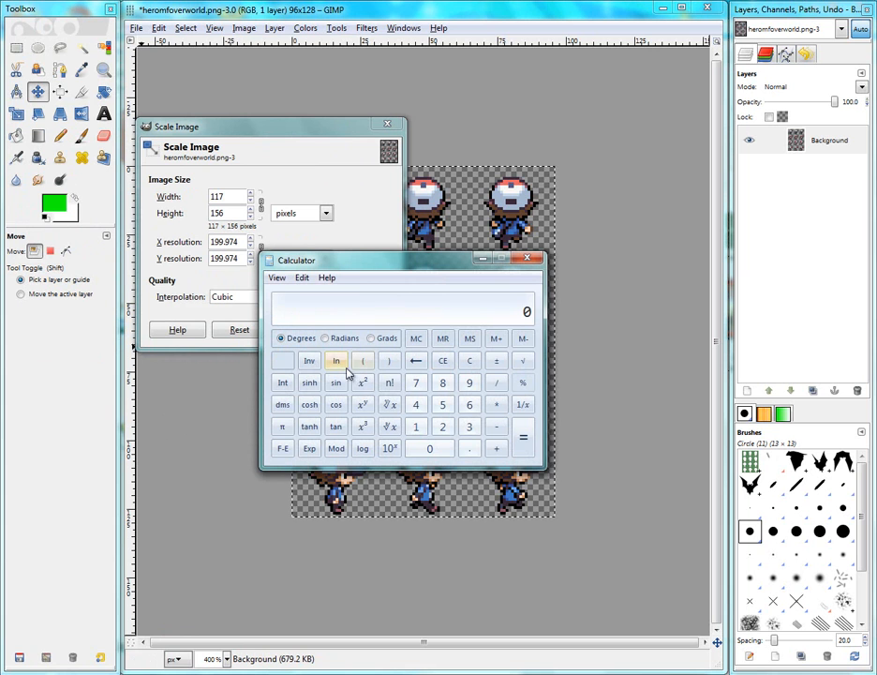
left_click(441, 428)
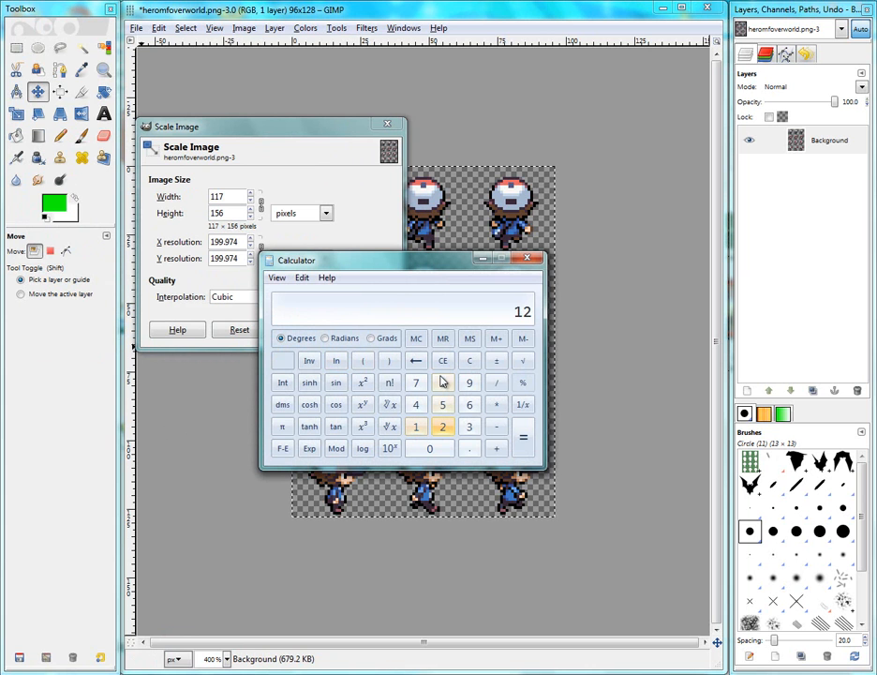
left_click(444, 428)
left_click(525, 446)
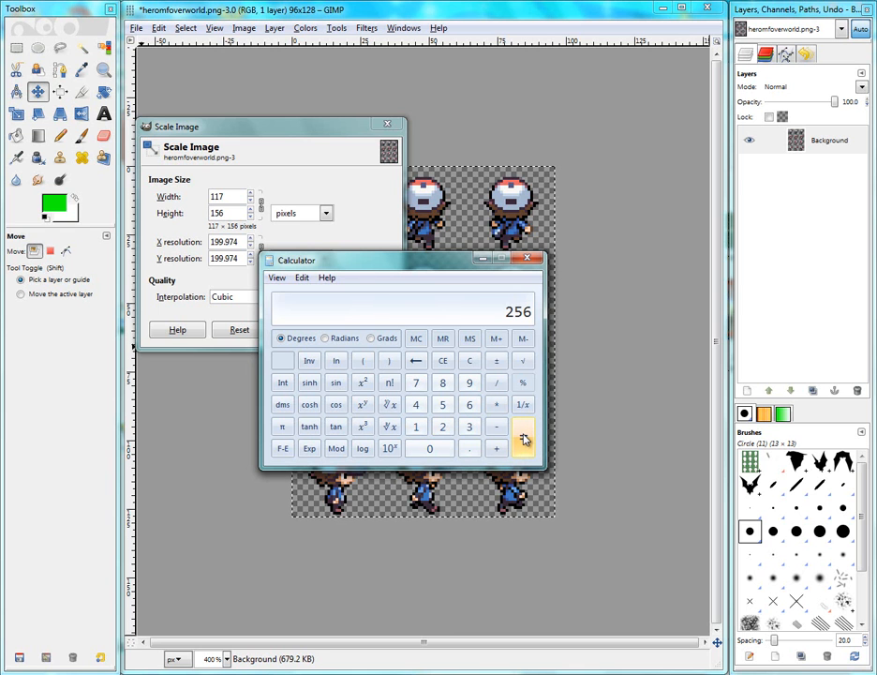
left_click(529, 260)
Scale the image to 192 × 256 pixels with Cubic interpolation
left_click(153, 215)
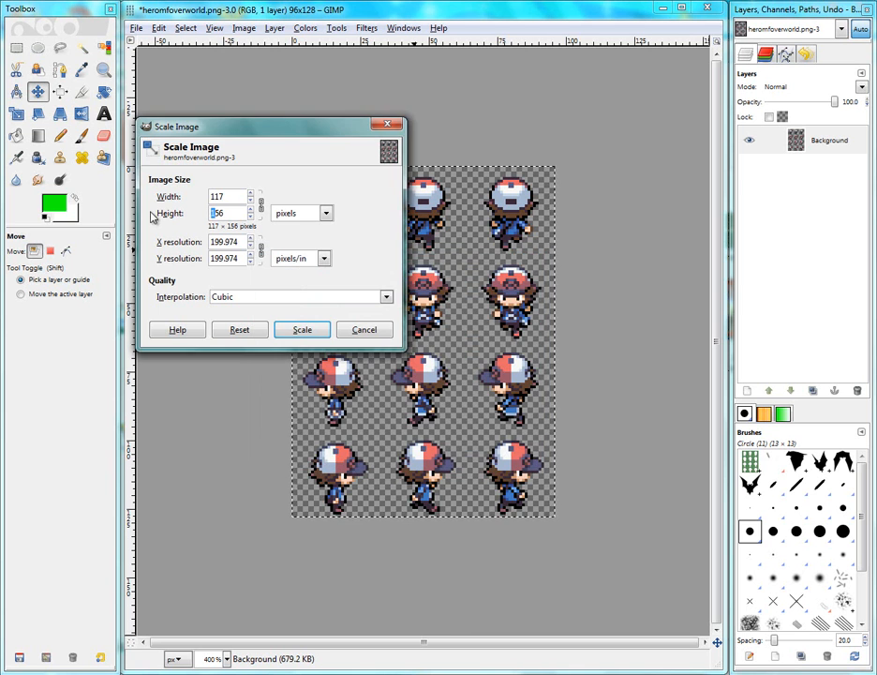
type("2")
left_click(239, 213)
left_click(302, 330)
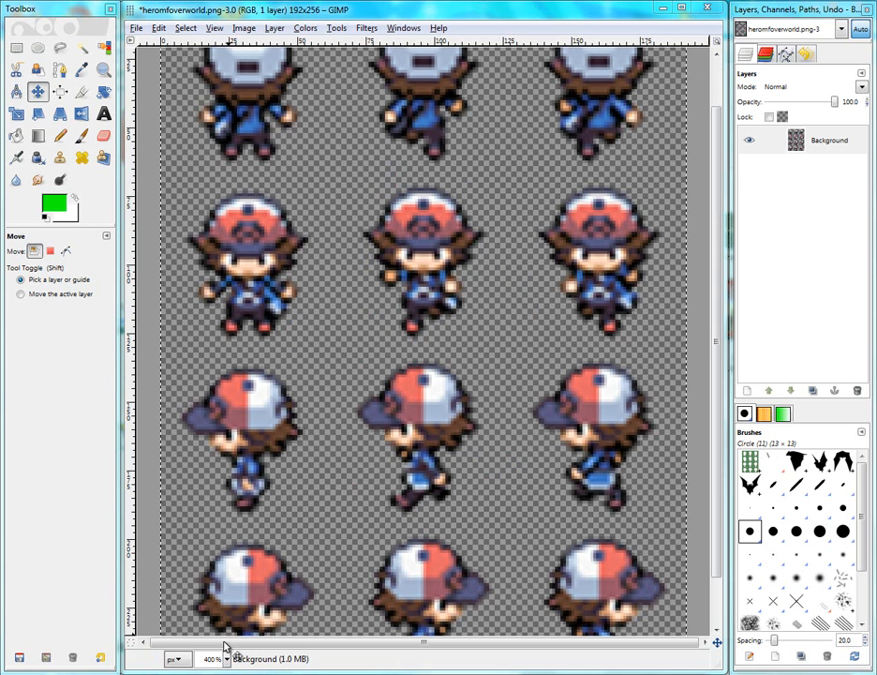
Zoom out to 100% and undo the Cubic scaling
left_click(66, 250)
key("2")
key("1")
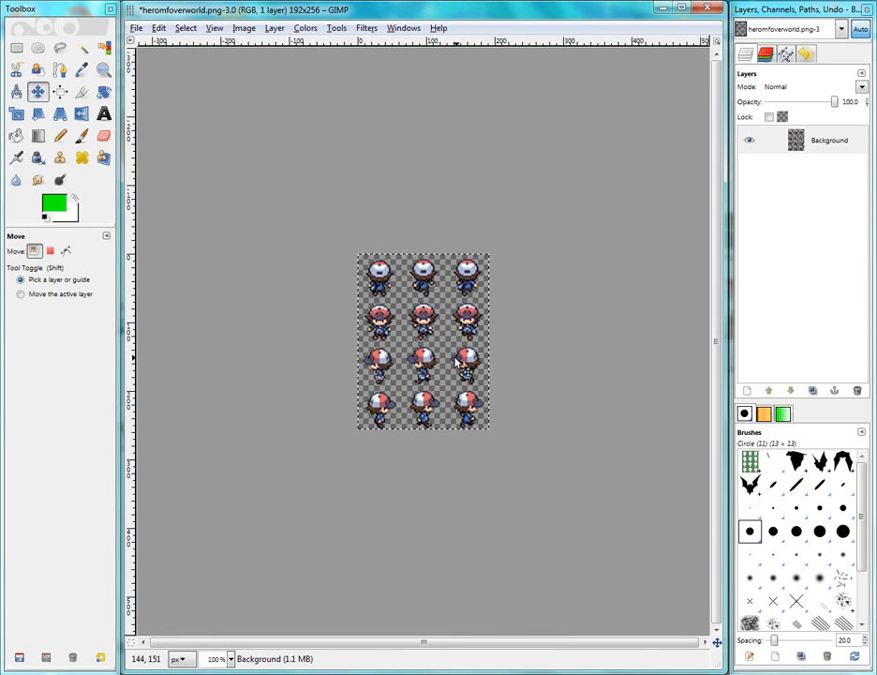
key("ctrl+z")
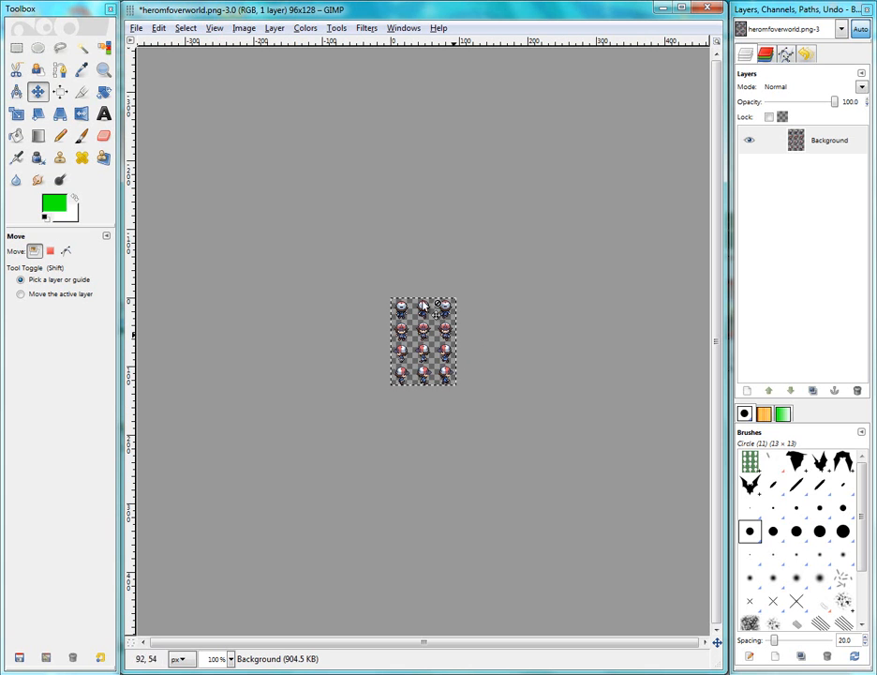
Scale the image to 192 × 256 pixels with interpolation set to None
left_click(245, 29)
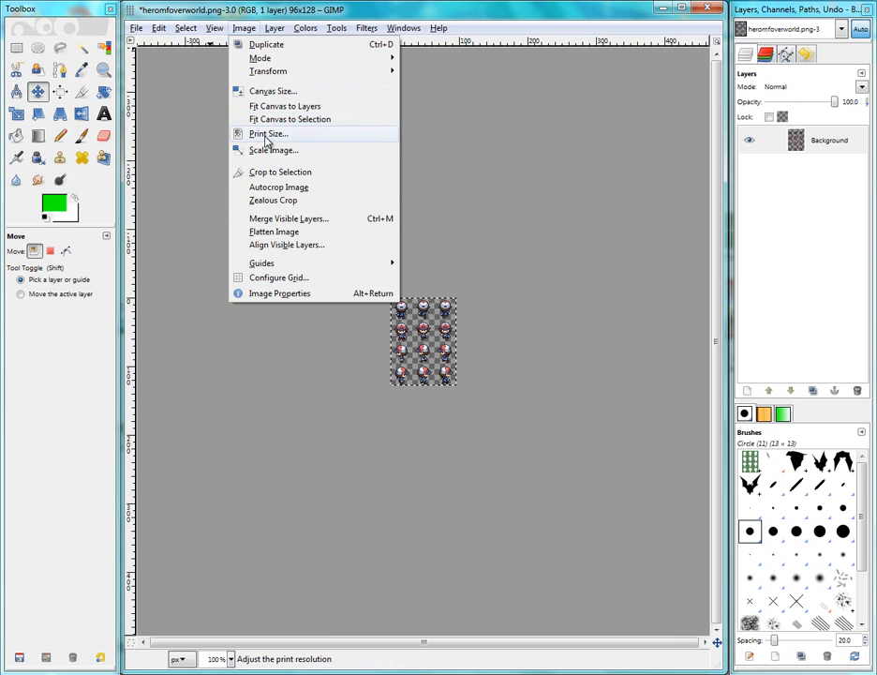
left_click(267, 151)
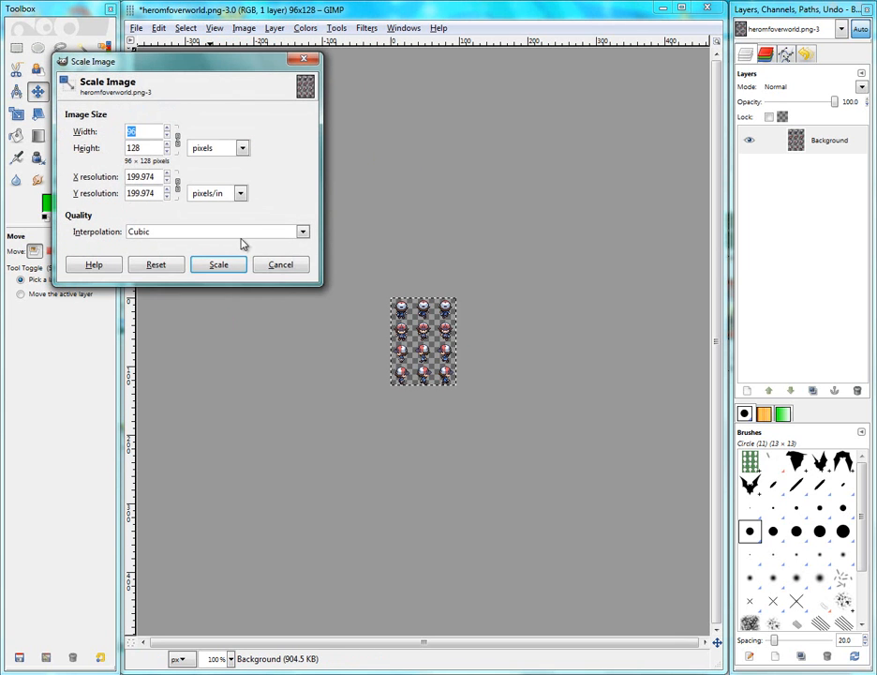
left_click(203, 237)
left_click(199, 251)
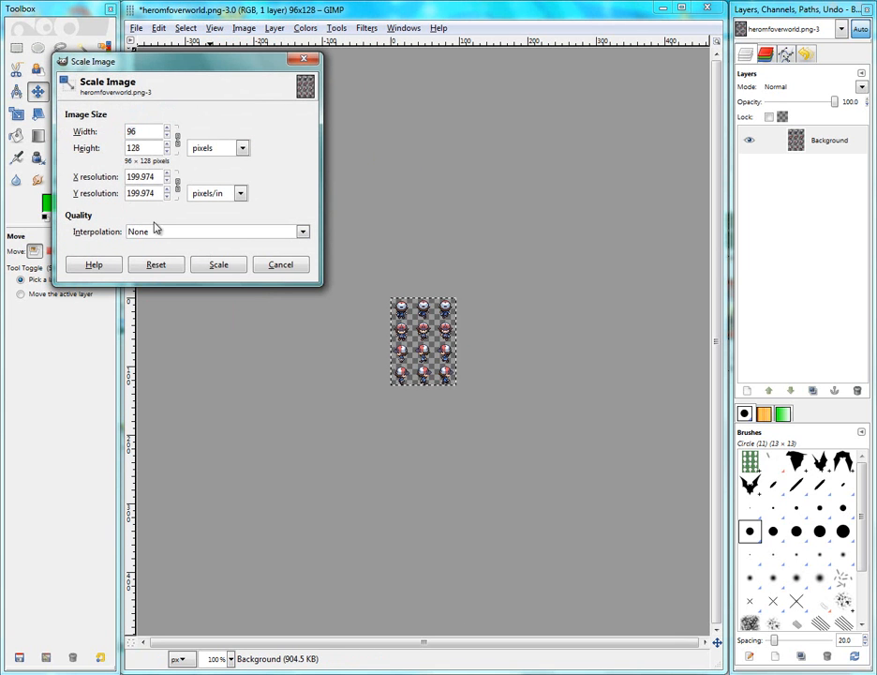
double_click(148, 147)
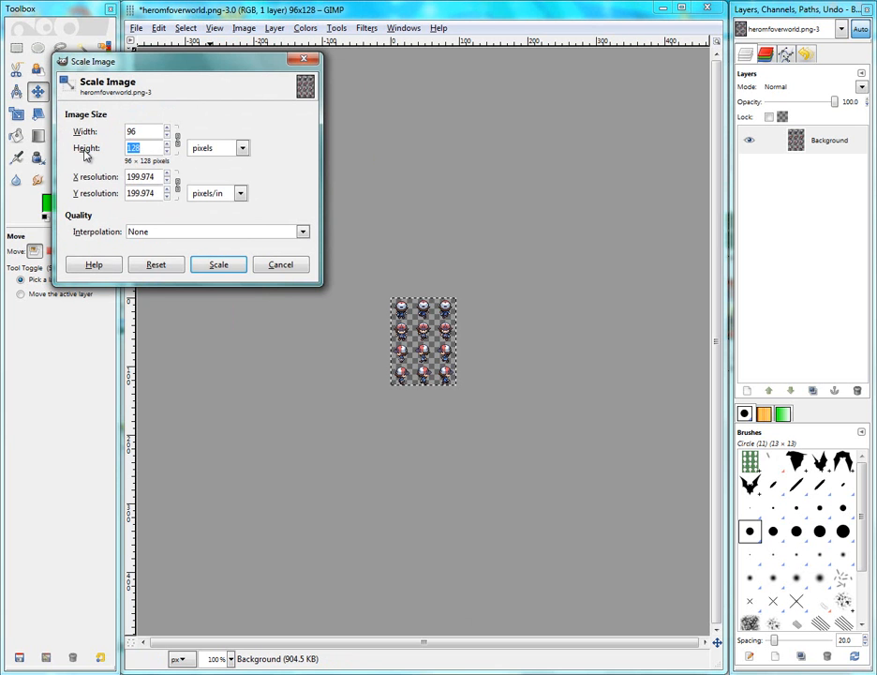
type("256")
left_click(143, 131)
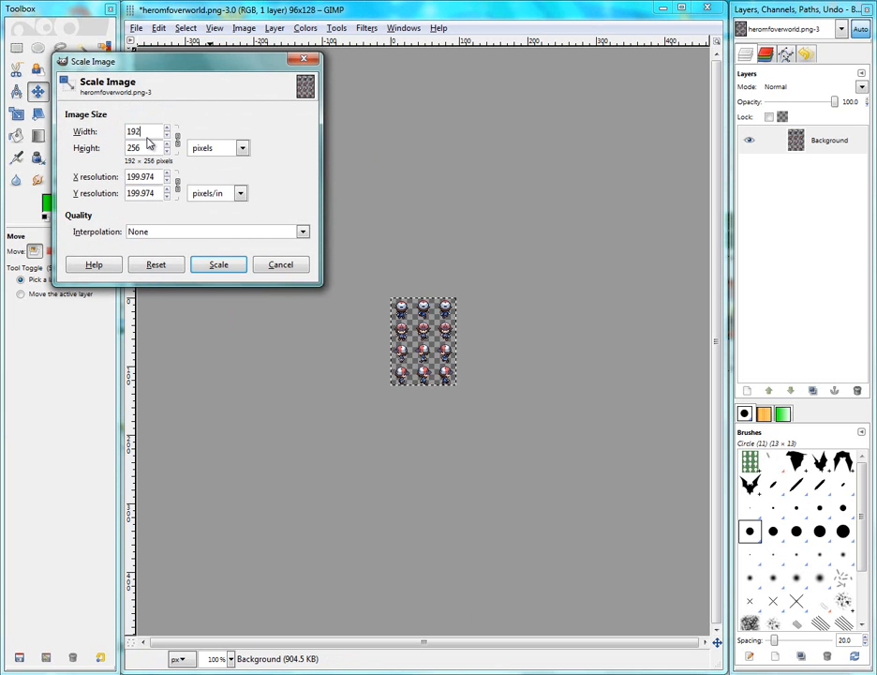
left_click(218, 264)
Zoom in on the enlarged sprites to check their edges, then undo the scaling
scroll(419, 328, "up", 7)
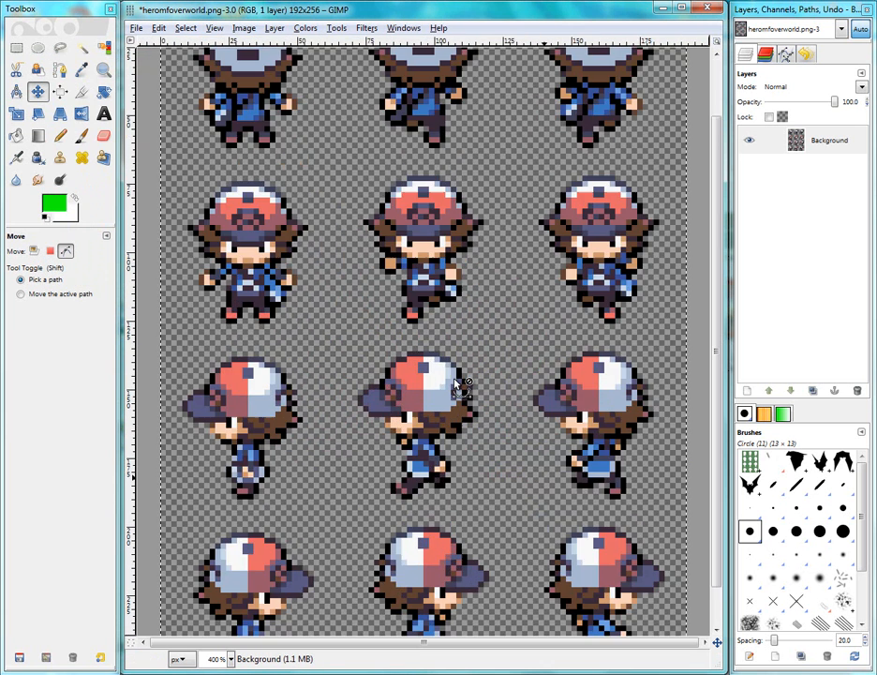
scroll(335, 372, "down", 5)
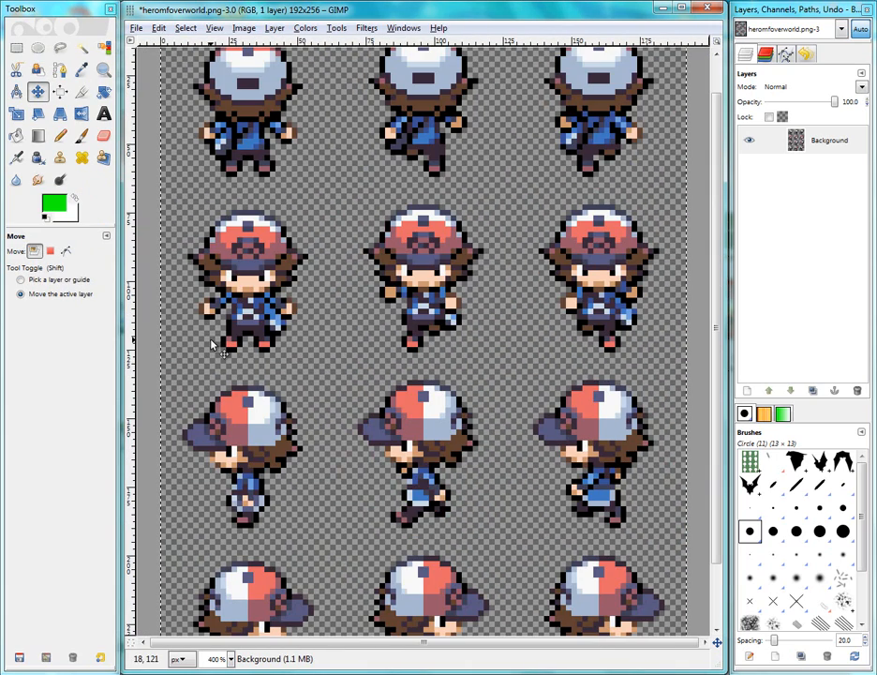
scroll(225, 272, "up", 4)
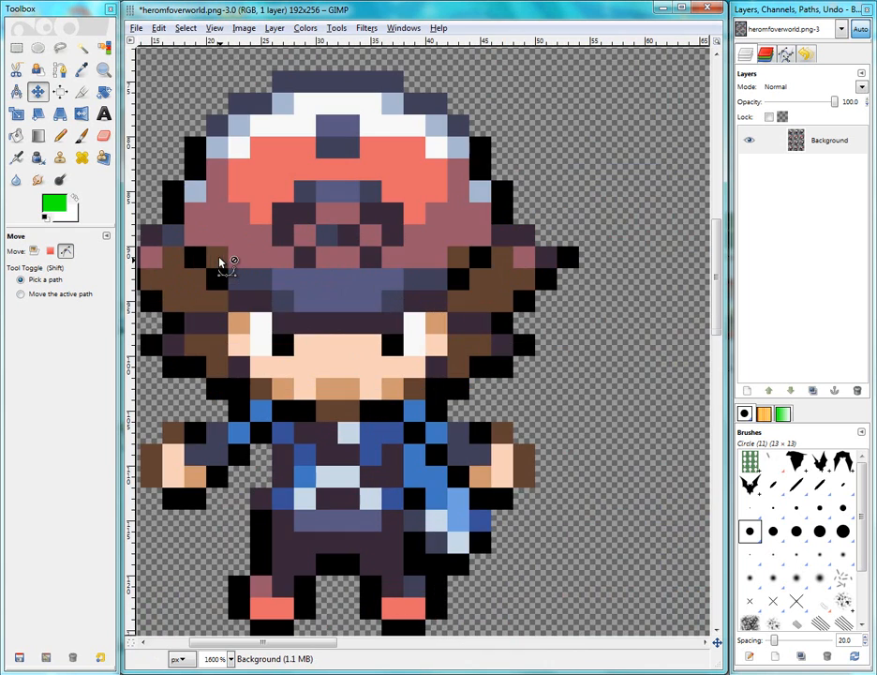
key("ctrl+z")
scroll(227, 270, "down", 5)
scroll(380, 320, "down", 8)
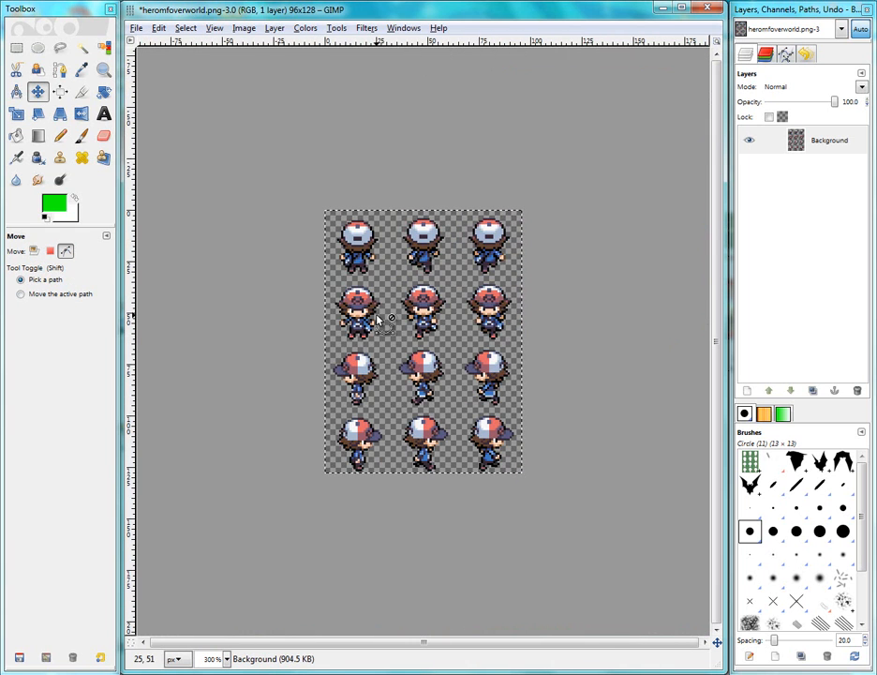
scroll(380, 320, "up", 3)
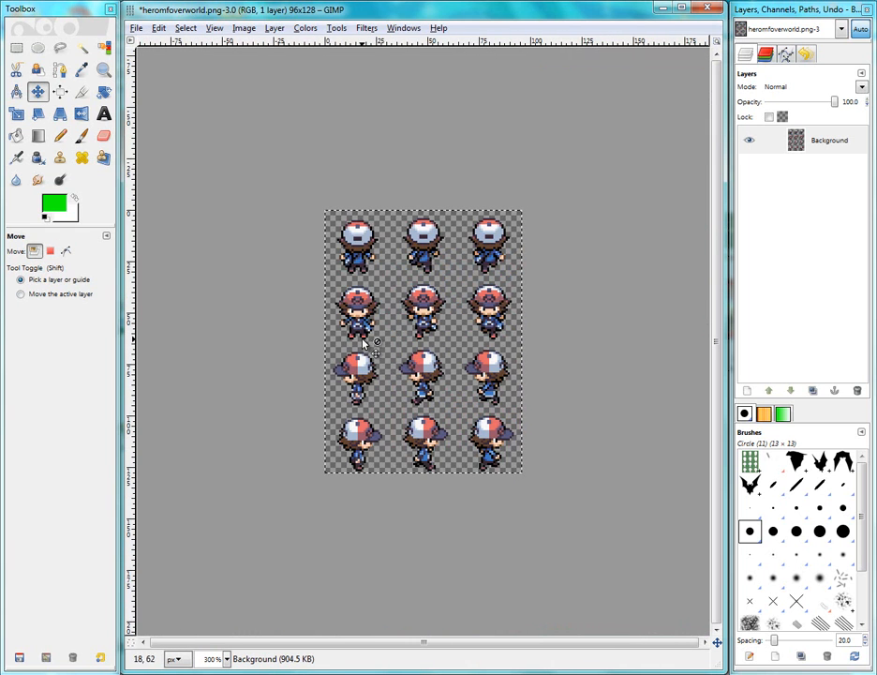
left_click(217, 28)
mouse_move(242, 29)
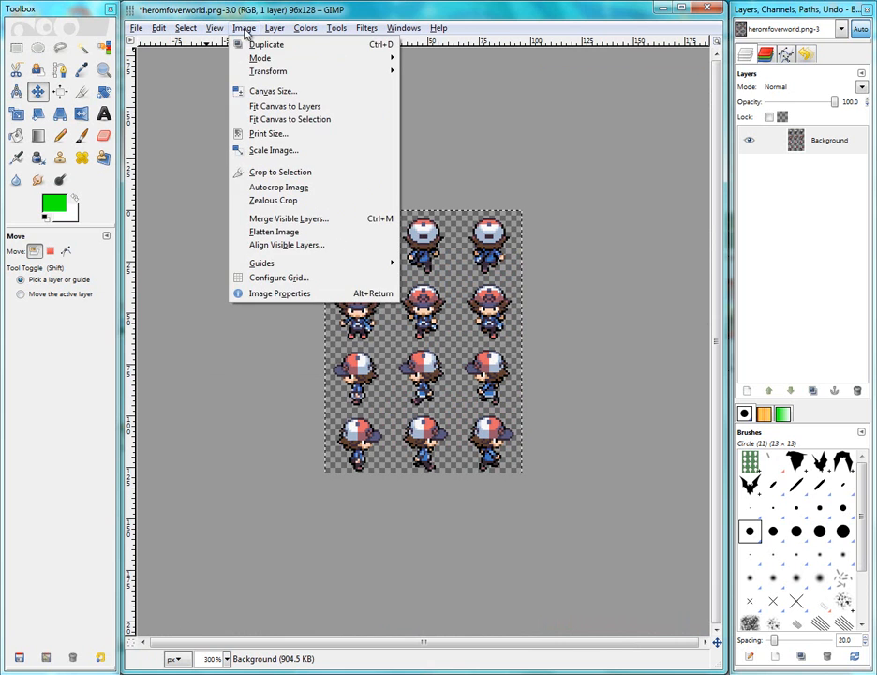
left_click(265, 92)
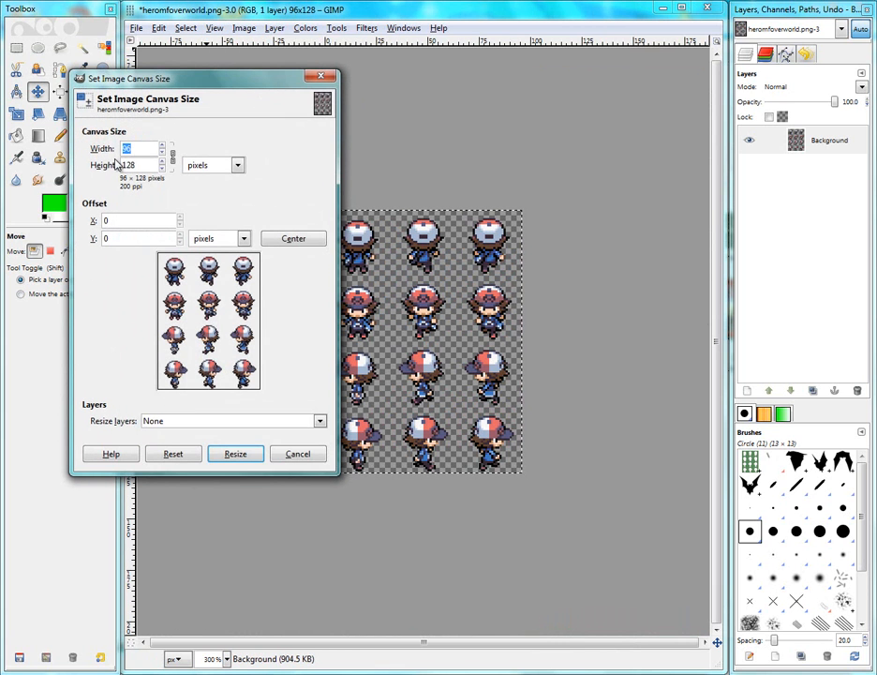
left_click(278, 458)
left_click(244, 28)
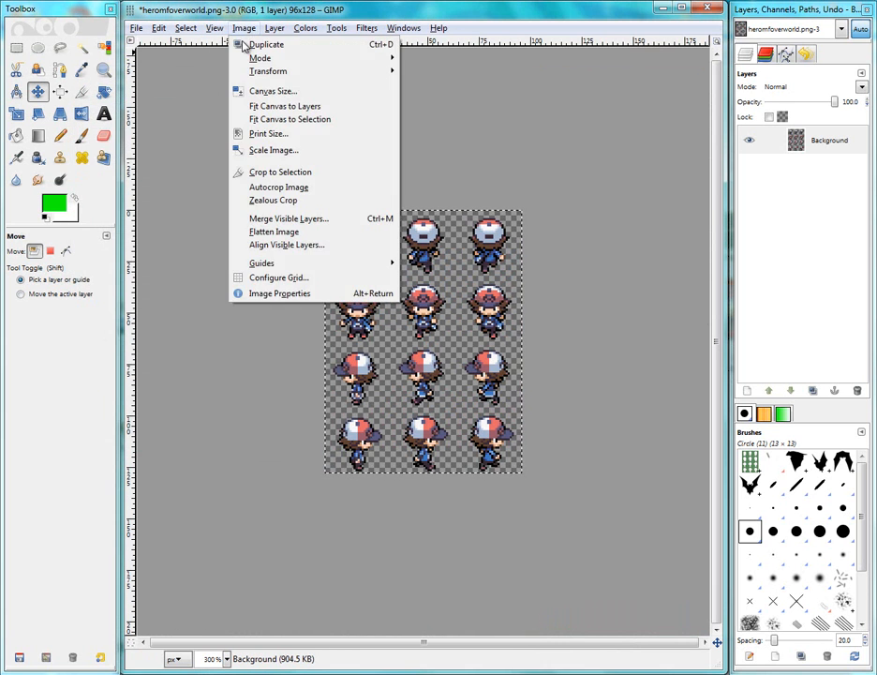
Scale the sprite sheet to 120 × 160 pixels with interpolation set to None
left_click(258, 151)
type("99")
left_click(169, 182)
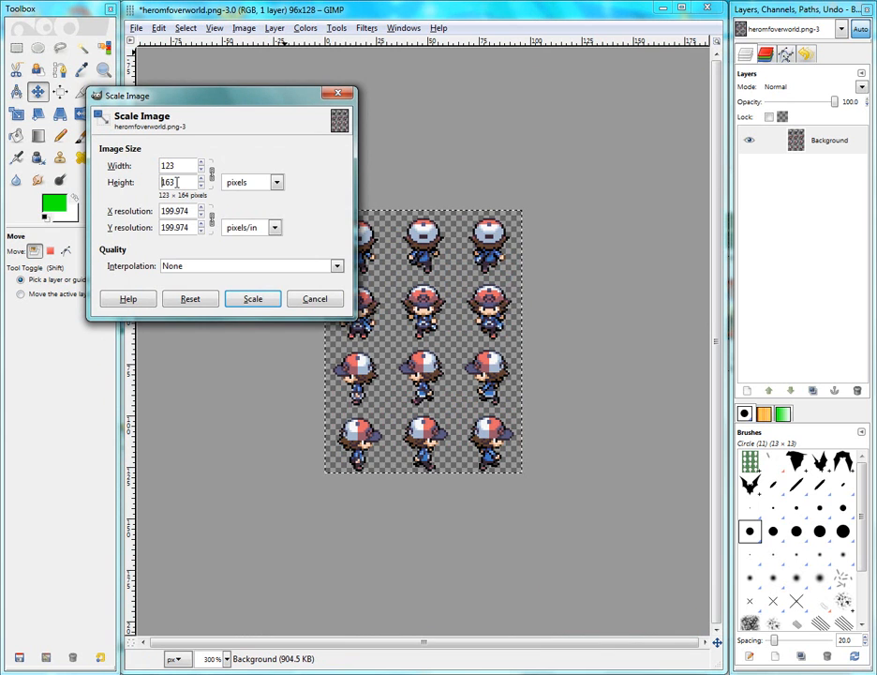
left_click(246, 298)
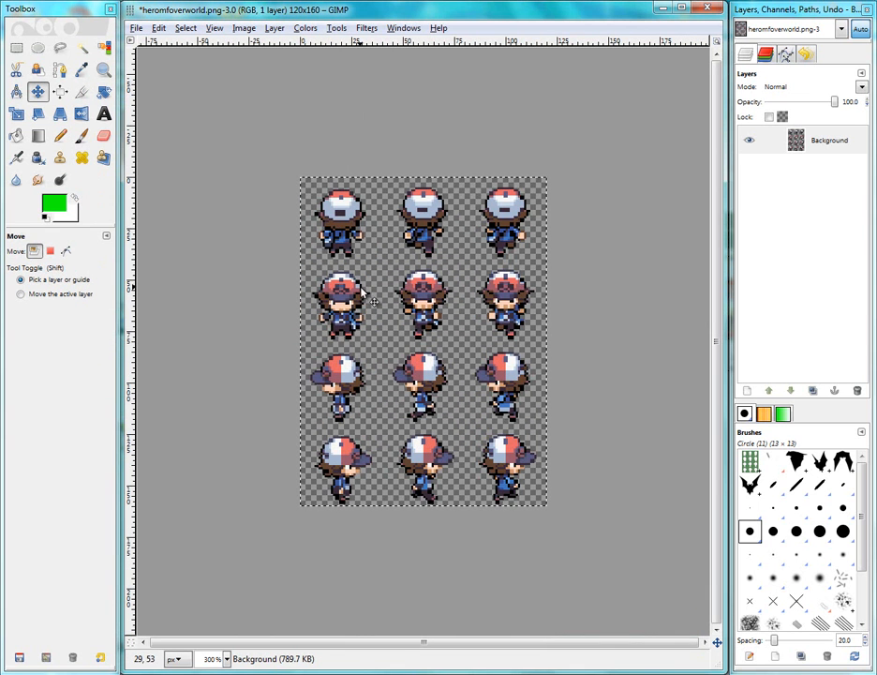
Inspect the 120 × 160 sprites up close, then undo the scaling
scroll(368, 324, "up", 1)
scroll(370, 328, "up", 4)
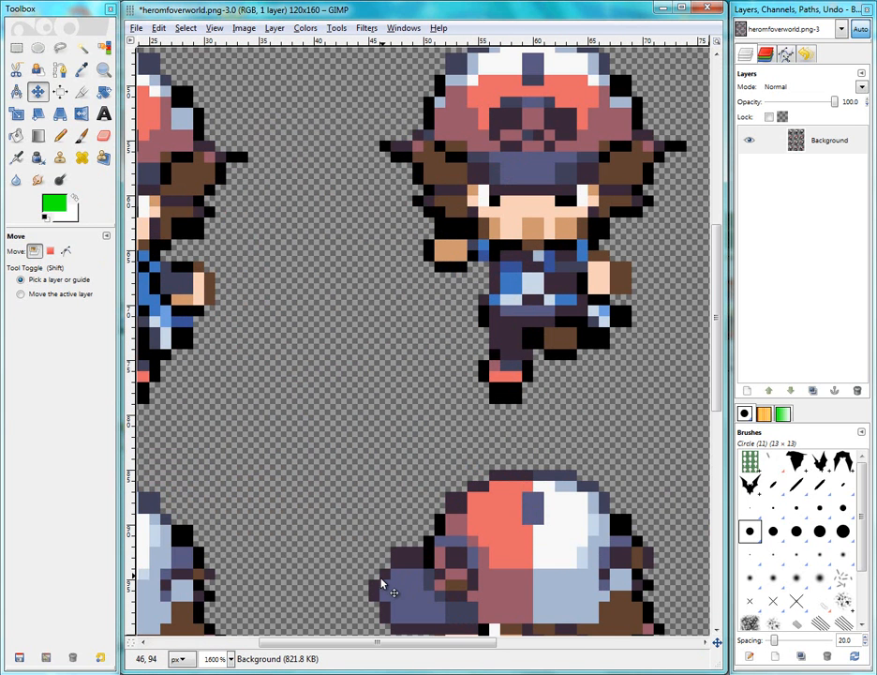
scroll(405, 582, "up", 5)
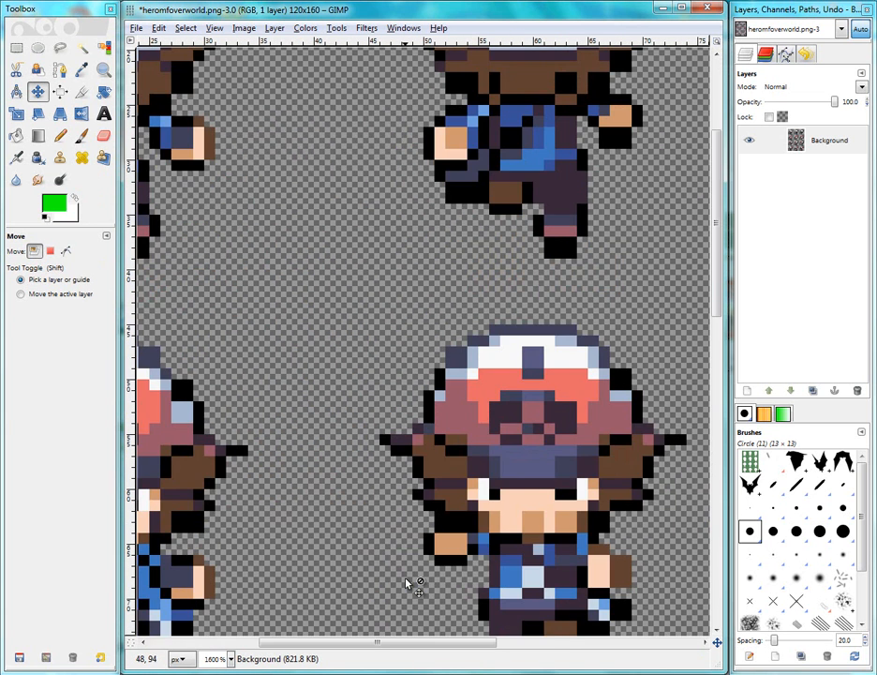
scroll(406, 582, "down", 3)
scroll(405, 581, "down", 6)
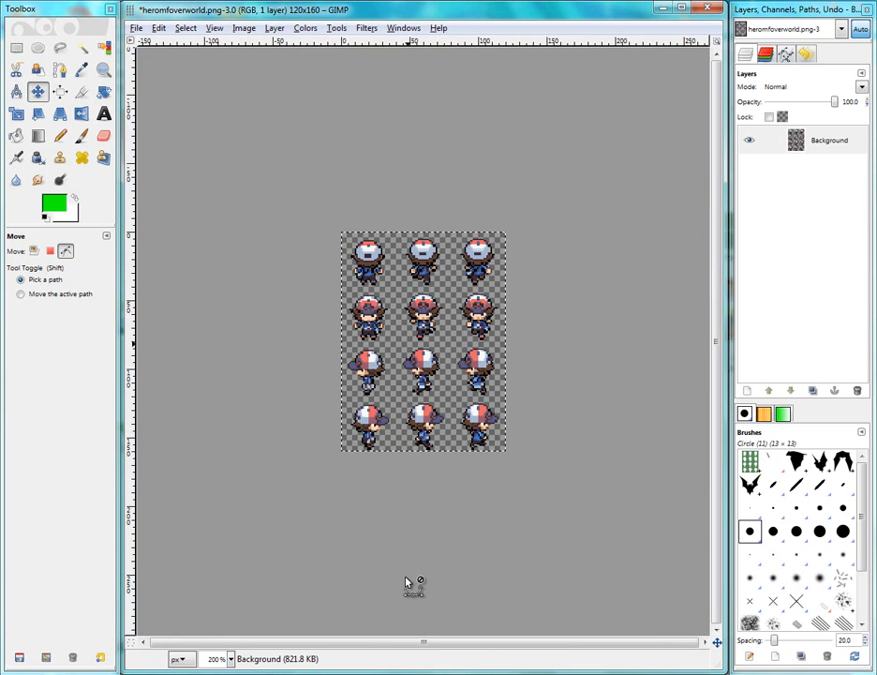
scroll(405, 582, "up", 1)
key("ctrl+z")
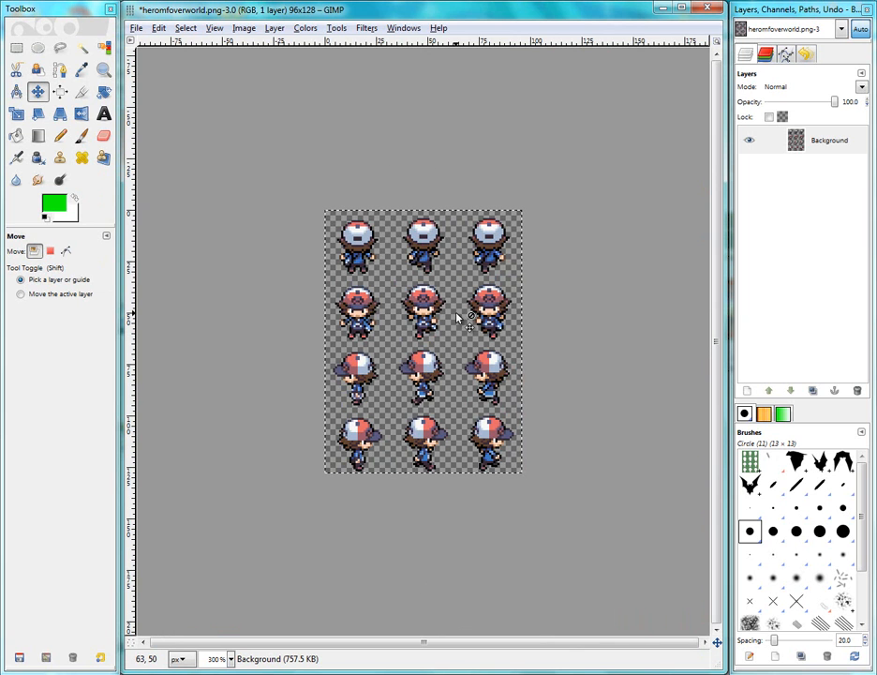
Close the heromfoverworld.png image without saving changes
left_click(709, 11)
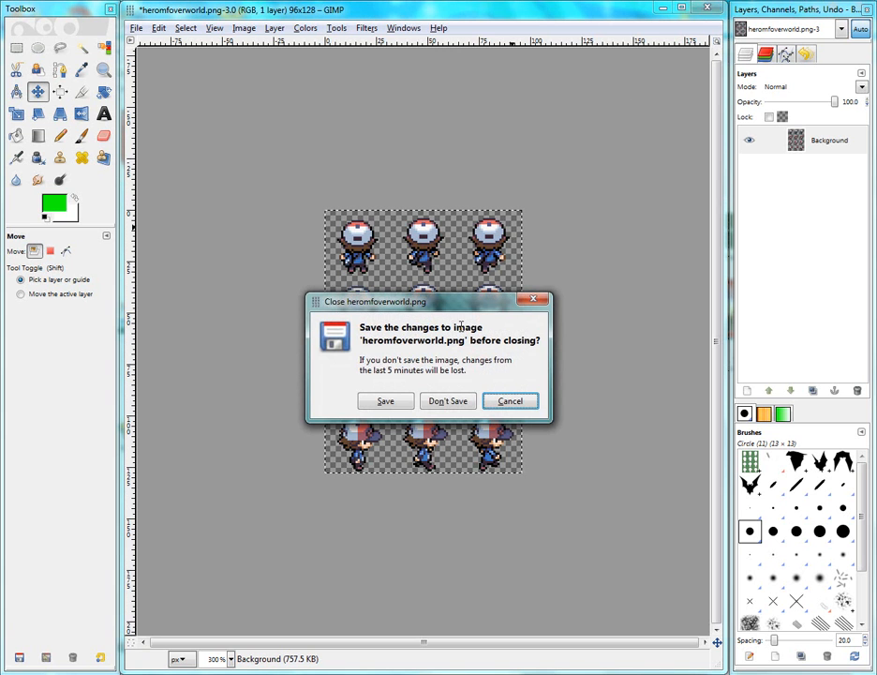
left_click(443, 403)
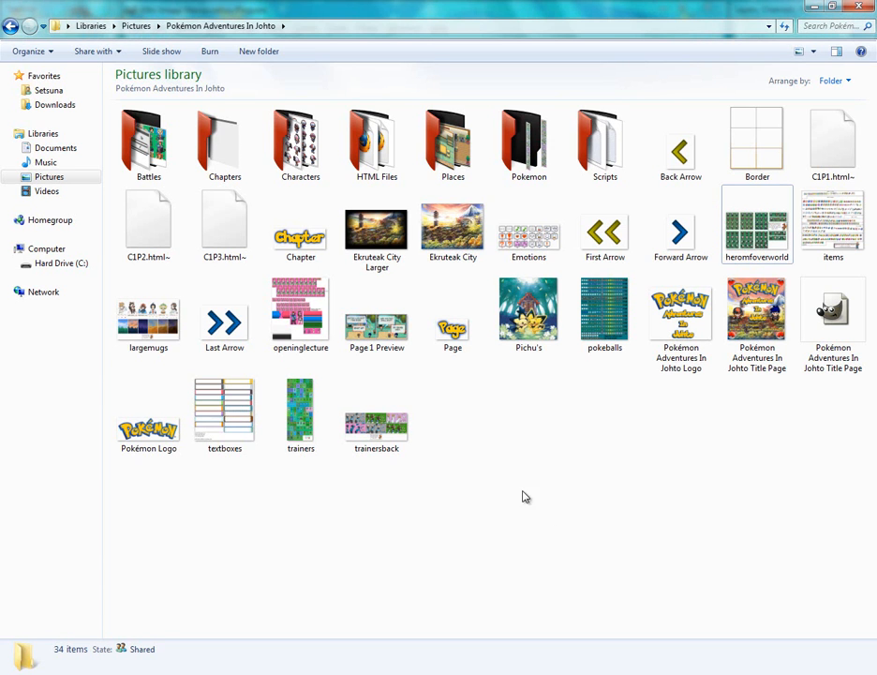
Open Border.png from the Pokémon Adventures In Johto folder for editing in GIMP
left_click(677, 176)
left_click(616, 234)
left_click(657, 469)
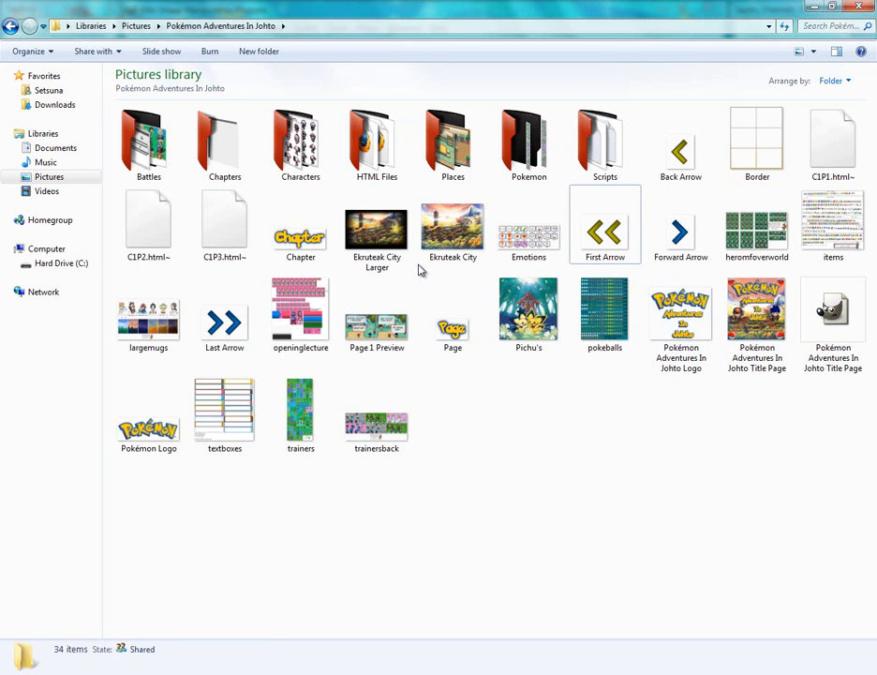
left_click(753, 164)
right_click(754, 162)
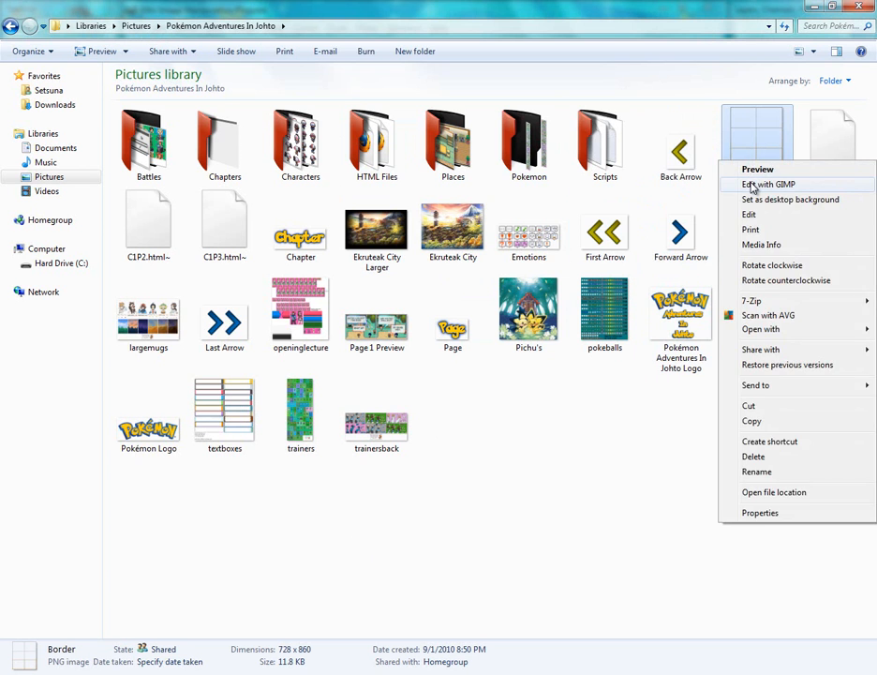
left_click(753, 184)
left_click(673, 534)
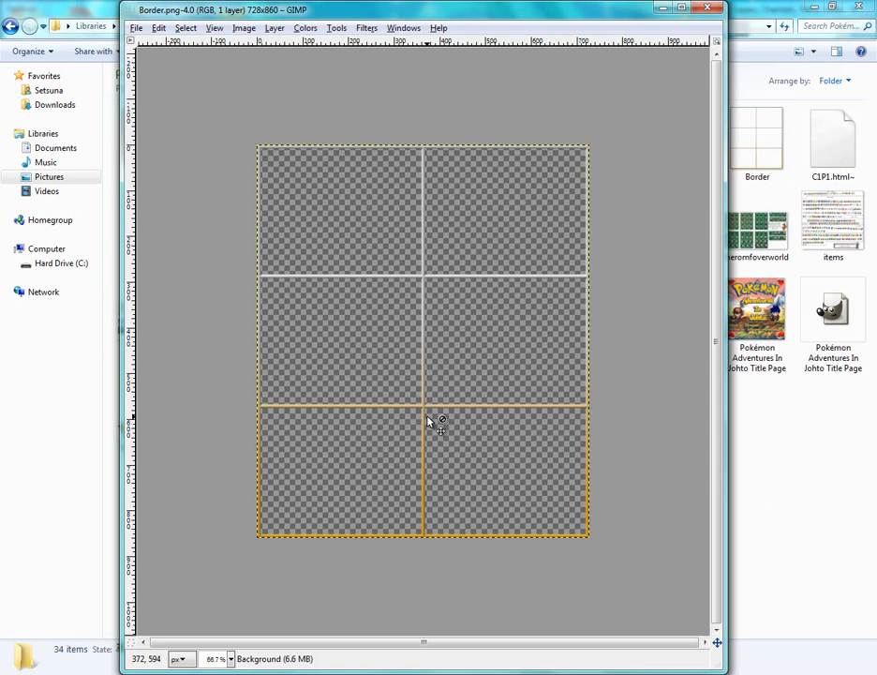
Examine the Border image's panel frame lines at different zoom levels
scroll(429, 422, "up", 1)
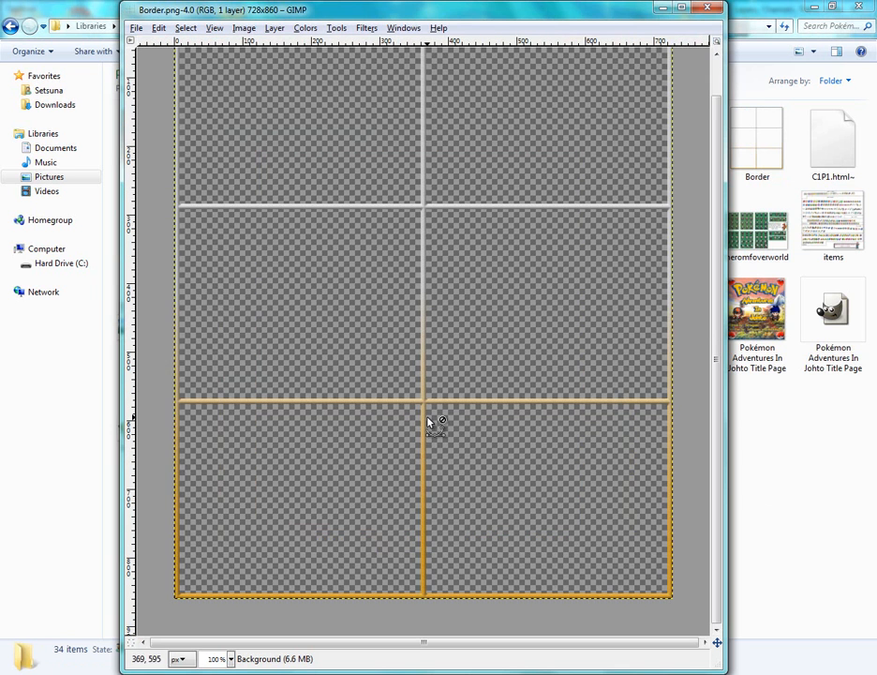
scroll(429, 421, "down", 1)
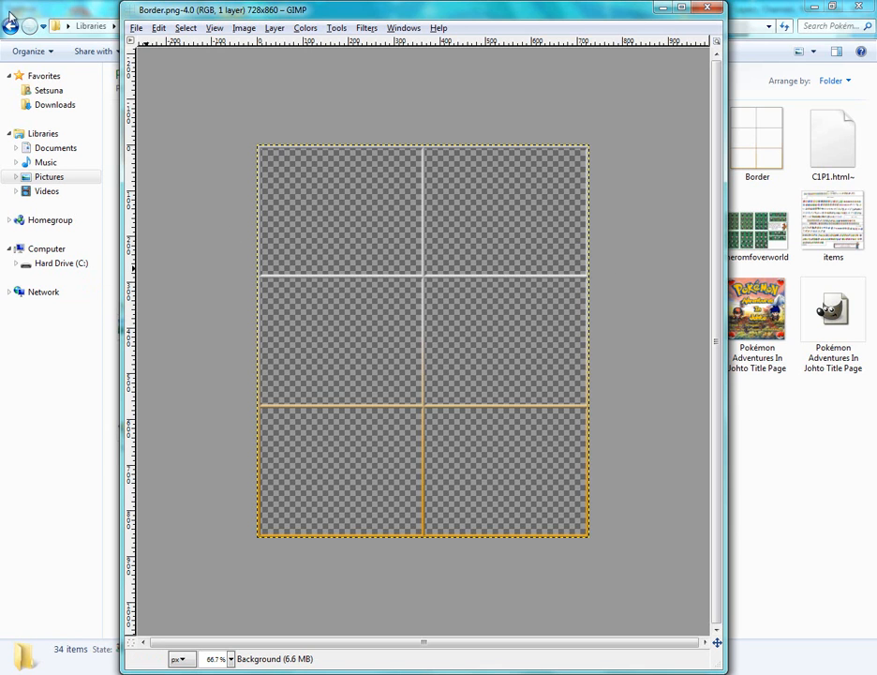
key("alt+Tab")
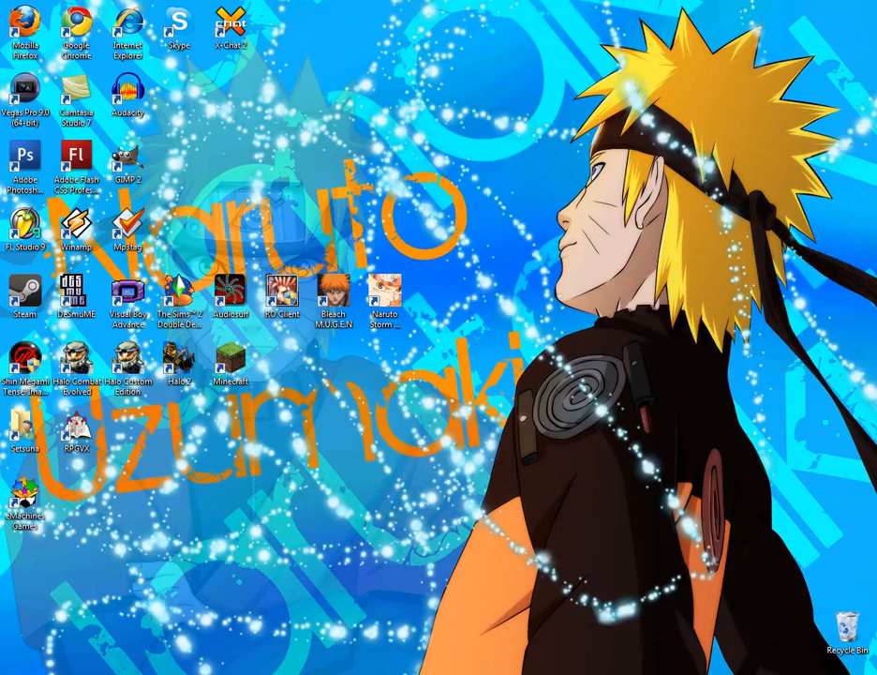
left_click(141, 673)
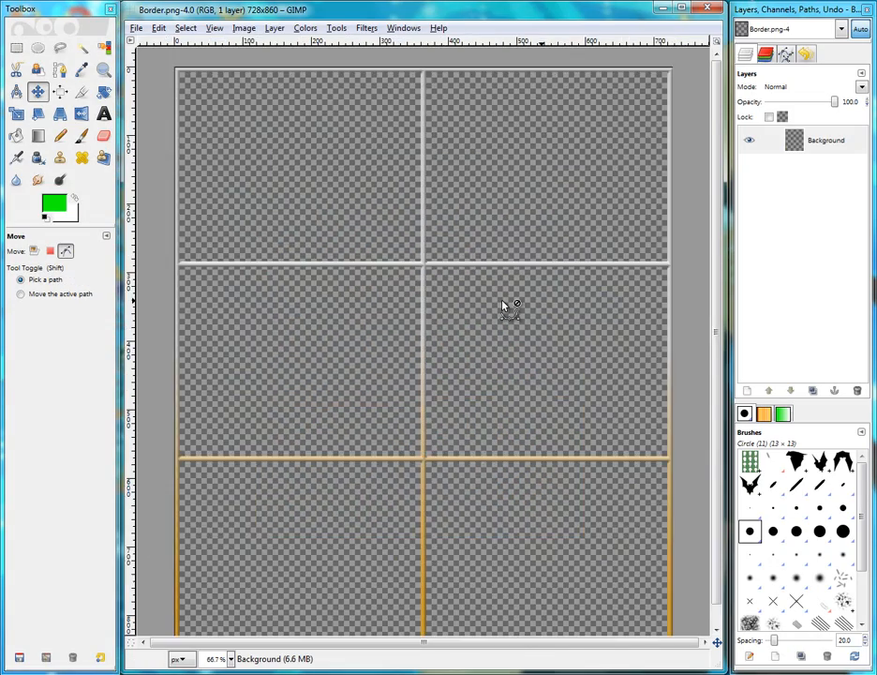
scroll(505, 307, "up", 1)
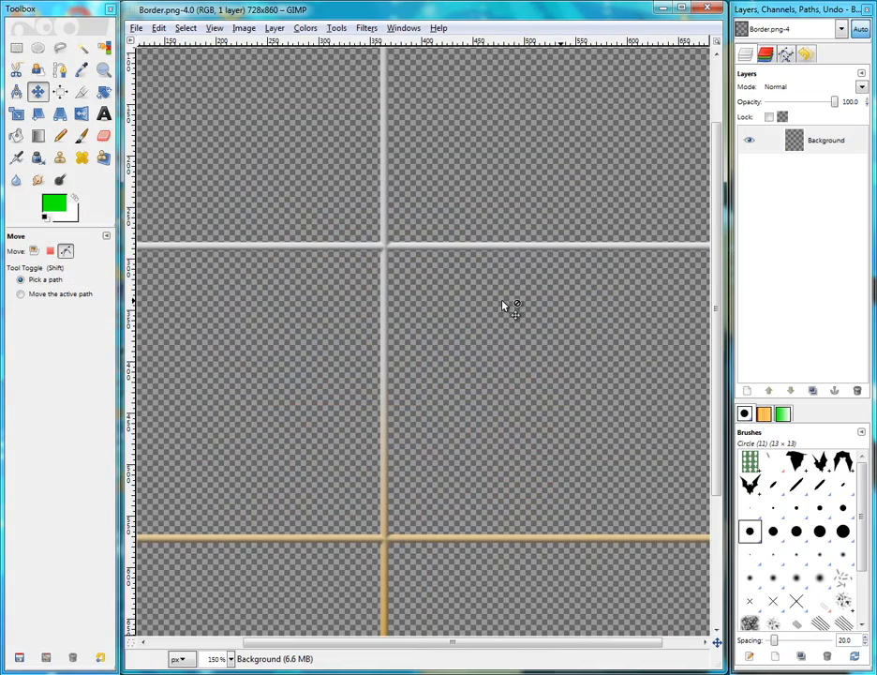
scroll(505, 307, "down", 1)
scroll(504, 305, "down", 1)
scroll(503, 305, "up", 1)
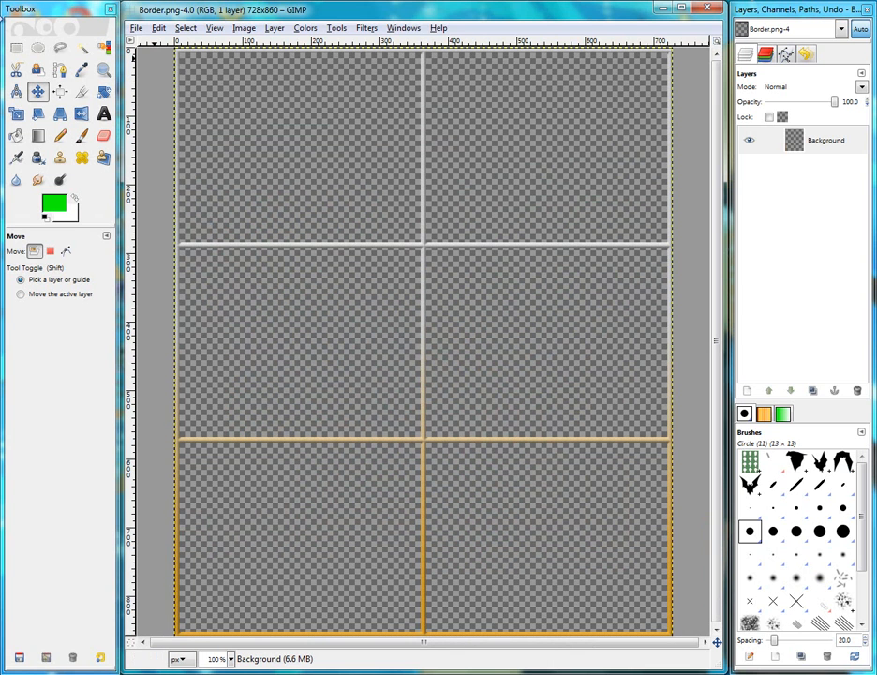
Select the inside of the top-left panel, invert the selection and cut away the frame lines
key("r")
scroll(309, 206, "down", 2)
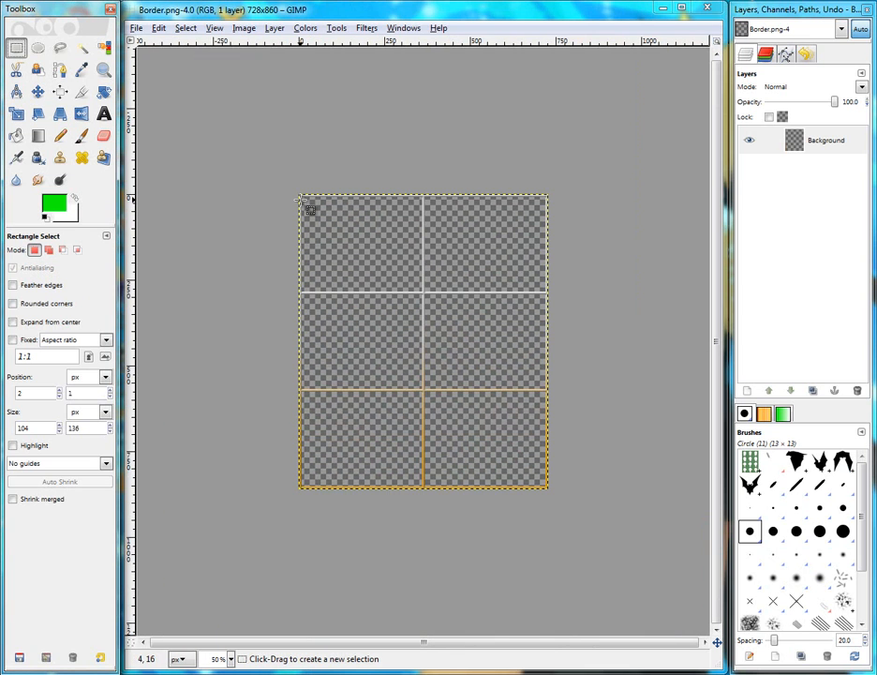
scroll(309, 206, "up", 2)
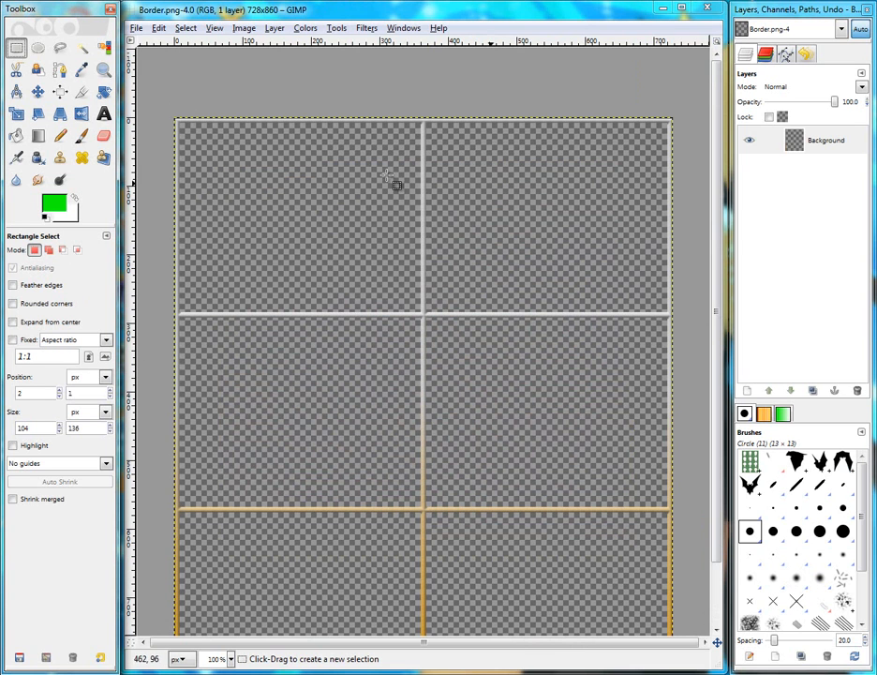
left_click(136, 28)
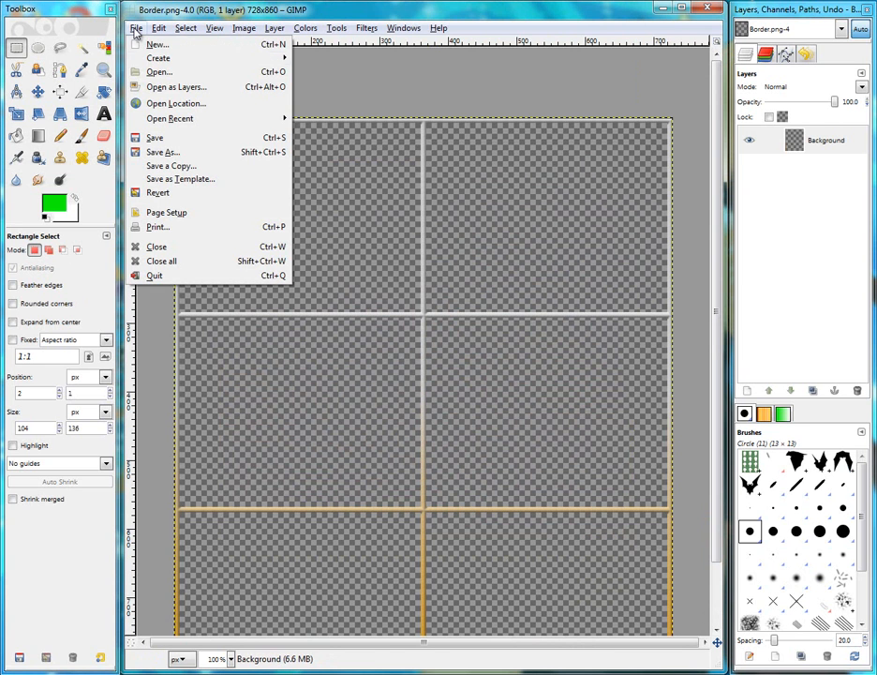
left_click(392, 10)
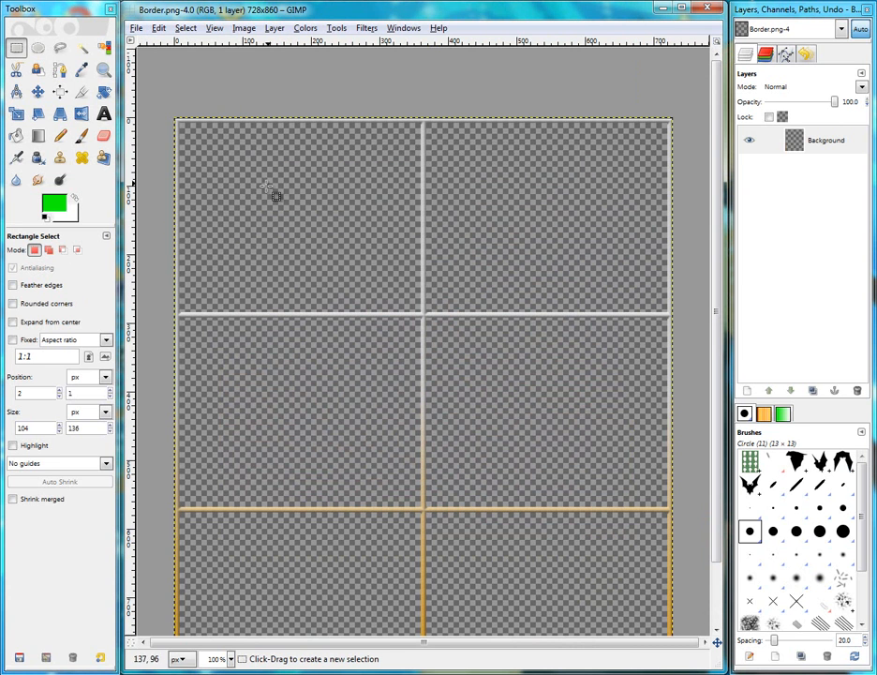
scroll(271, 272, "down", 2, "ctrl")
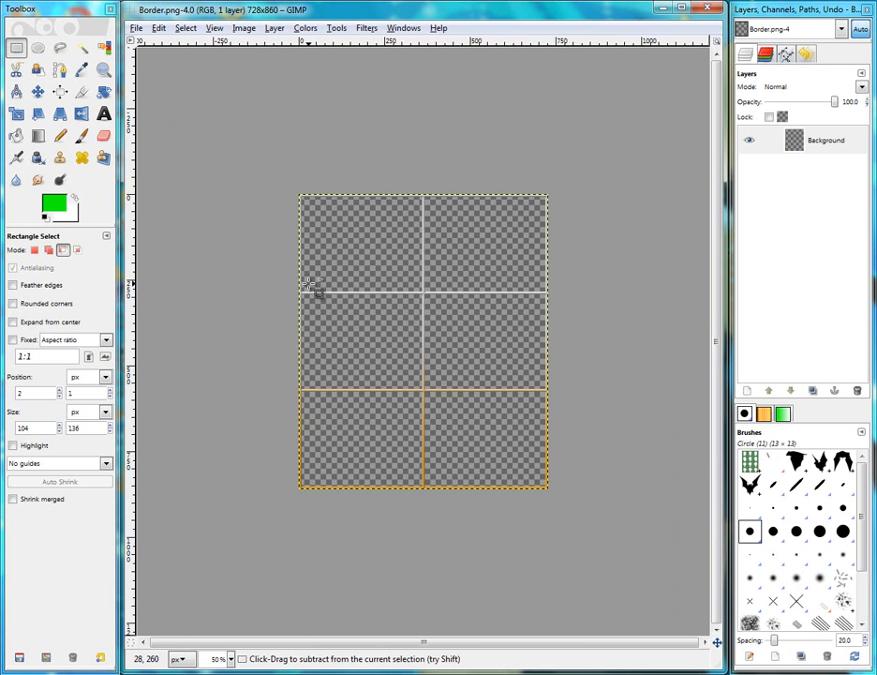
scroll(312, 286, "up", 2, "ctrl")
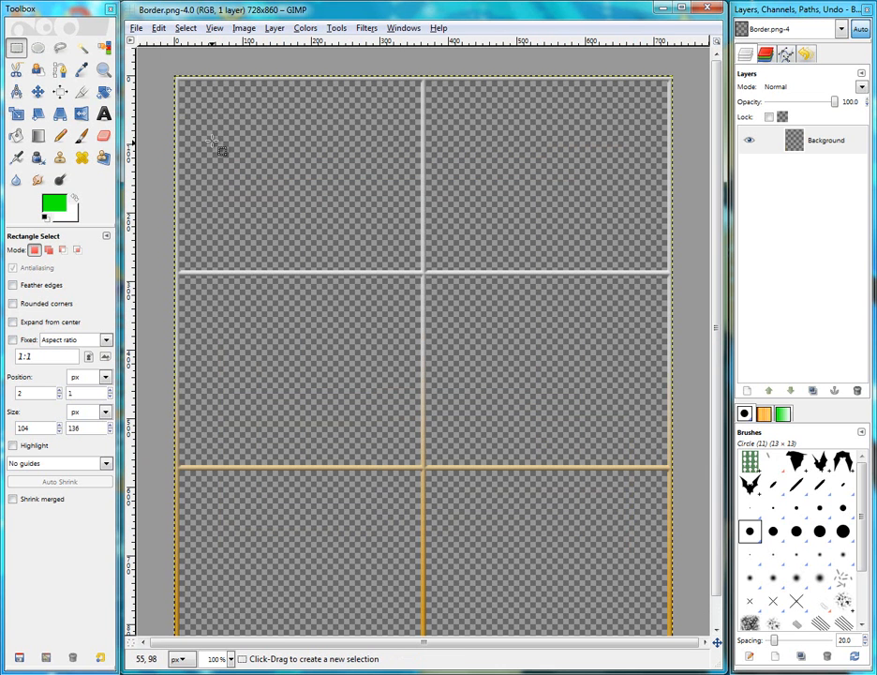
left_click_drag(182, 85, 421, 268)
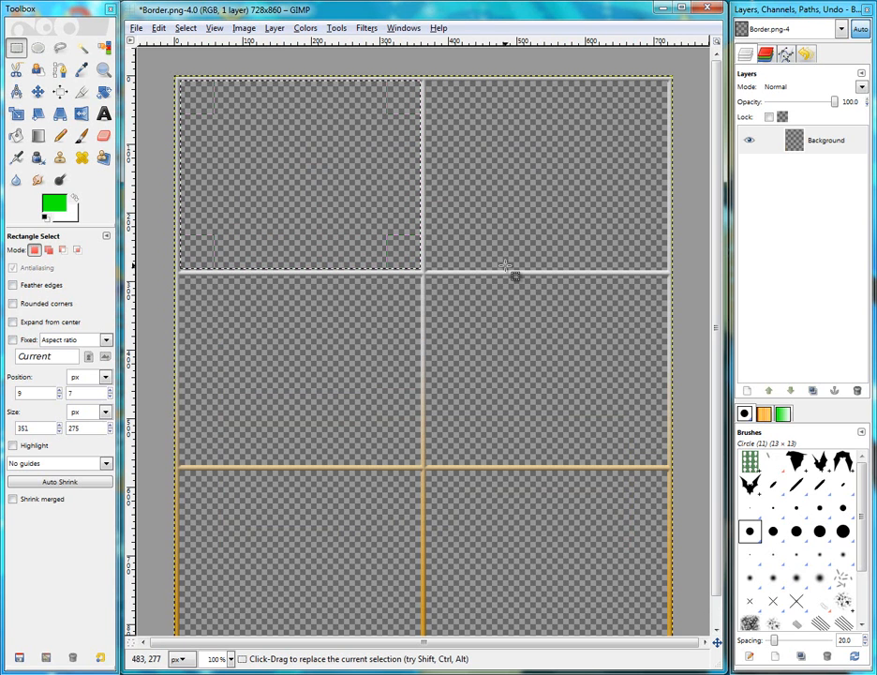
left_click(312, 223)
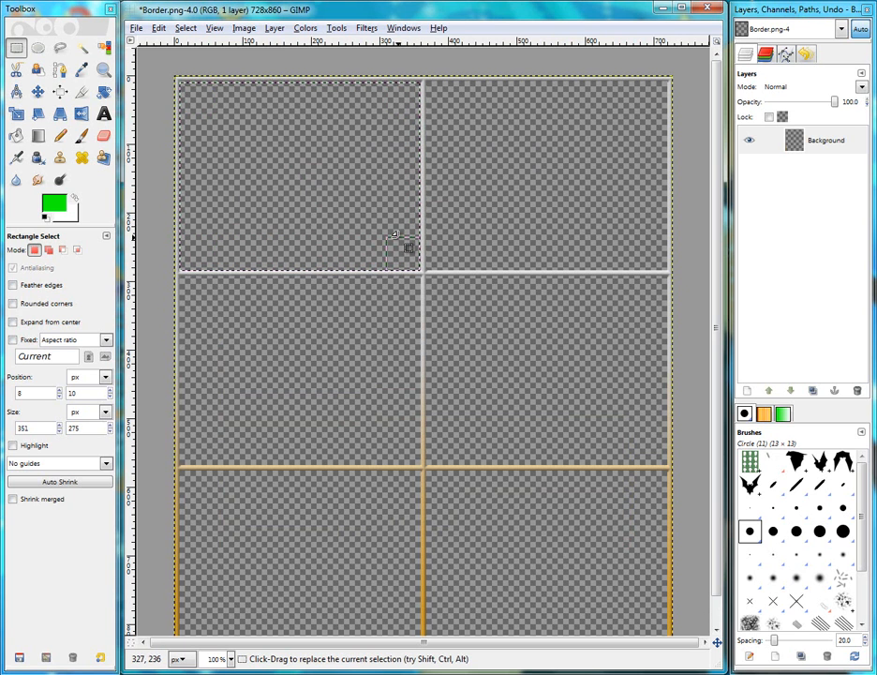
left_click_drag(323, 251, 325, 250)
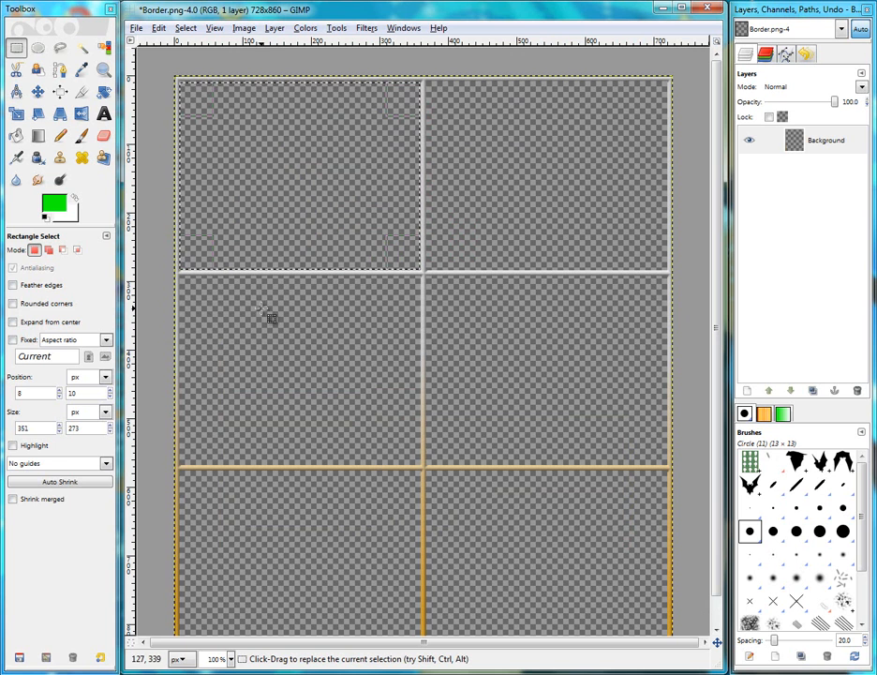
key("ctrl")
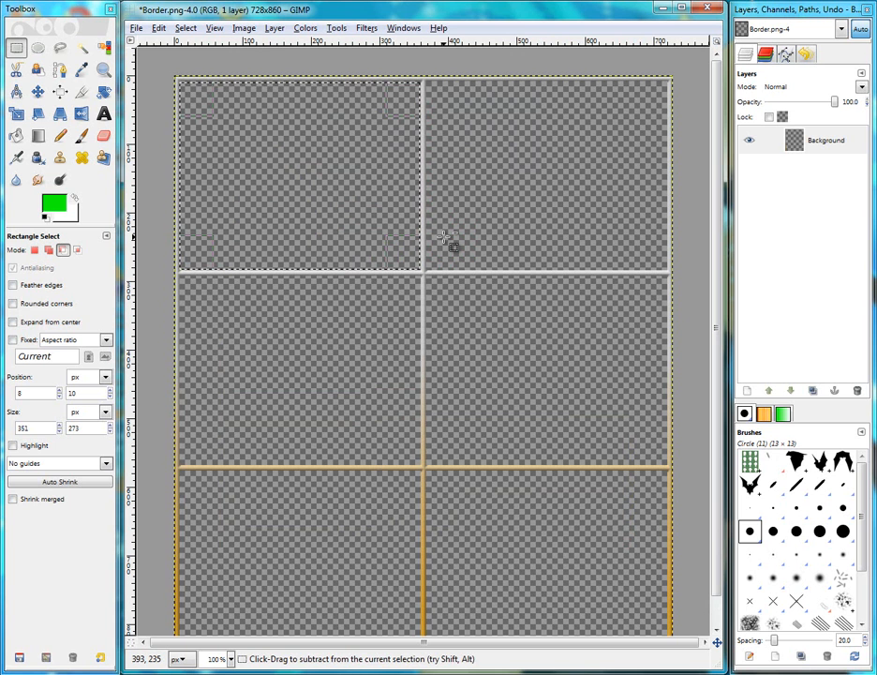
key("ctrl+i")
key("ctrl+x")
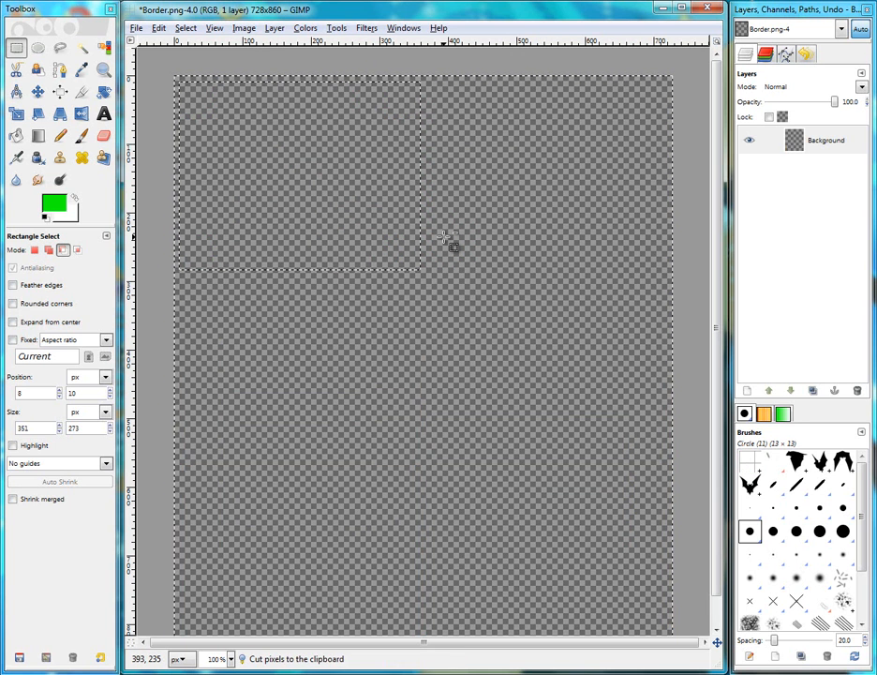
key("ctrl+v")
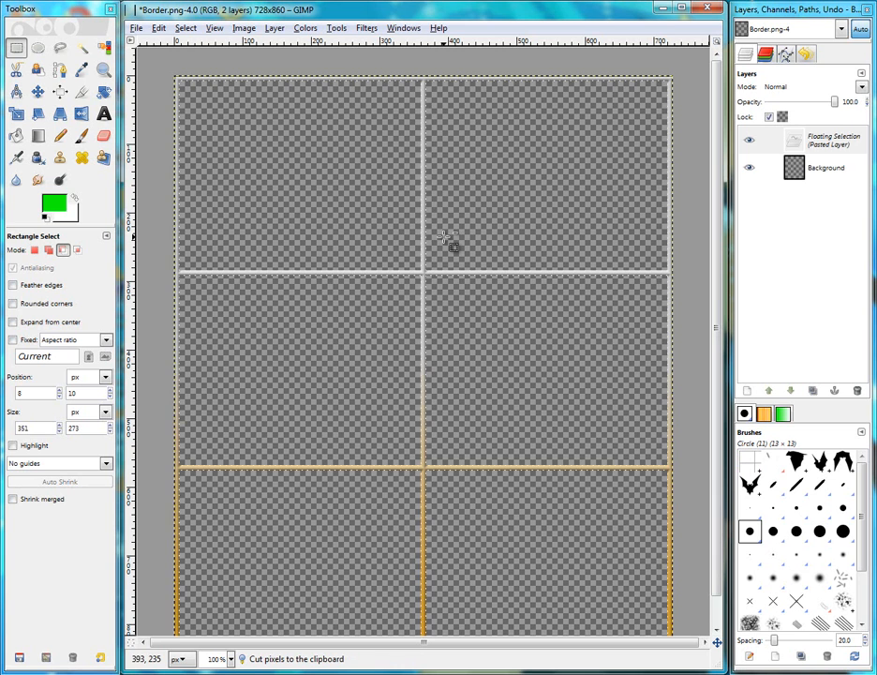
key("ctrl+z")
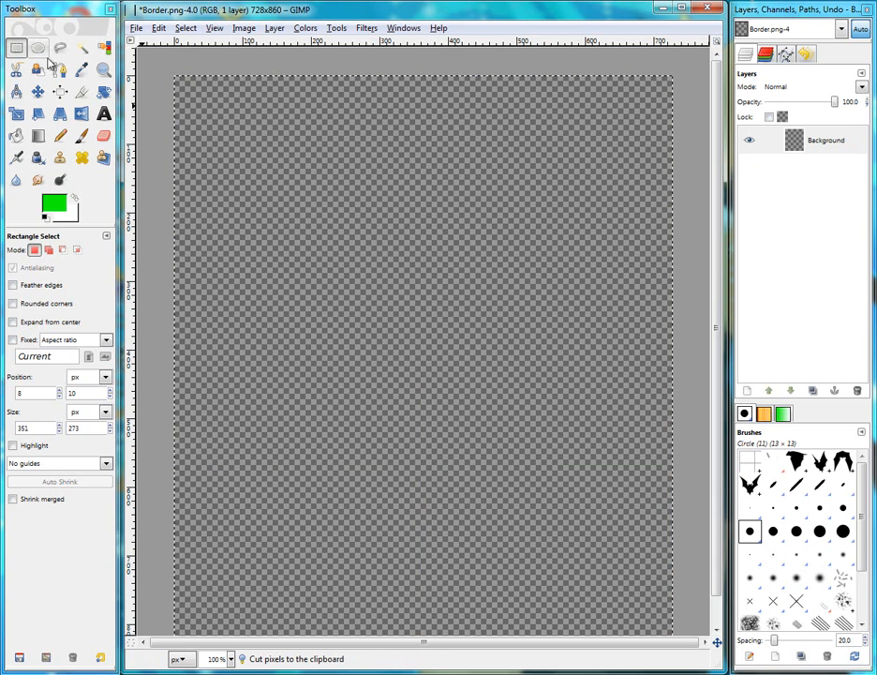
Select a rectangle about 339 × 286 pixels near the top-left and paint it solid green with the Paintbrush at scale 10
left_click(16, 52)
left_click_drag(181, 90, 413, 286)
left_click_drag(283, 213, 307, 227)
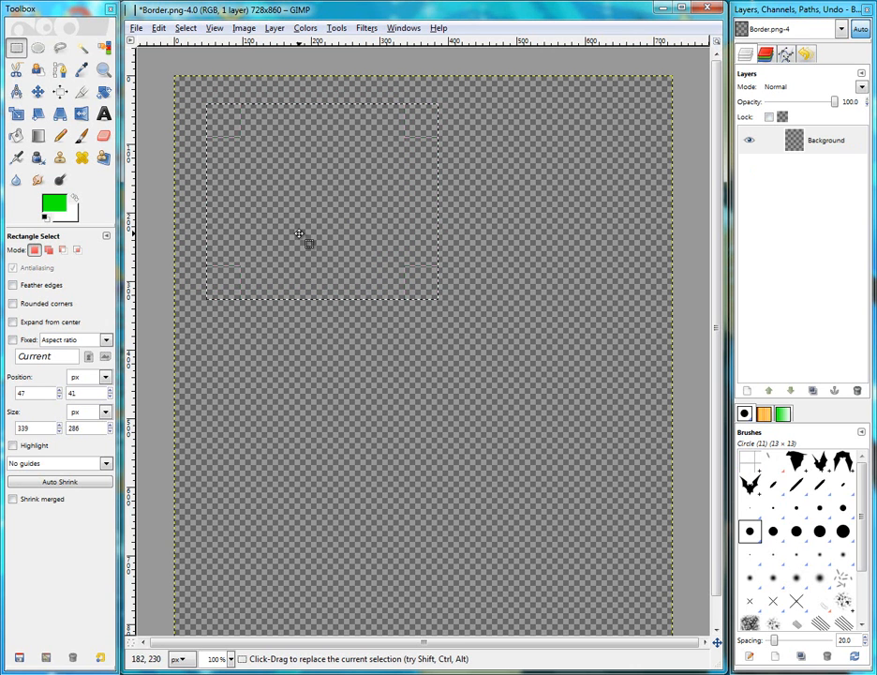
left_click(74, 198)
left_click(75, 199)
left_click(82, 136)
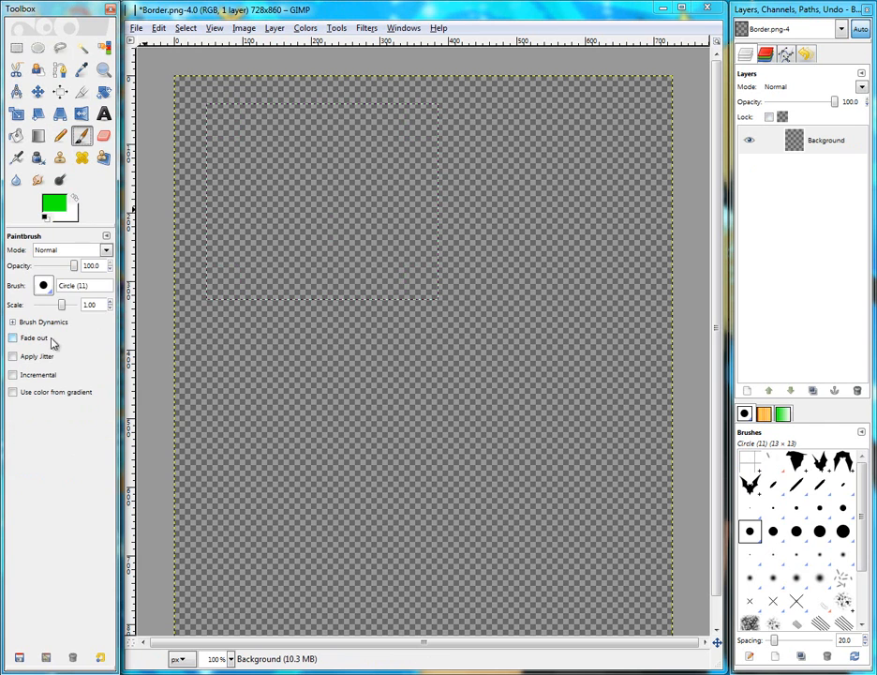
left_click_drag(59, 310, 94, 310)
mouse_move(421, 281)
left_mouse_down()
mouse_move(274, 295)
mouse_move(210, 268)
mouse_move(601, 205)
mouse_move(93, 107)
left_mouse_up()
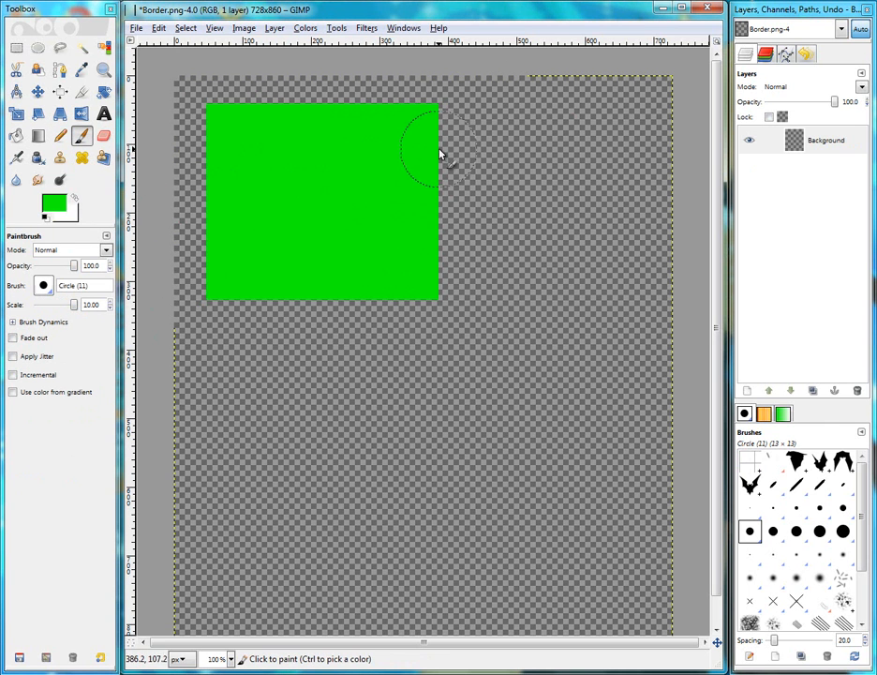
left_click_drag(460, 297, 131, 302)
Select the whole image and autocrop the layer down to the green panel
key("ctrl+a")
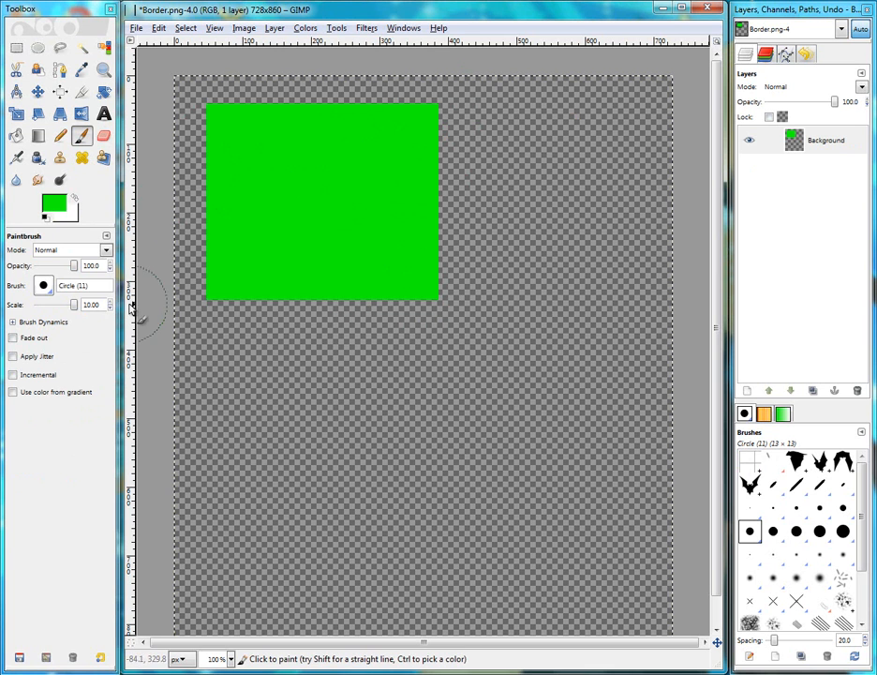
left_click(828, 143)
left_click(275, 27)
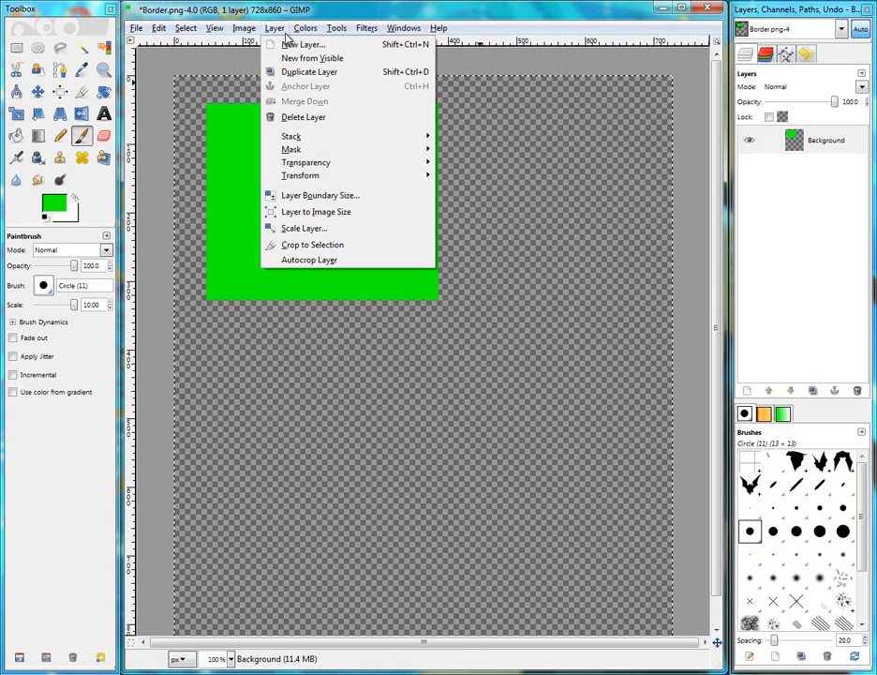
left_click(320, 262)
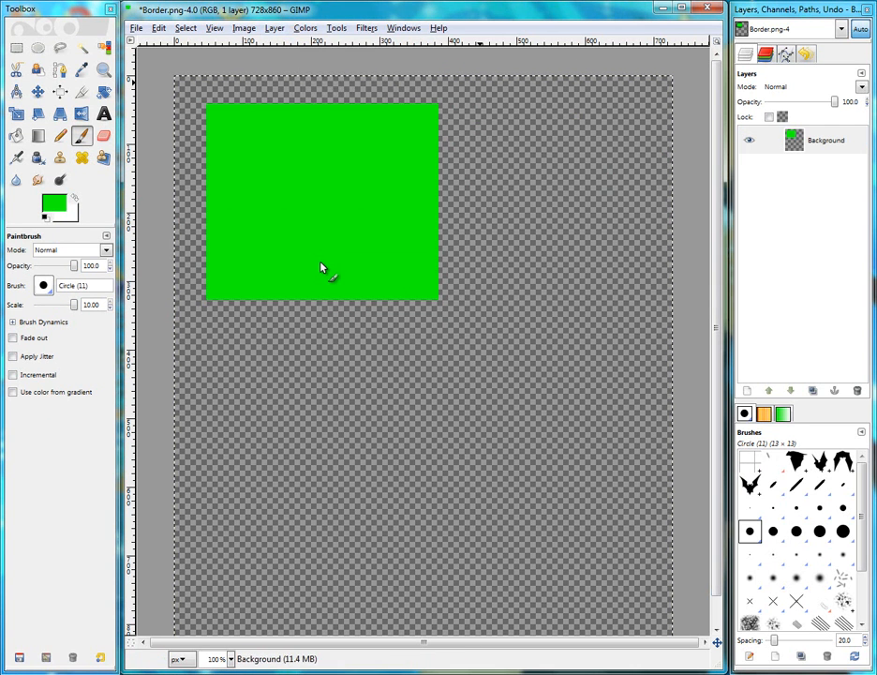
Duplicate the panel layer and use the Alignment tool to place one panel in the top-left corner and the other in the top-right corner
left_click(811, 392)
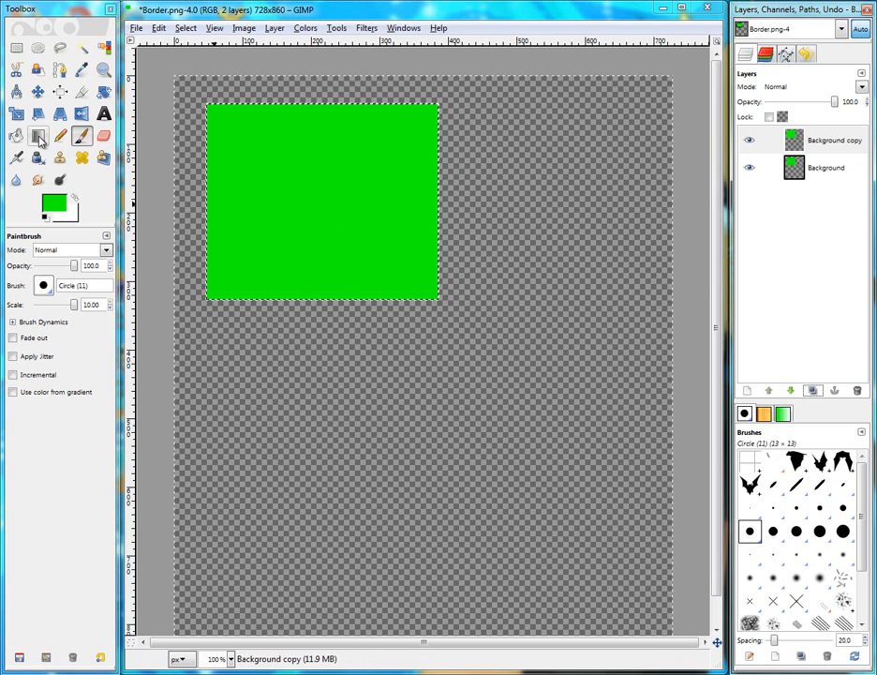
left_click(59, 91)
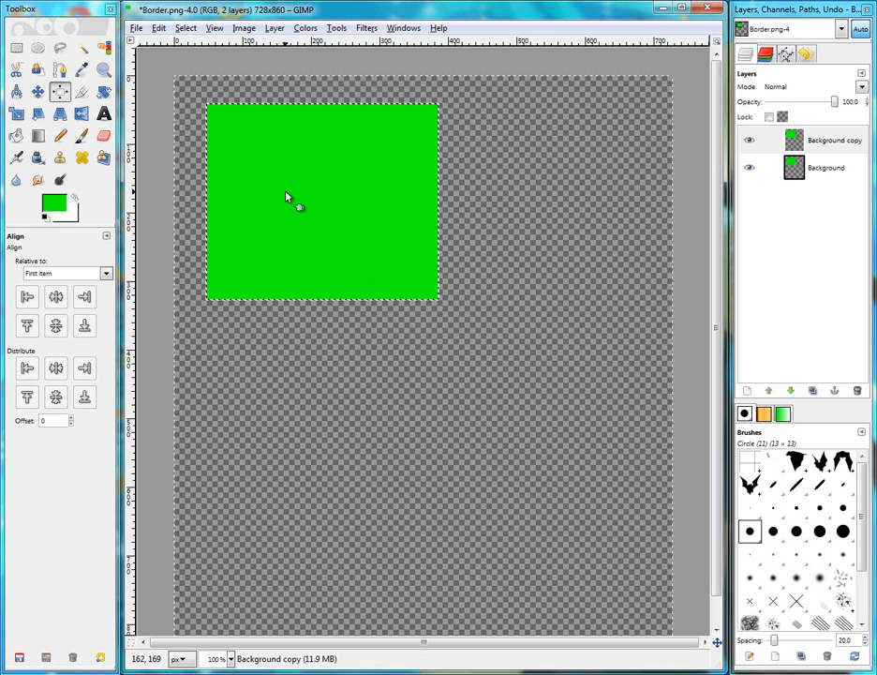
left_click(289, 199)
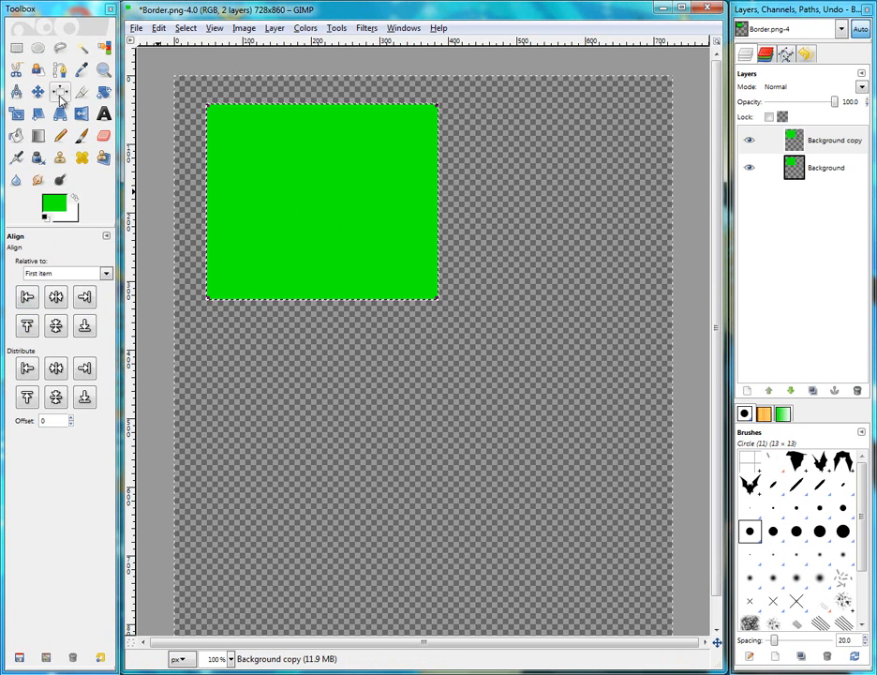
left_click(27, 325)
left_click(28, 297)
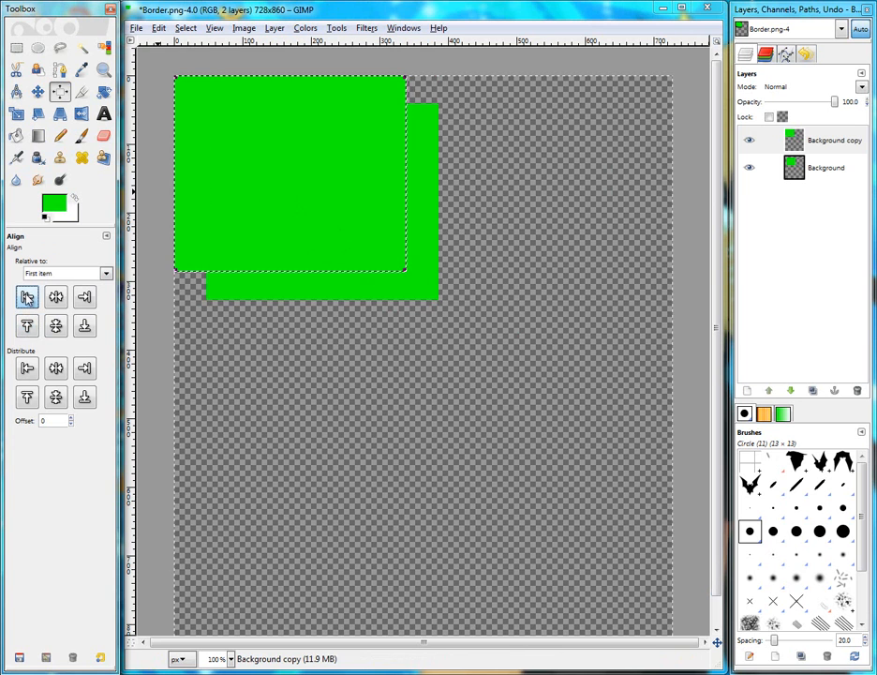
left_click(434, 229)
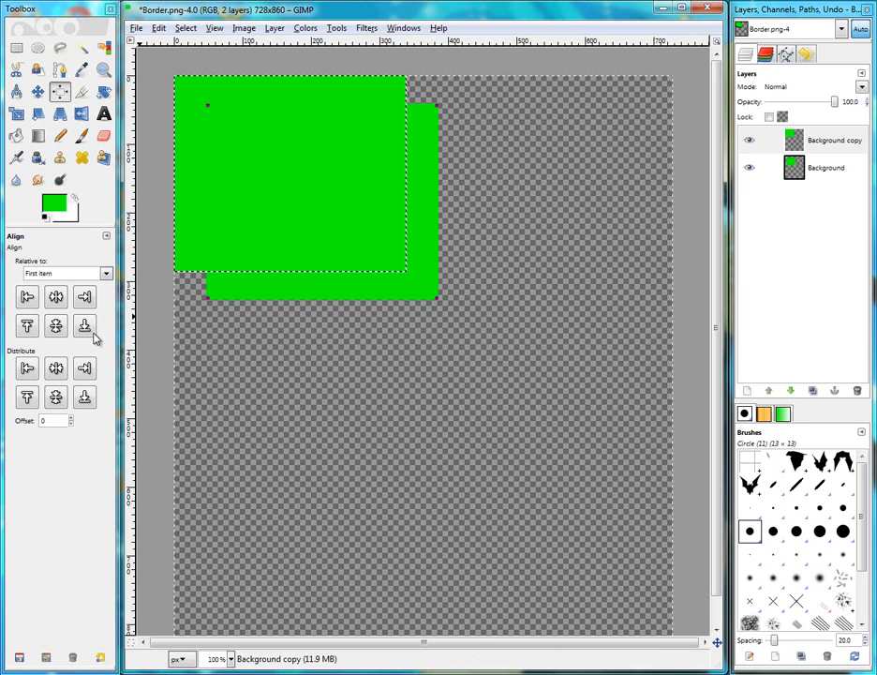
left_click(85, 297)
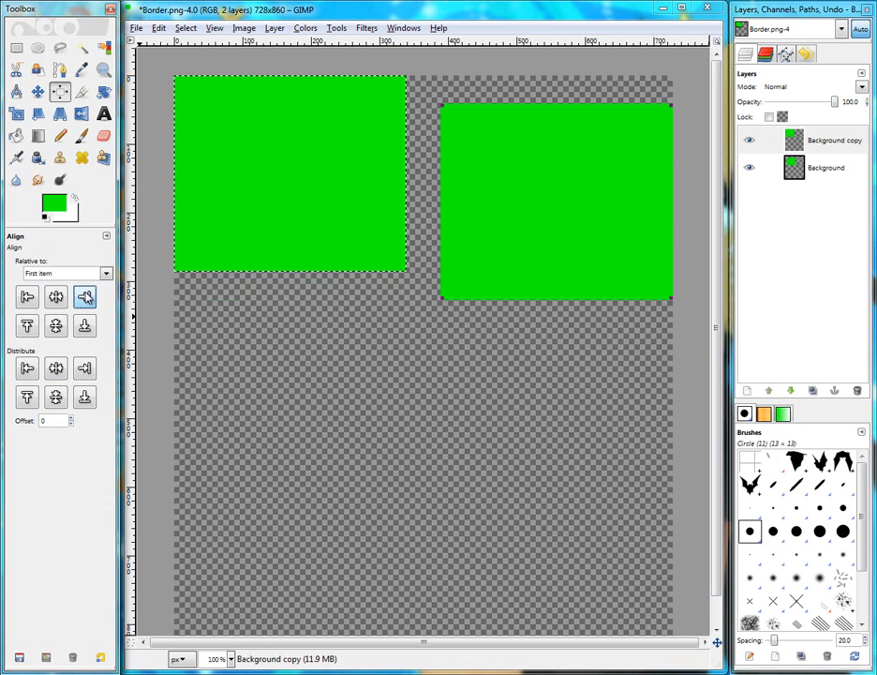
left_click(28, 325)
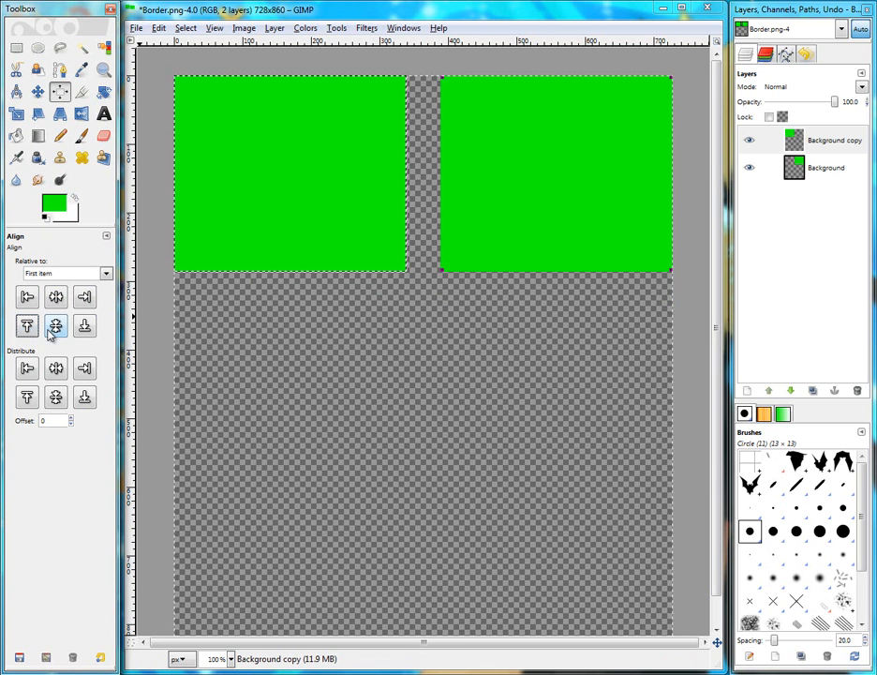
Move the left panel rightward toward the right panel with the Move tool
left_click(37, 91)
scroll(477, 193, "up", 2)
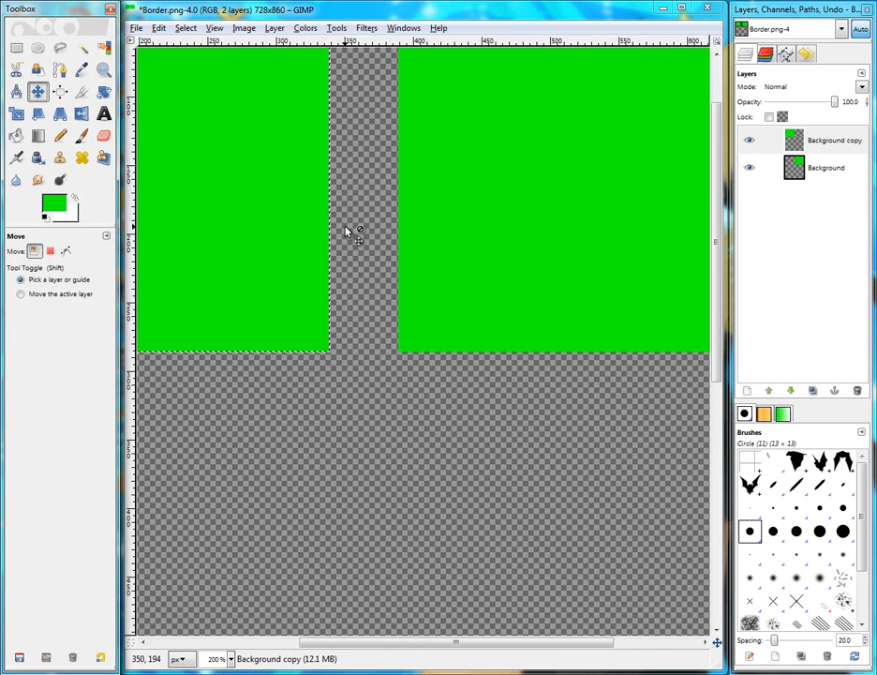
scroll(346, 232, "up", 2)
scroll(346, 232, "down", 5)
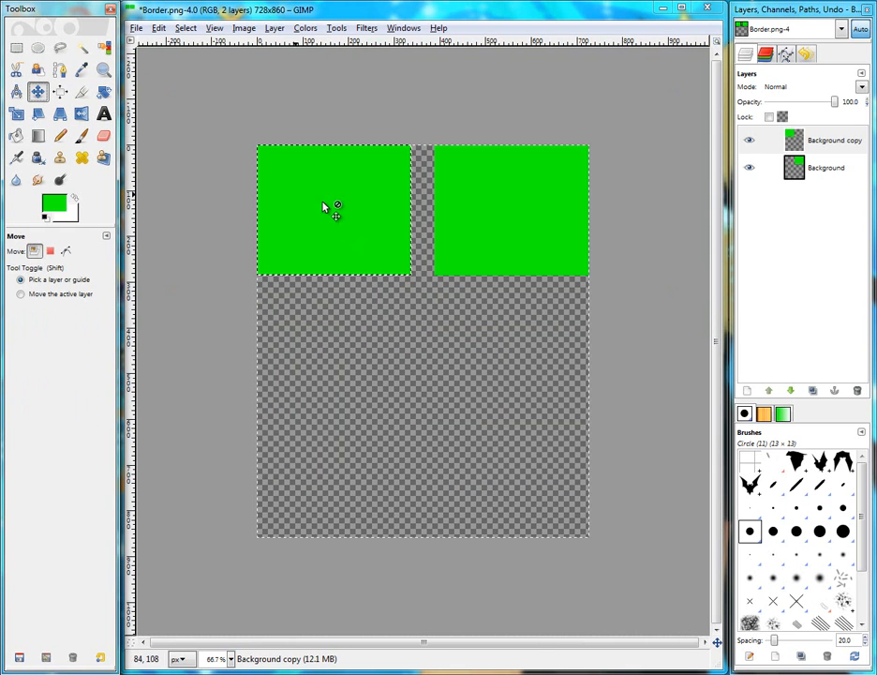
scroll(419, 227, "up", 3)
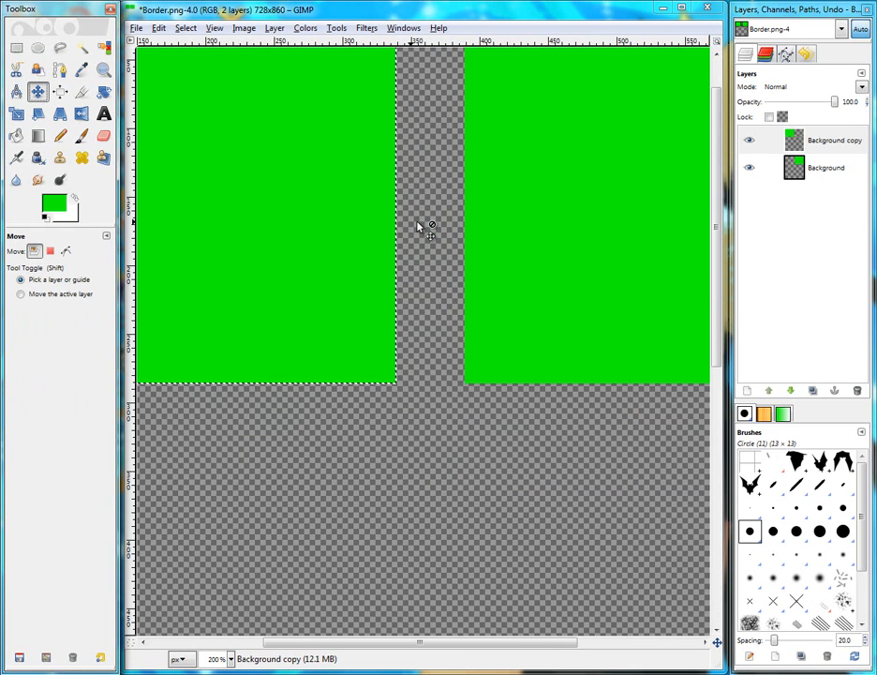
left_click_drag(370, 229, 400, 231)
scroll(403, 232, "up", 1)
scroll(405, 234, "down", 3)
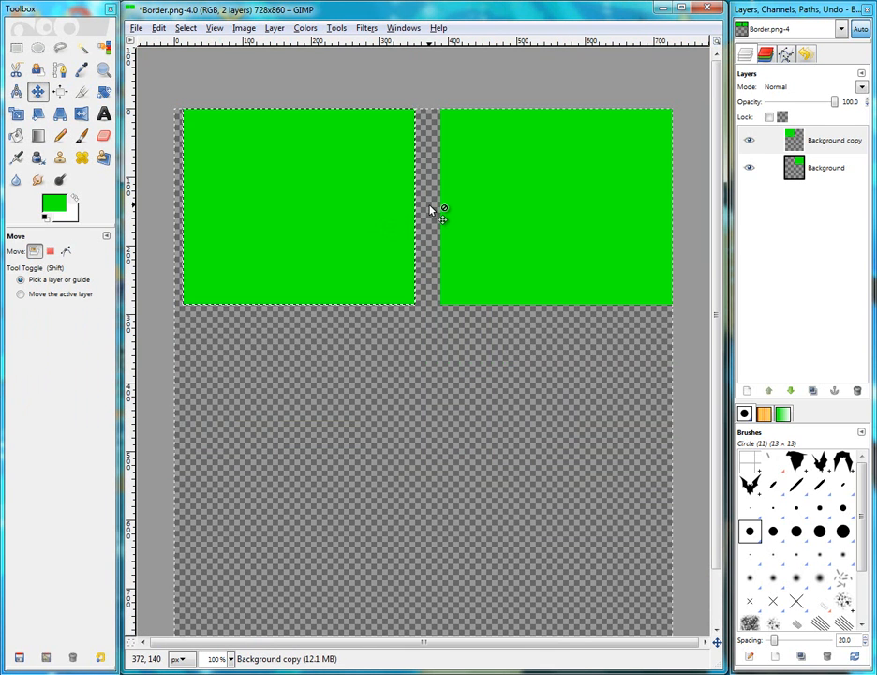
key("Right")
key("Right")
key("Right")
key("Right")
key("Right")
key("Right")
key("Right")
key("Right")
key("Right")
key("Right")
key("Right")
key("Right")
key("Right")
key("Right")
key("Right")
key("Right")
key("Right")
key("Right")
key("Right")
key("Right")
key("Right")
key("Right")
key("Right")
key("Right")
key("Right")
key("Right")
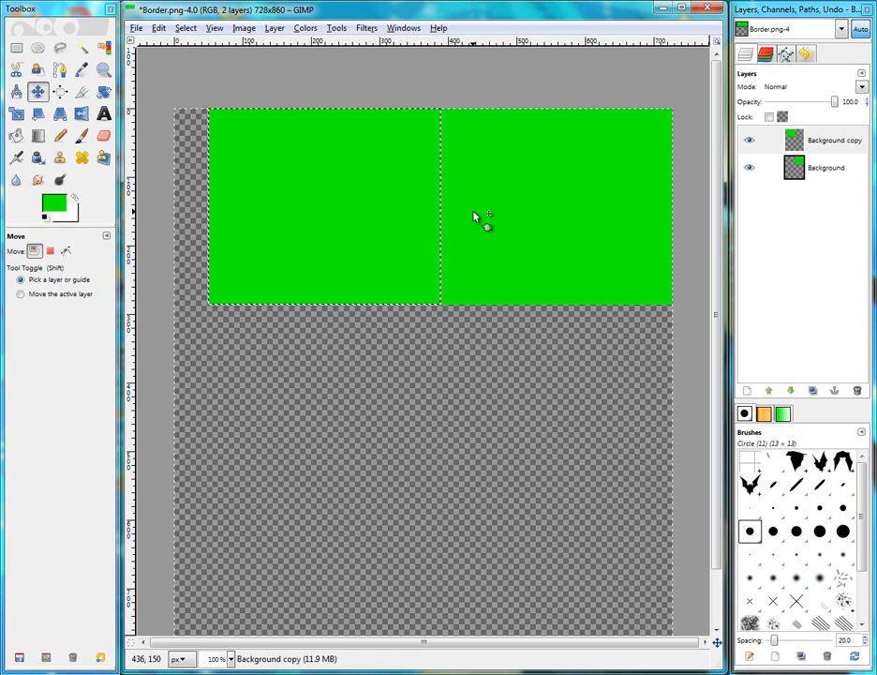
Nudge the left panel back a few pixels to leave a thin gap between the two top panels
scroll(437, 258, "up", 5)
key("Left")
key("Right")
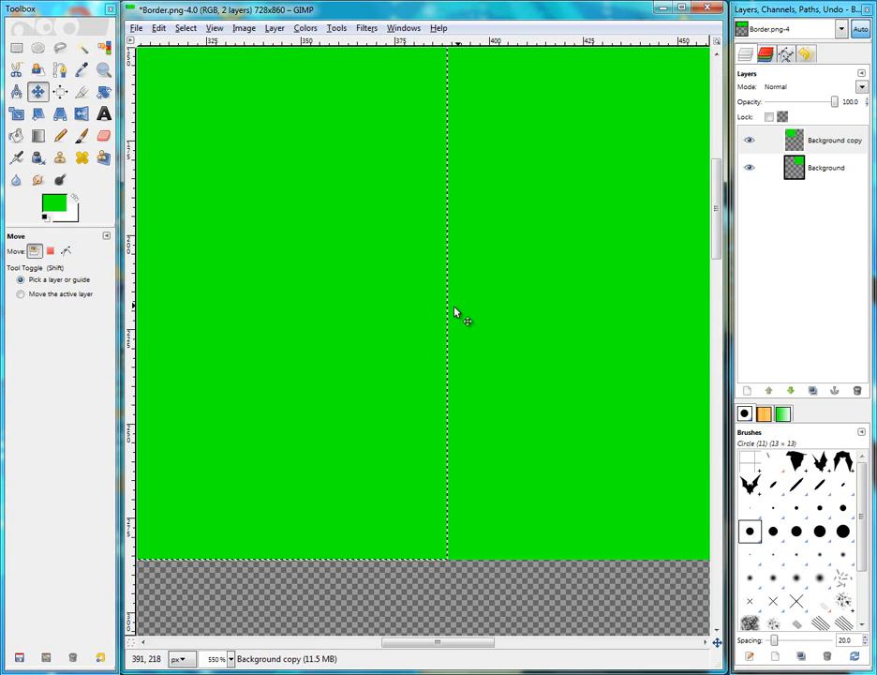
scroll(450, 322, "up", 2)
key("Left")
key("Left")
key("Left")
key("Left")
key("Left")
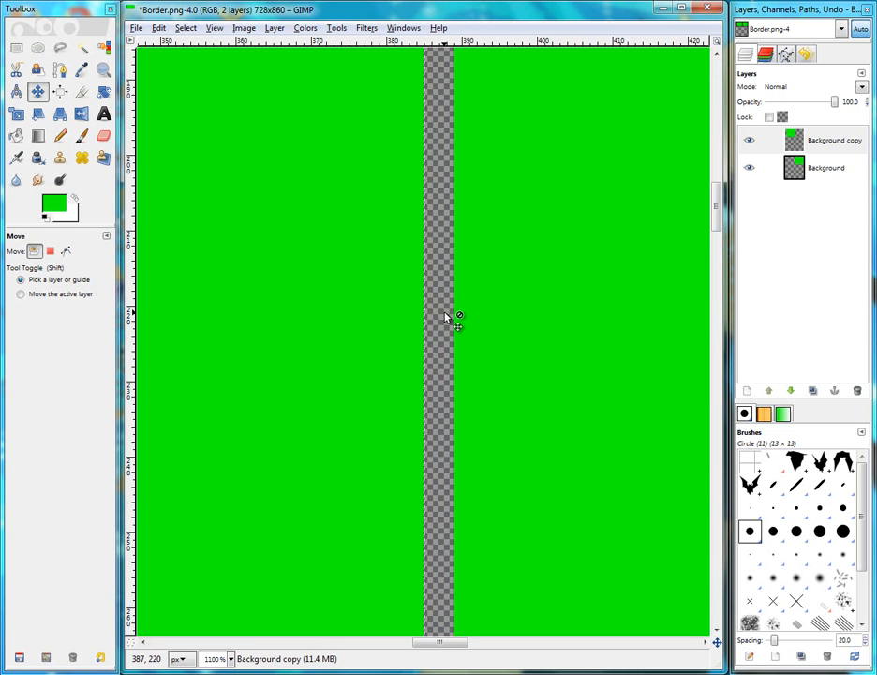
scroll(446, 315, "down", 7)
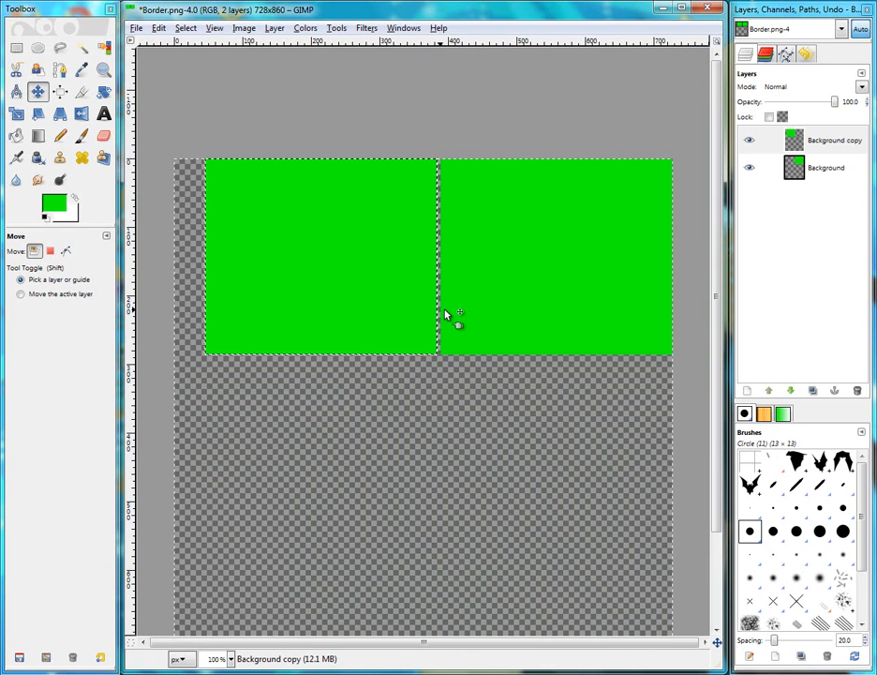
scroll(446, 315, "up", 6)
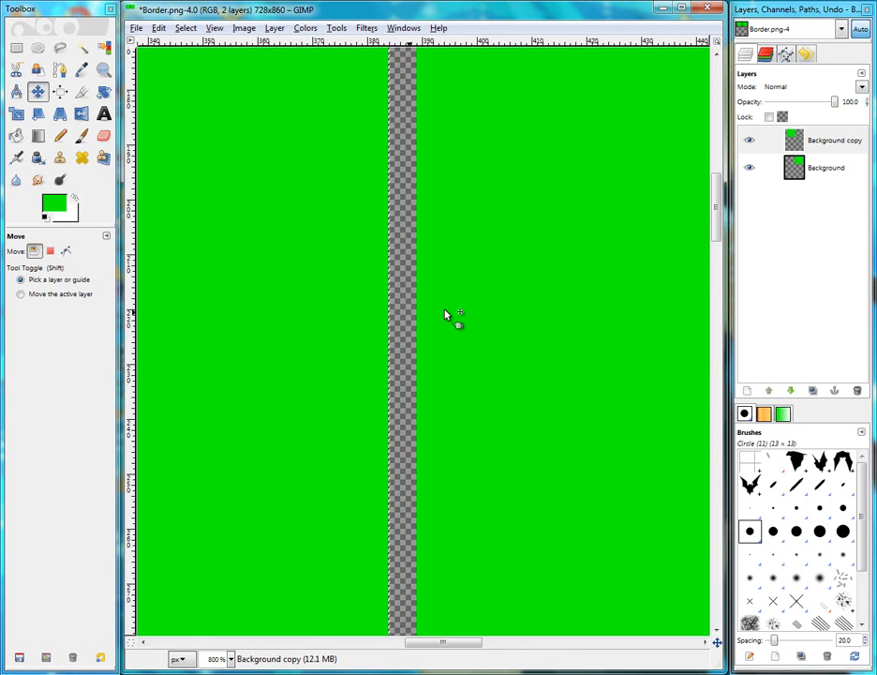
key("Left")
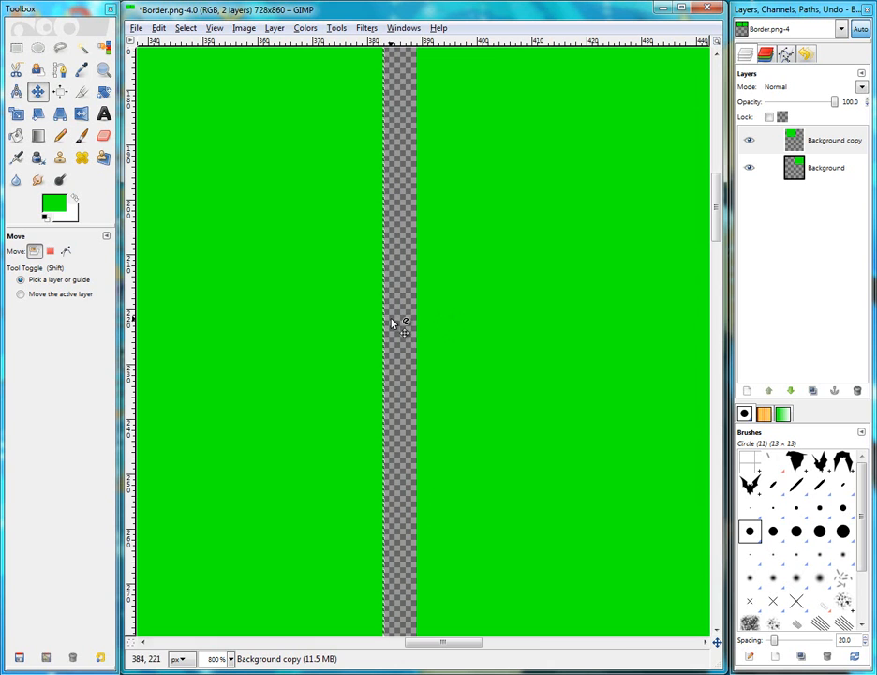
scroll(394, 324, "down", 4)
scroll(393, 325, "down", 2)
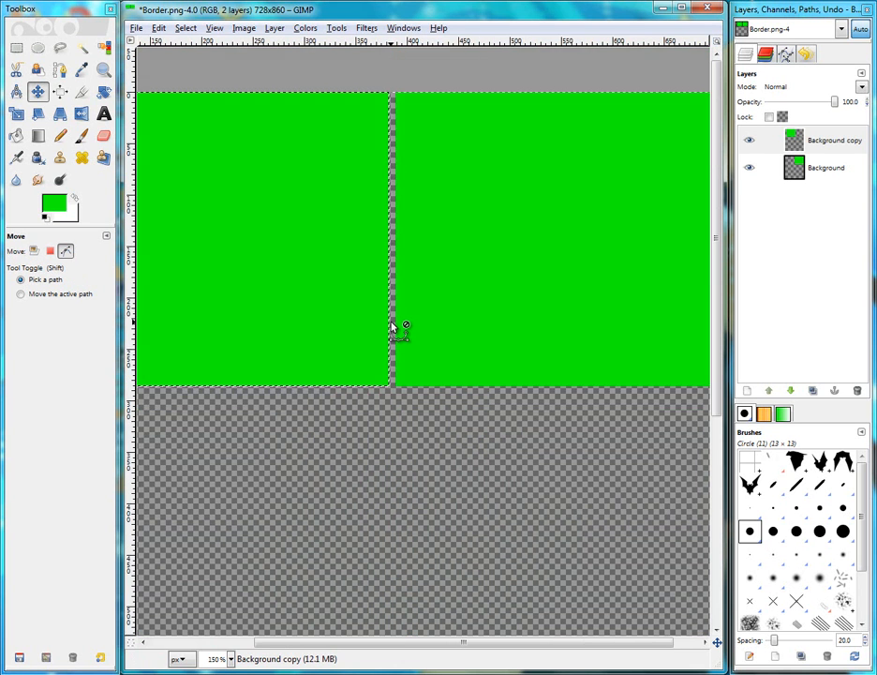
Merge the two top panel layers into a single layer
left_click(831, 175)
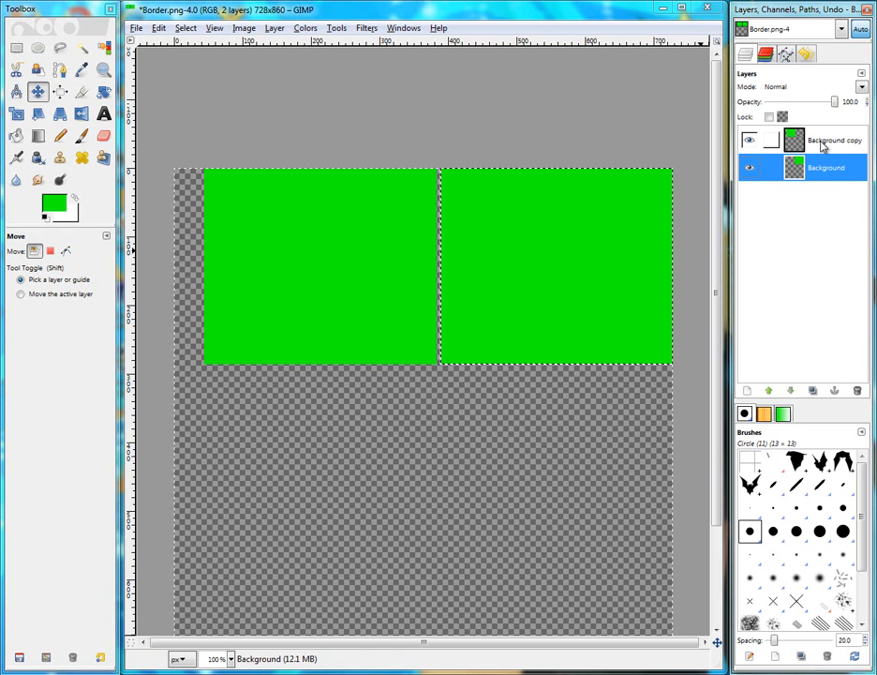
left_click(832, 140)
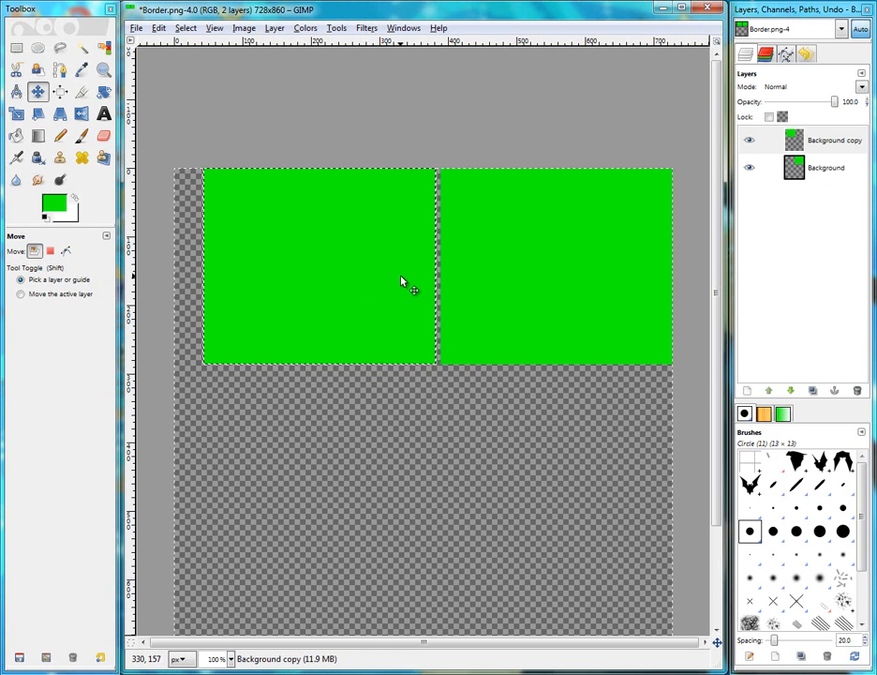
left_click(812, 143)
right_click(813, 143)
left_click(705, 227)
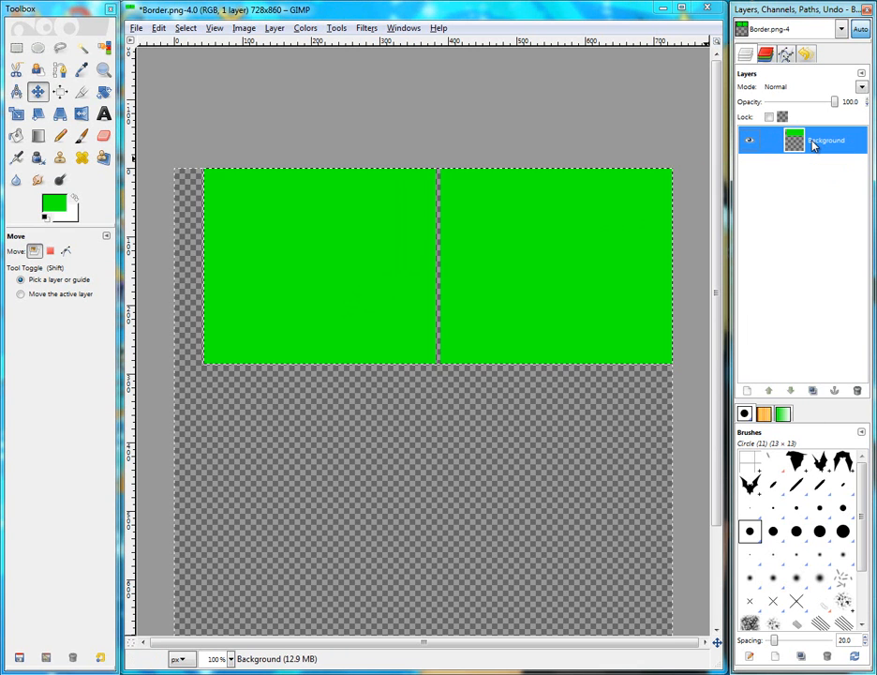
Duplicate the top panel row and move the copy down to form a second row with a thin gap
left_click(812, 390)
left_click_drag(356, 319, 352, 449)
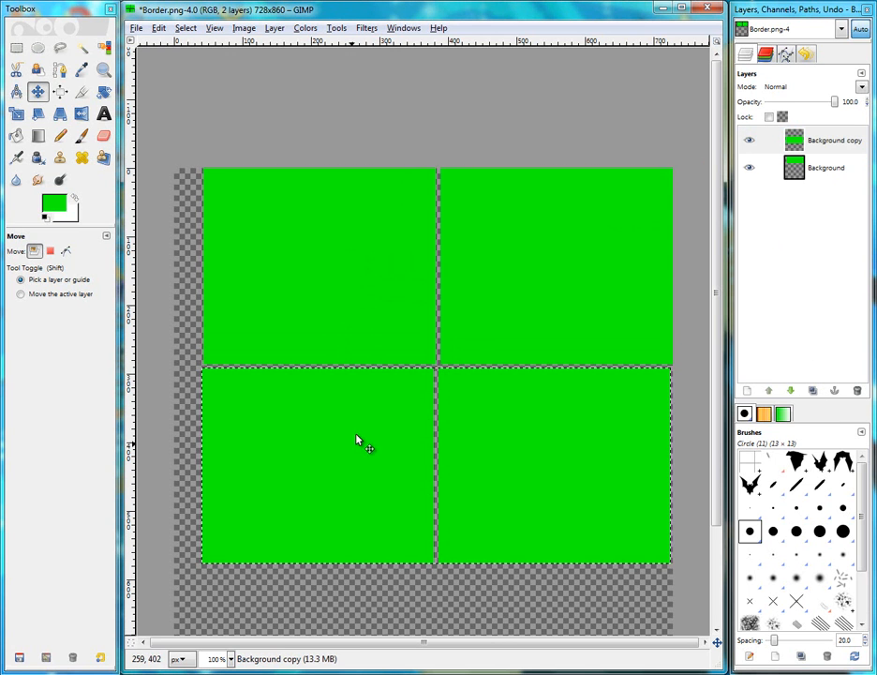
key("2")
left_click_drag(415, 397, 422, 398)
key("3")
key("Up")
key("Up")
key("Up")
key("Up")
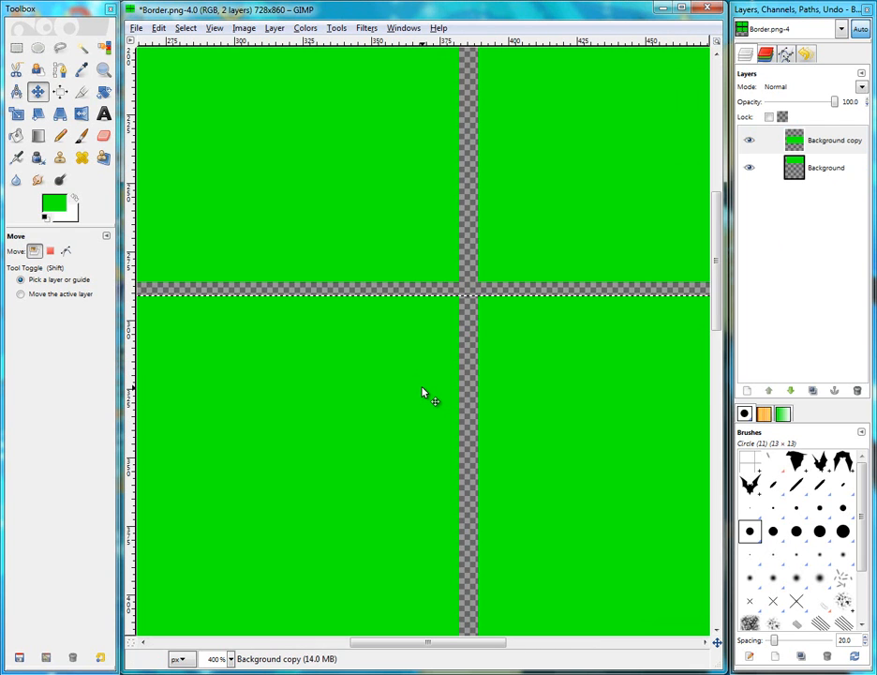
key("Down")
key("Down")
key("Down")
key("Down")
key("Down")
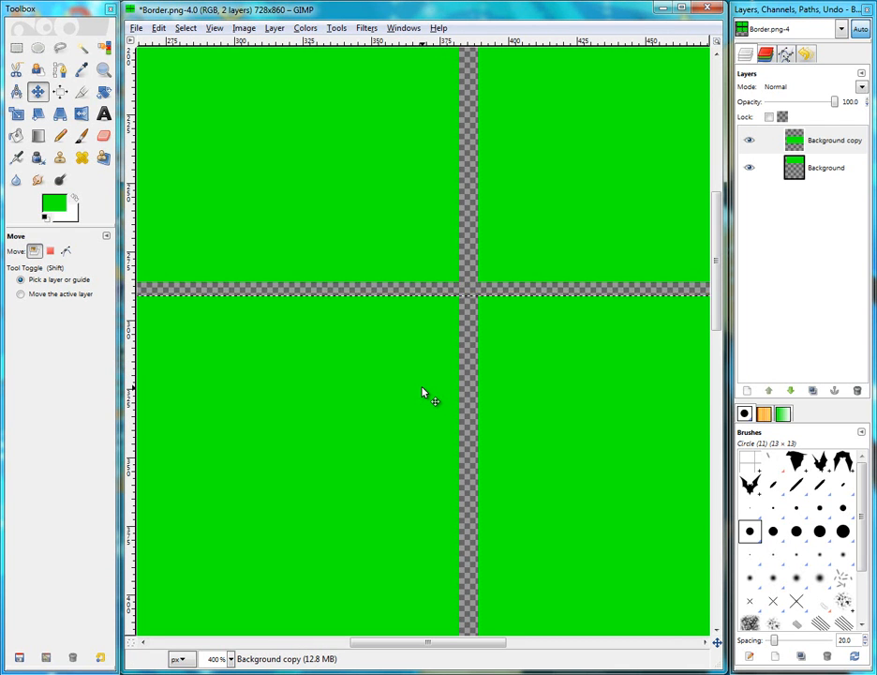
Duplicate the panel row again and move the new copy down to form a third row beneath the second
mouse_move(810, 169)
left_mouse_down()
mouse_move(819, 192)
mouse_move(828, 177)
mouse_move(825, 185)
mouse_move(819, 124)
mouse_move(820, 164)
mouse_move(809, 185)
left_mouse_up()
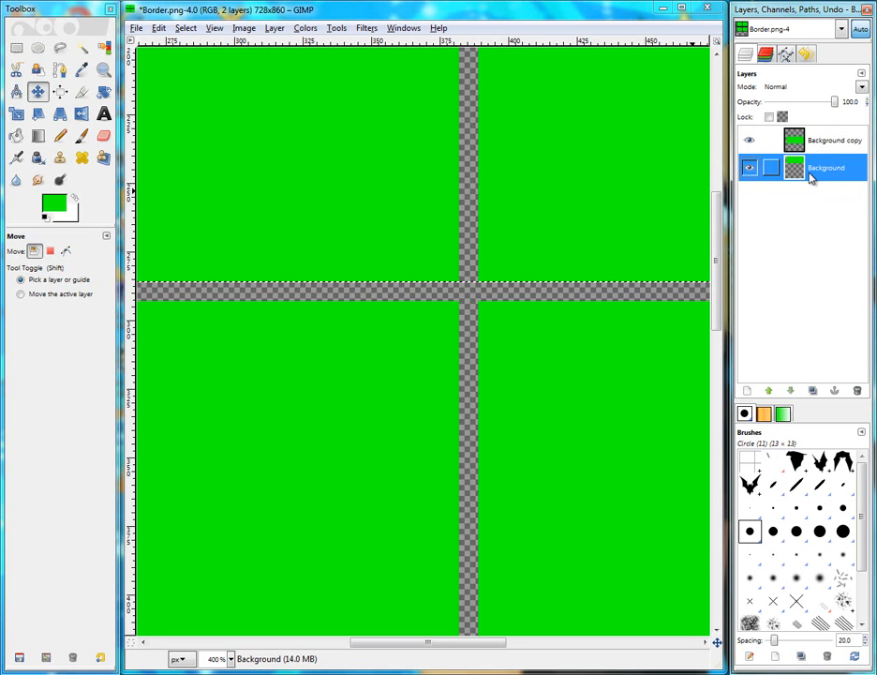
left_click(811, 141)
left_click(812, 390)
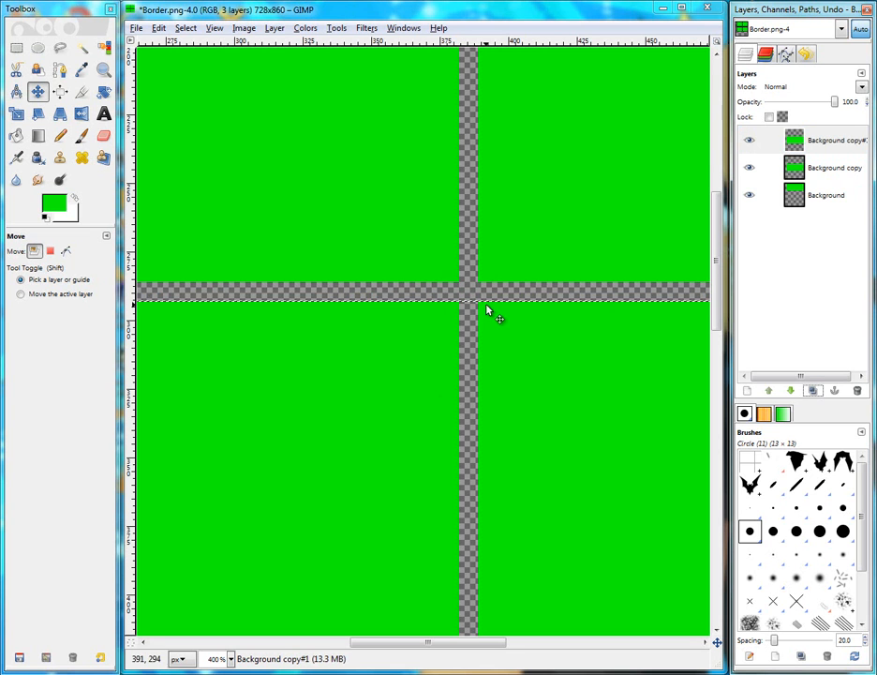
left_click_drag(320, 364, 389, 577)
scroll(387, 425, "down", 4)
left_click_drag(403, 337, 405, 562)
left_click_drag(436, 325, 424, 292)
key("Down")
key("Down")
key("Down")
key("Down")
key("Down")
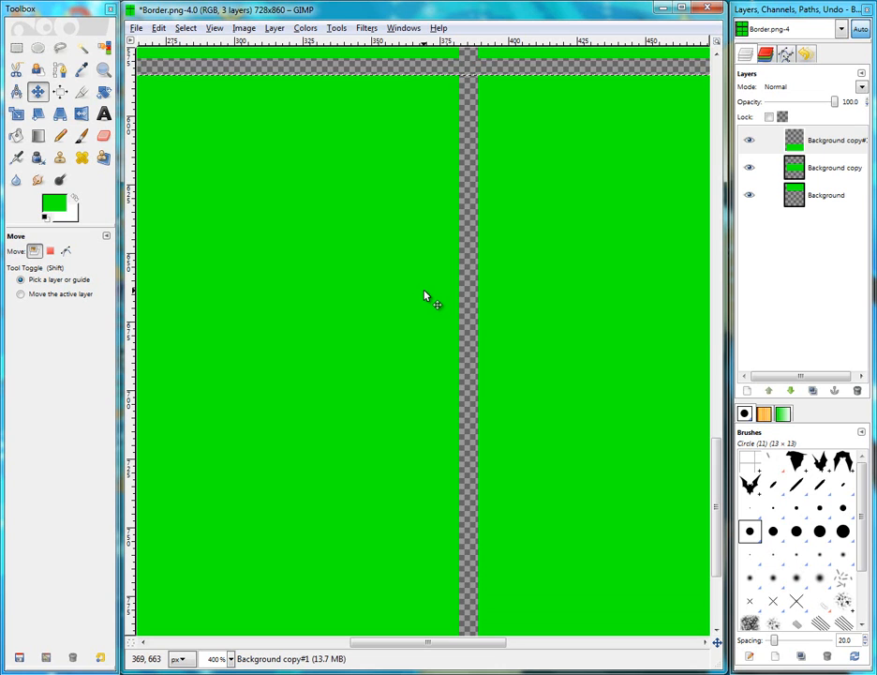
Merge all visible layers into one and fit the image in the window
left_click(818, 141)
key("ctrl+m")
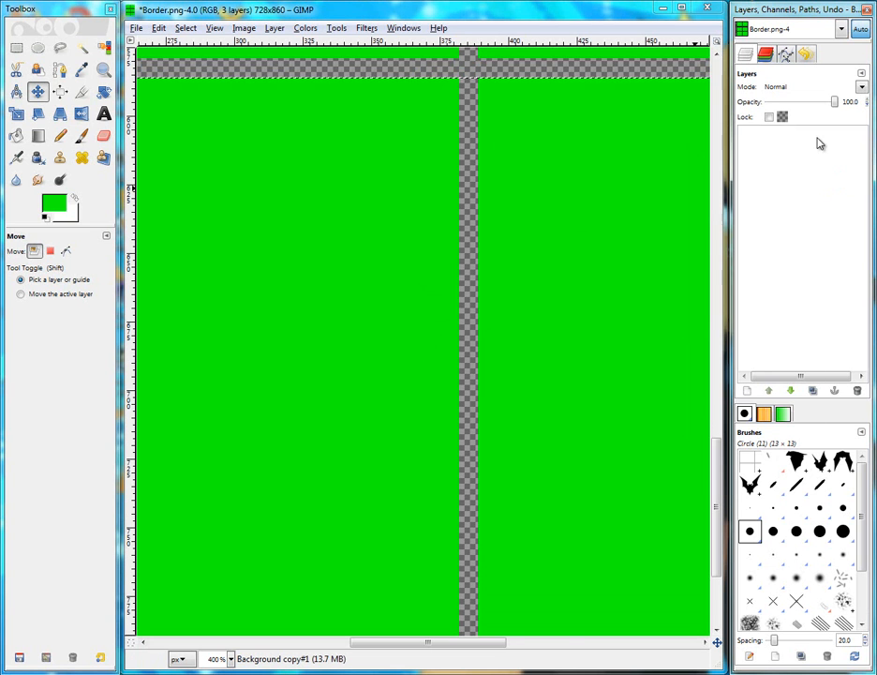
key("ctrl+shift+j")
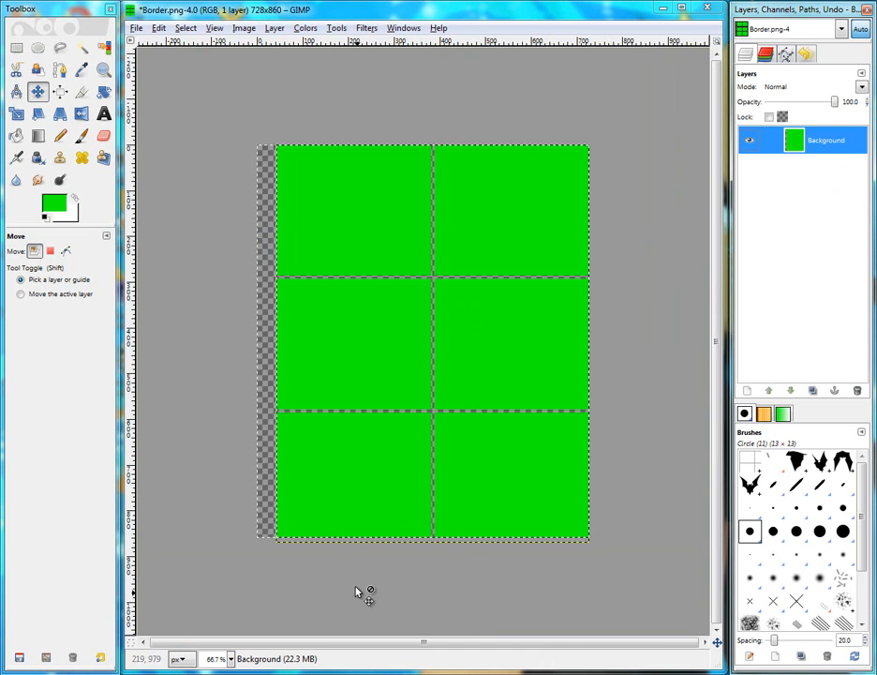
Enlarge the canvas to 774 x 914 pixels with the panel grid centered
scroll(339, 538, "up", 4)
scroll(356, 370, "down", 6)
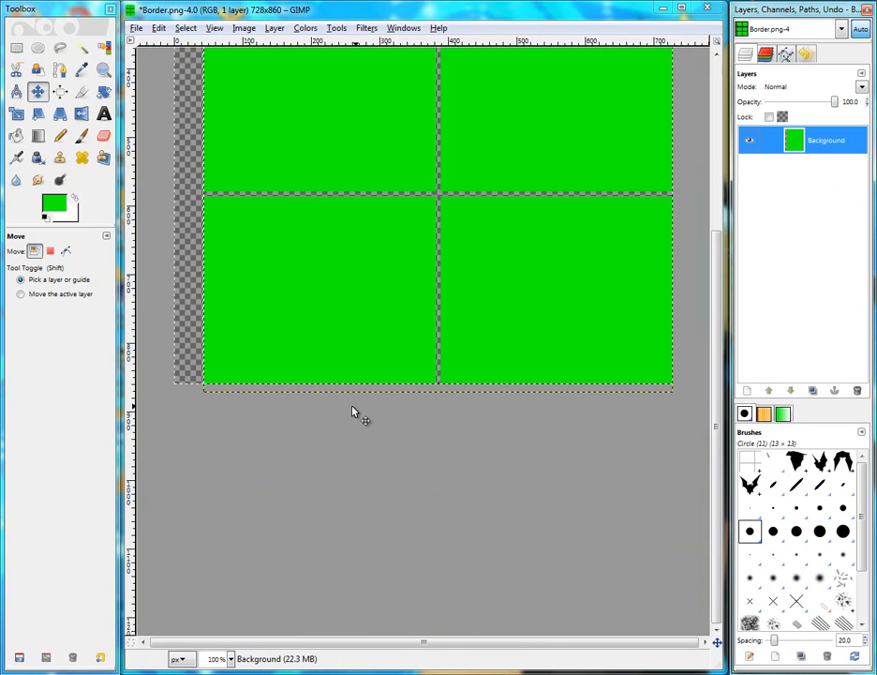
left_click(245, 28)
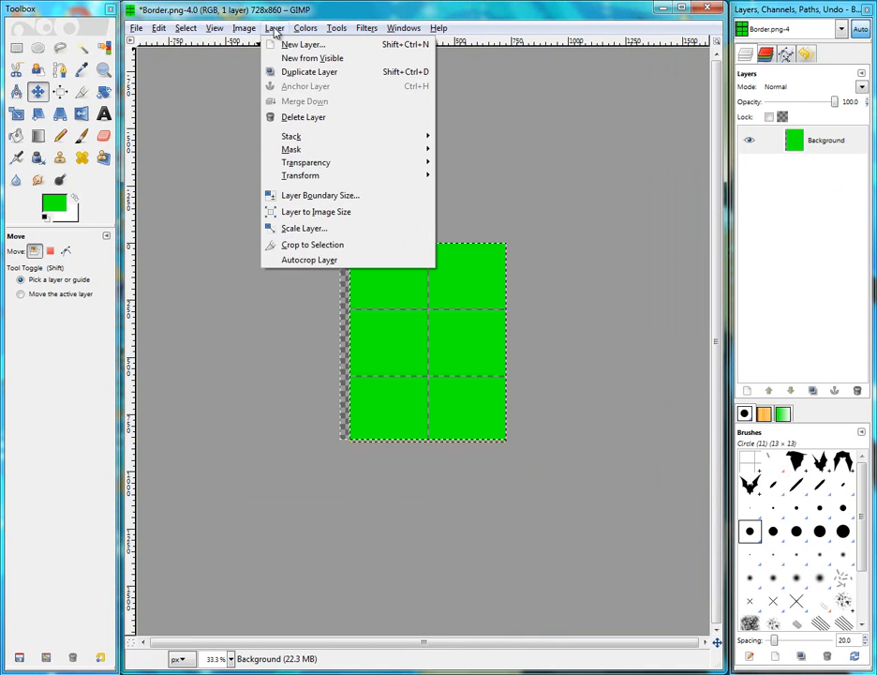
left_click(271, 91)
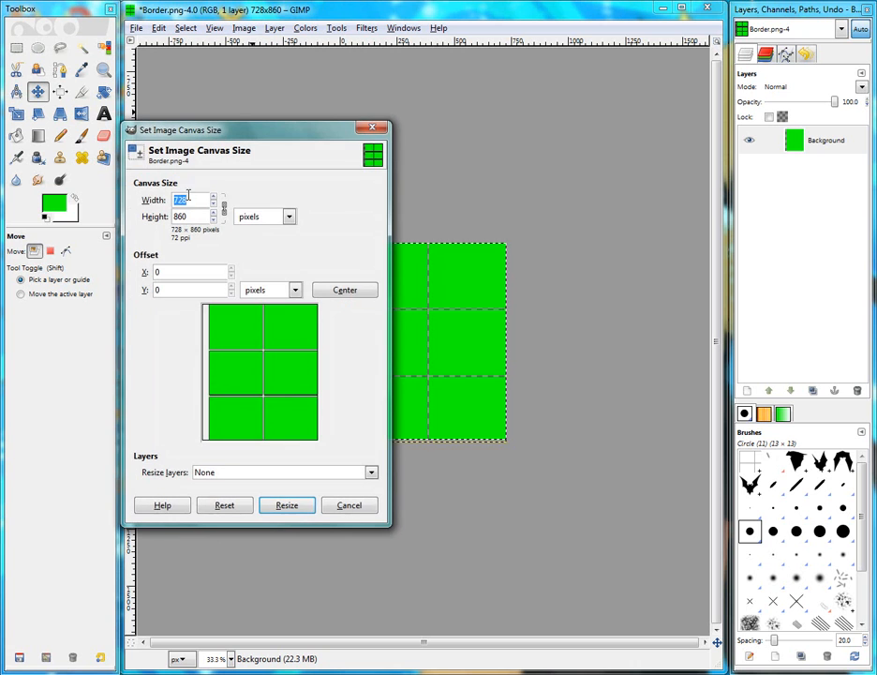
scroll(192, 202, "up", 20)
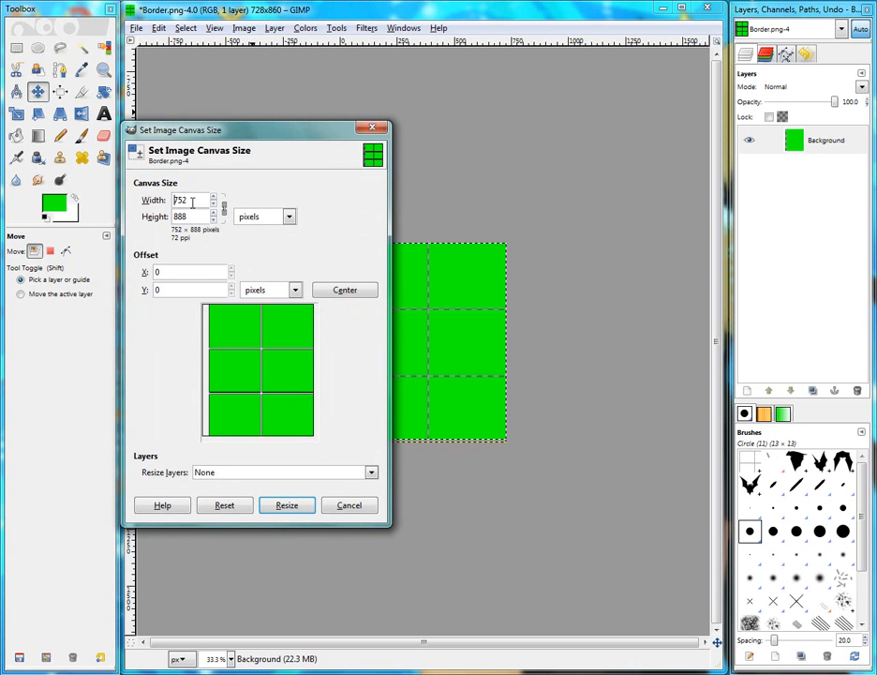
left_click(339, 291)
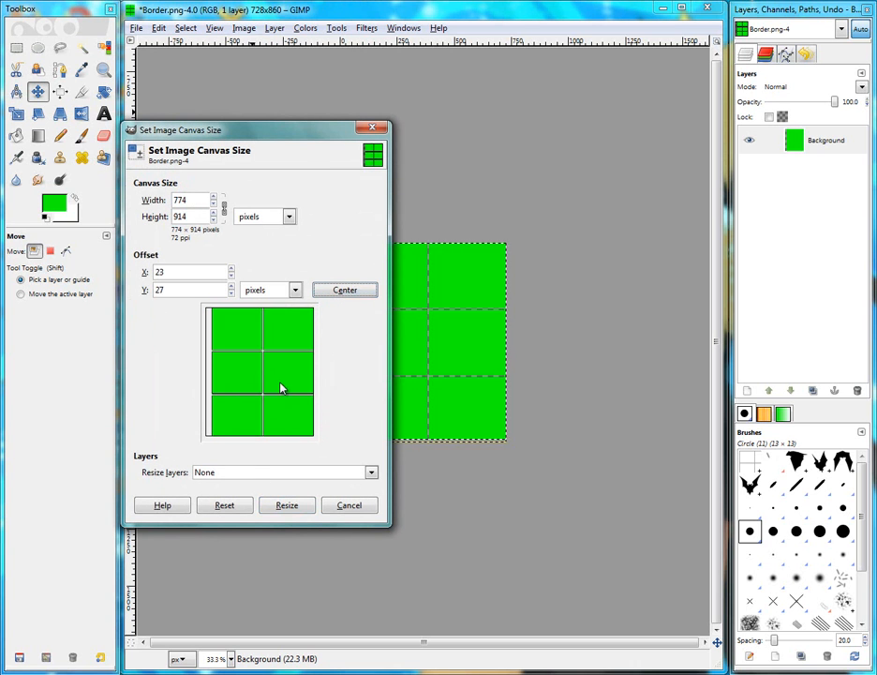
left_click_drag(271, 350, 268, 360)
left_click(343, 292)
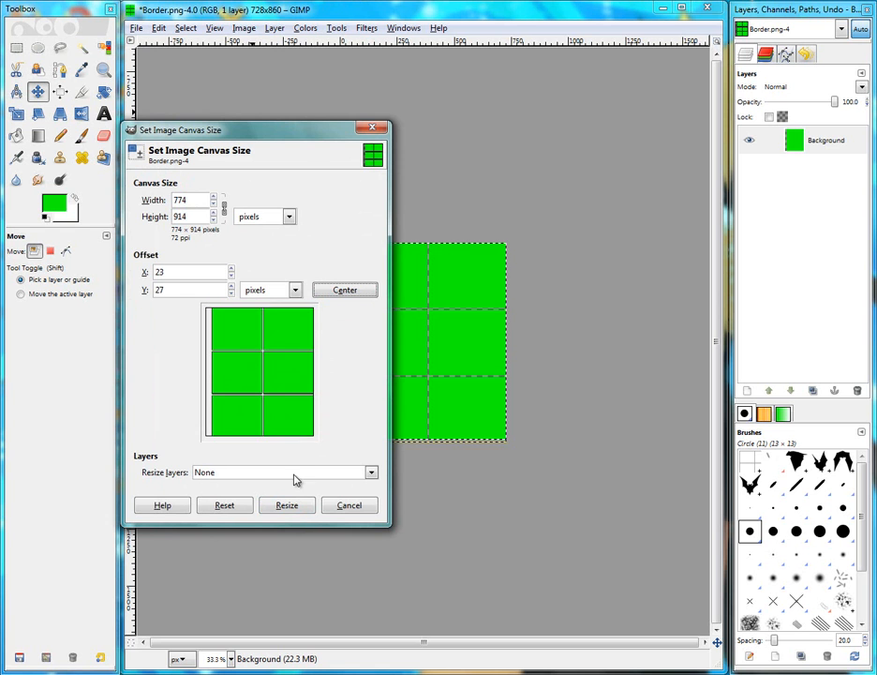
left_click(287, 505)
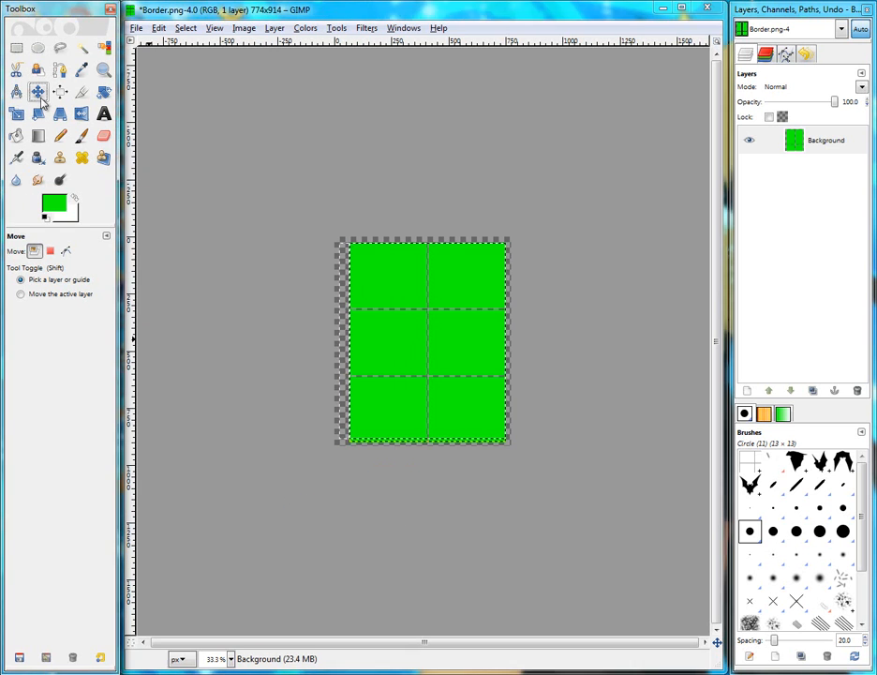
Move the panel layer to the canvas's top-left corner, then nudge it 5 pixels right and down
scroll(405, 464, "up", 2)
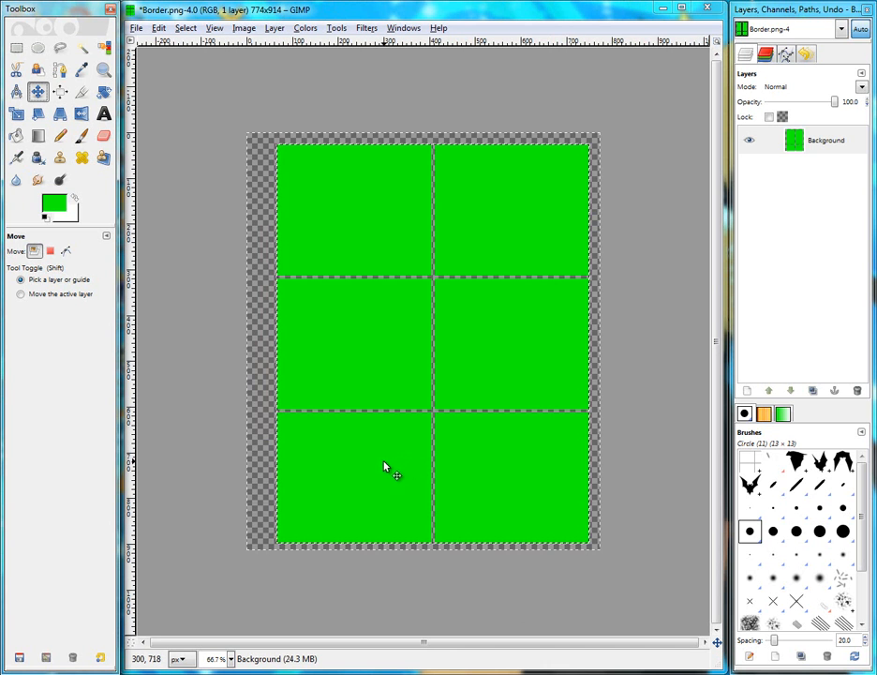
left_click_drag(391, 450, 375, 446)
left_click_drag(341, 212, 327, 213)
scroll(230, 144, "up", 4)
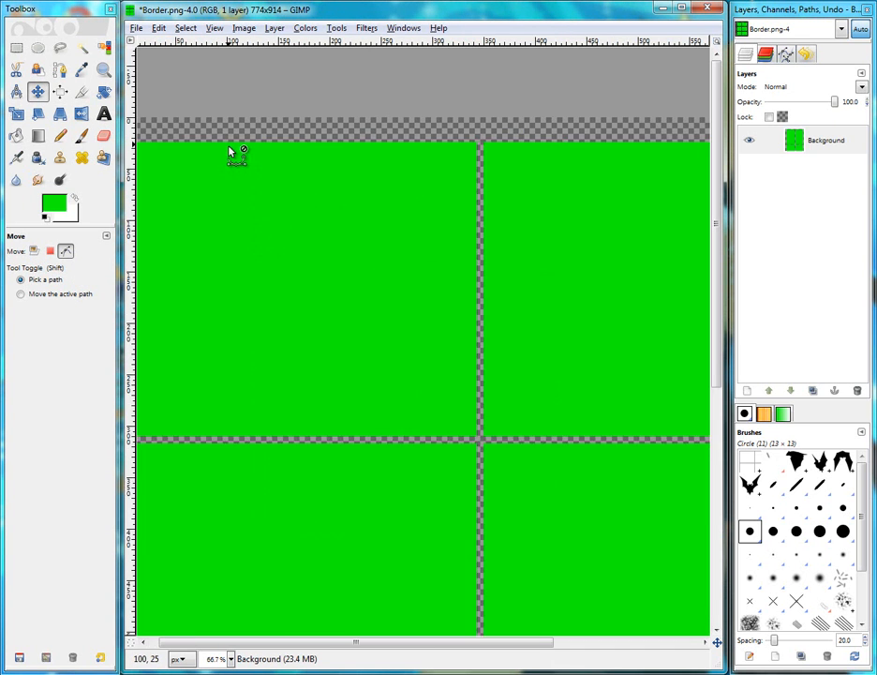
scroll(252, 276, "left", 2)
left_click_drag(252, 281, 254, 251)
scroll(484, 342, "down", 1)
scroll(192, 170, "up", 1)
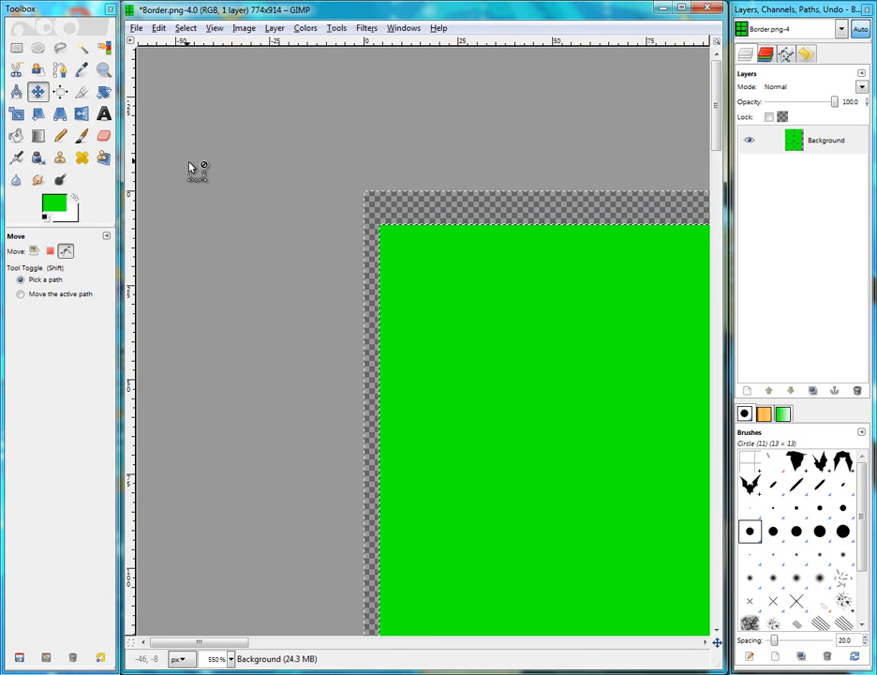
scroll(391, 243, "up", 4)
left_click_drag(499, 390, 458, 313)
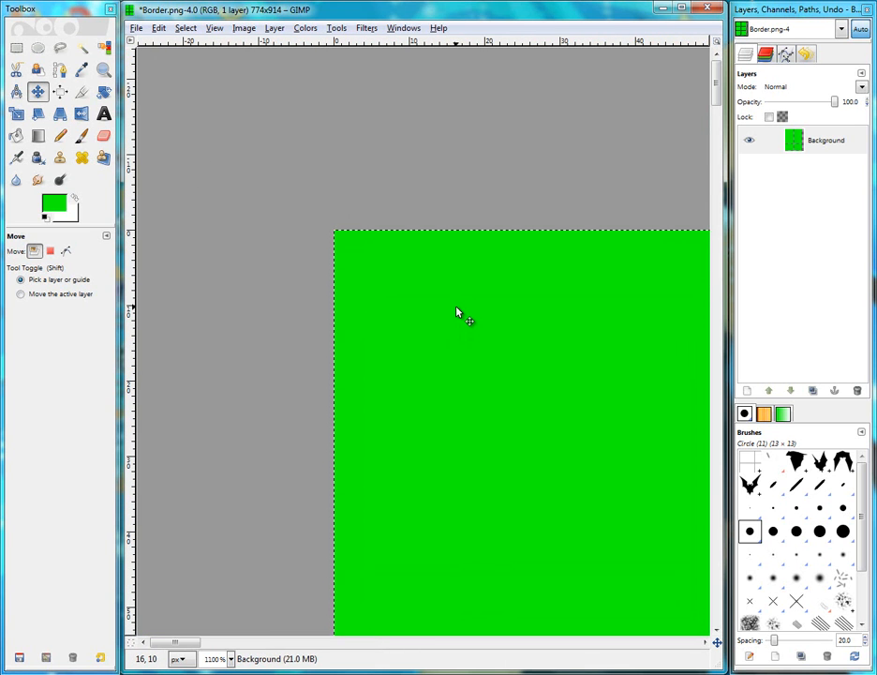
scroll(374, 247, "up", 2)
key("Down")
key("Down")
key("Down")
key("Down")
key("Down")
key("Down")
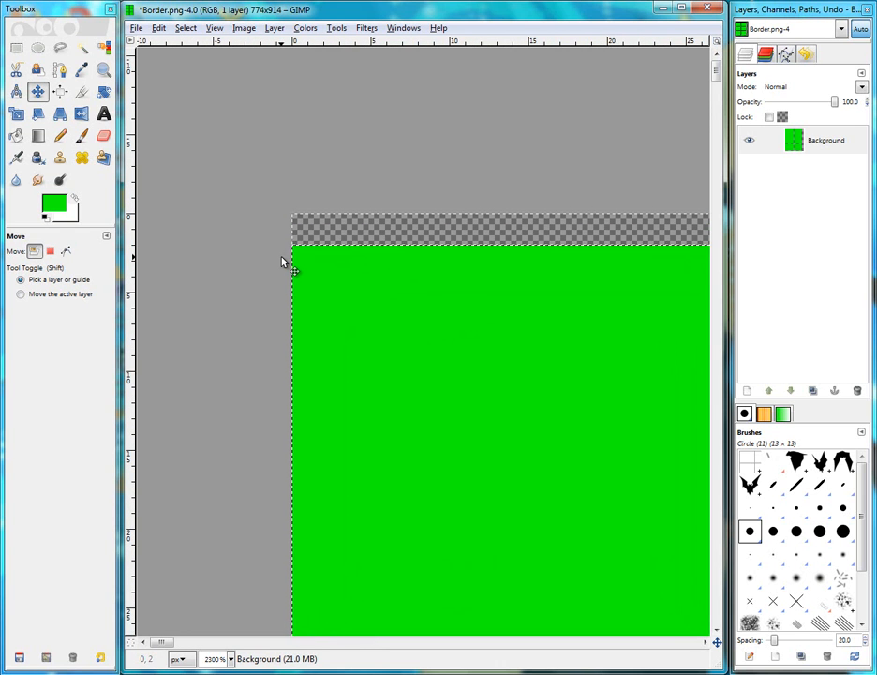
key("Down")
key("Right")
key("Right")
key("Right")
key("Right")
key("Right")
key("Right")
key("Right")
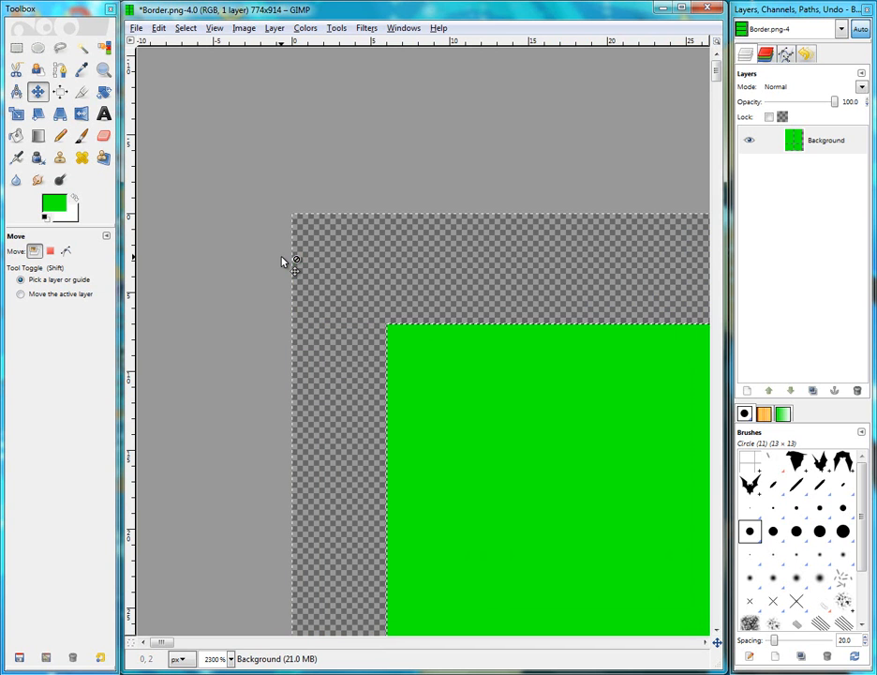
scroll(289, 253, "down", 11)
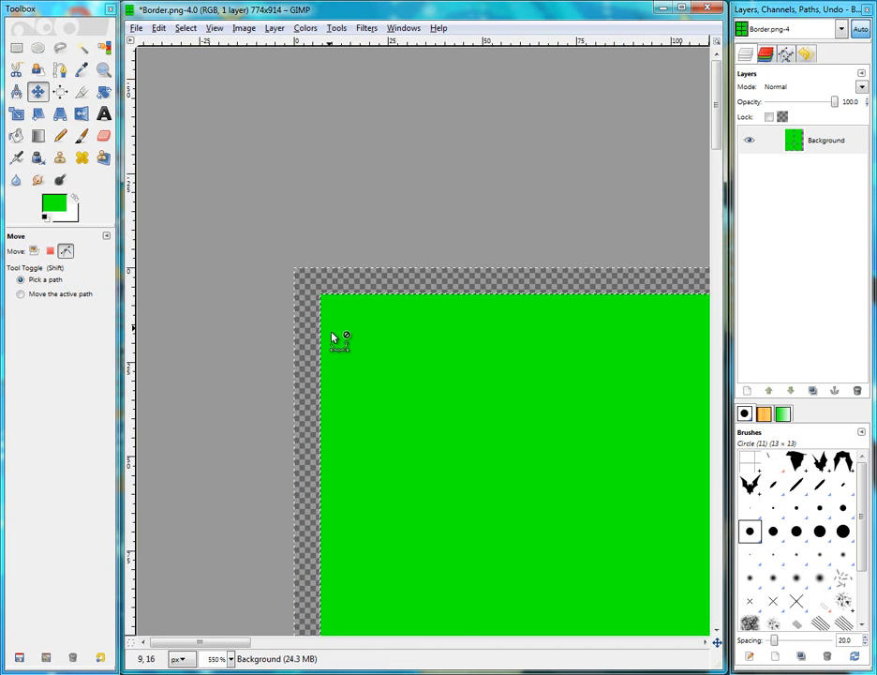
scroll(553, 501, "up", 4)
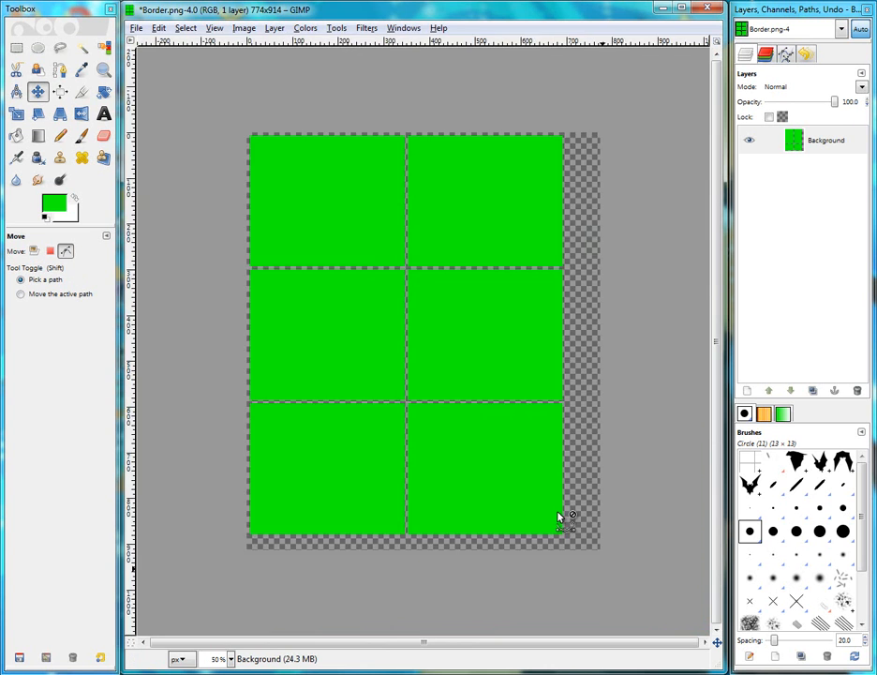
scroll(562, 515, "down", 2)
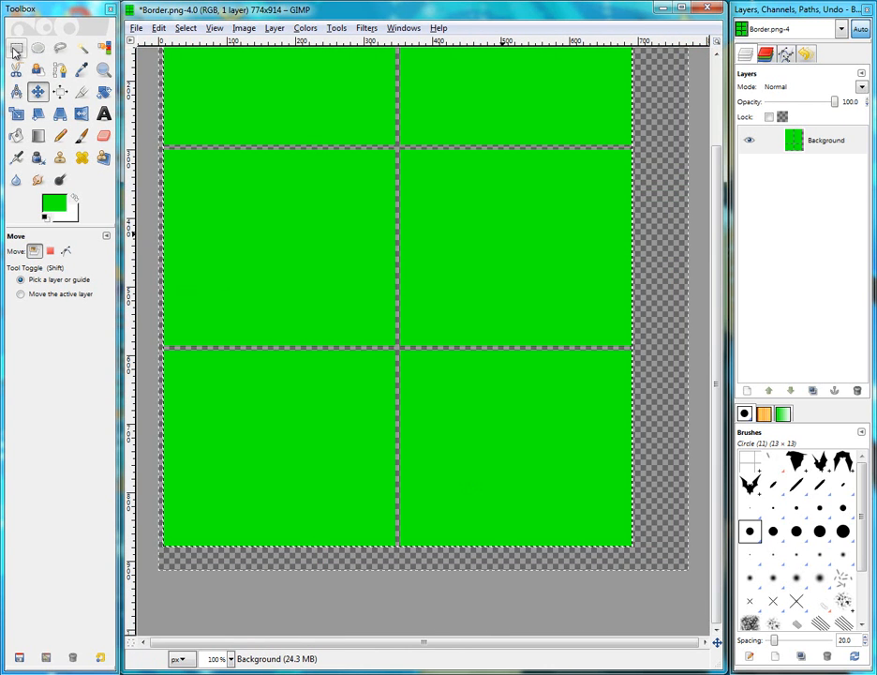
Try to select the panel grid with a rectangle selection, setting its height to 876 pixels
left_click(16, 47)
scroll(362, 599, "up", 1)
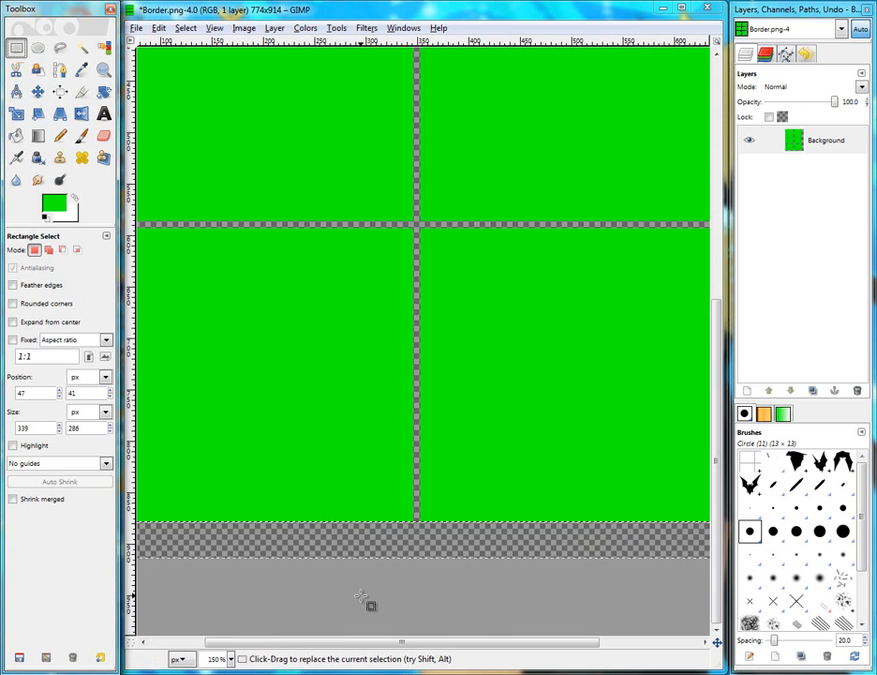
scroll(367, 562, "down", 3)
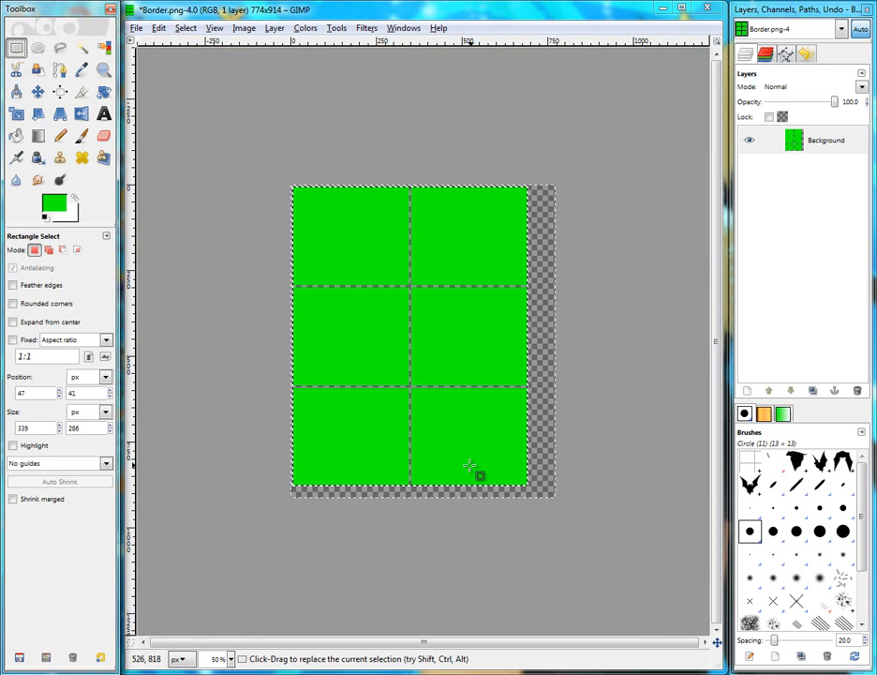
scroll(253, 210, "up", 3)
scroll(169, 166, "down", 1)
scroll(169, 138, "up", 1)
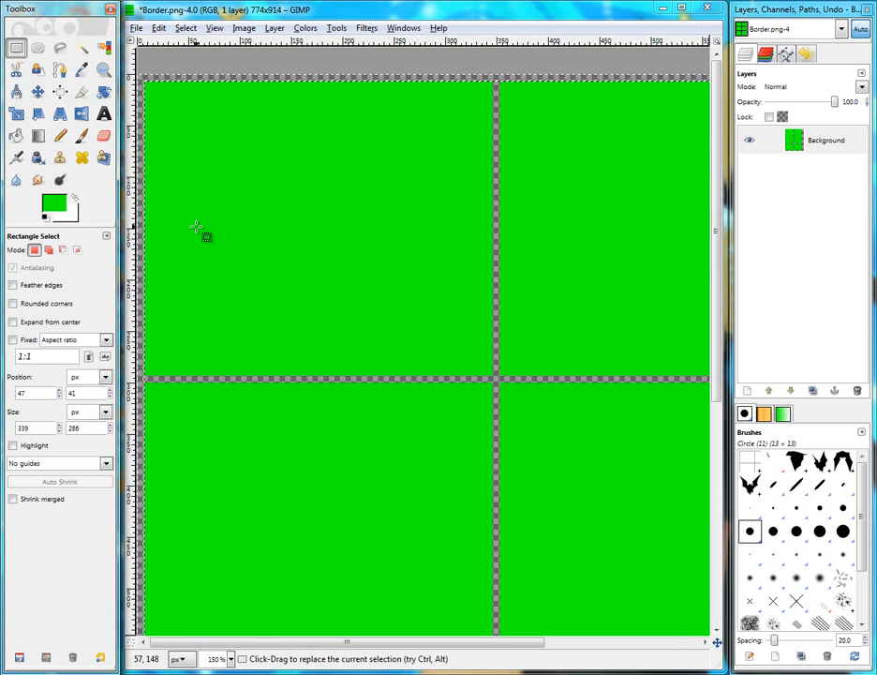
scroll(197, 229, "down", 1)
left_click_drag(157, 123, 294, 280)
scroll(159, 108, "up", 4)
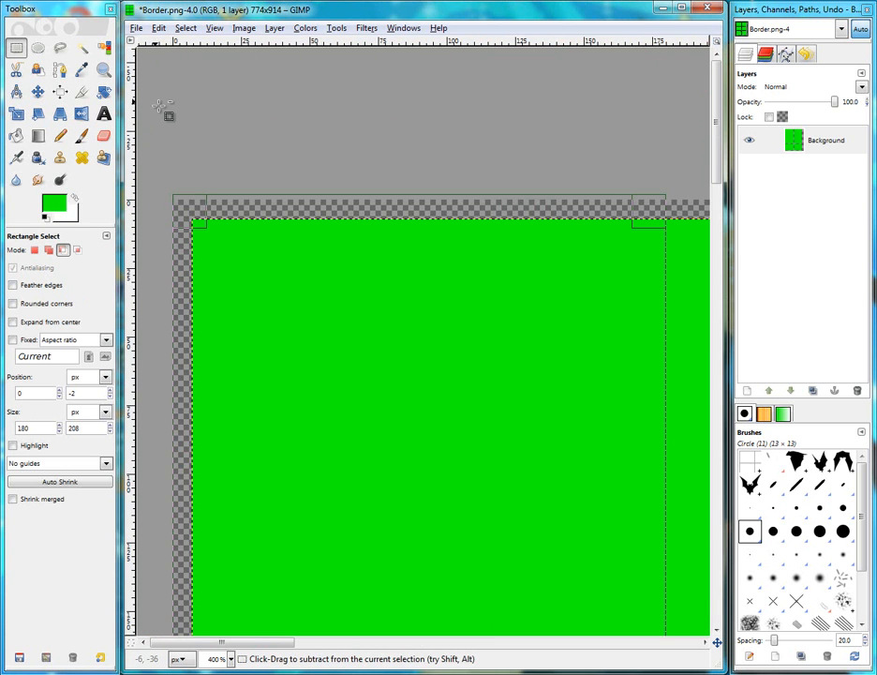
left_click_drag(248, 223, 273, 231)
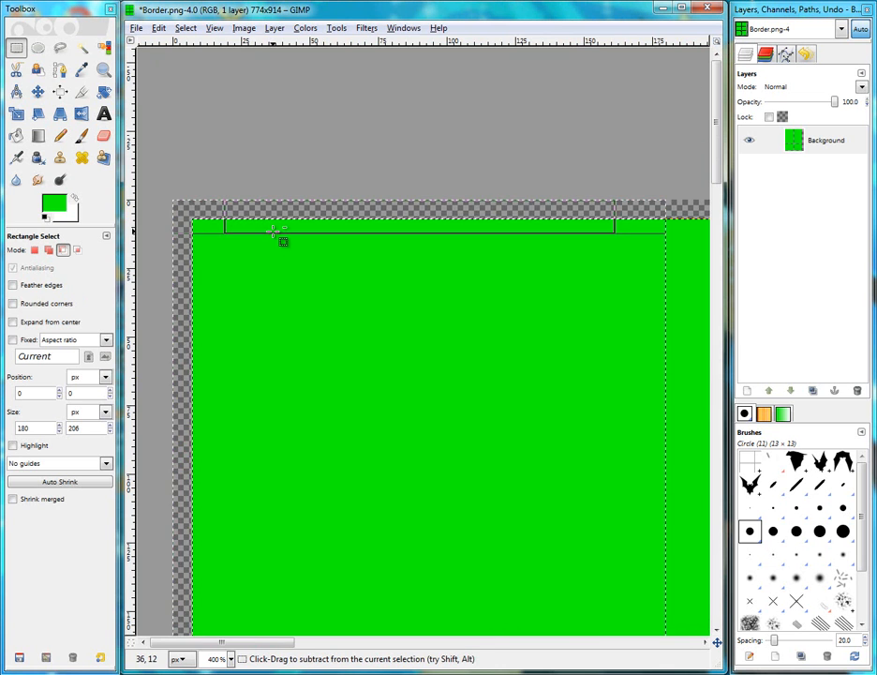
scroll(273, 232, "down", 3)
scroll(392, 336, "down", 2)
left_click_drag(393, 268, 601, 579)
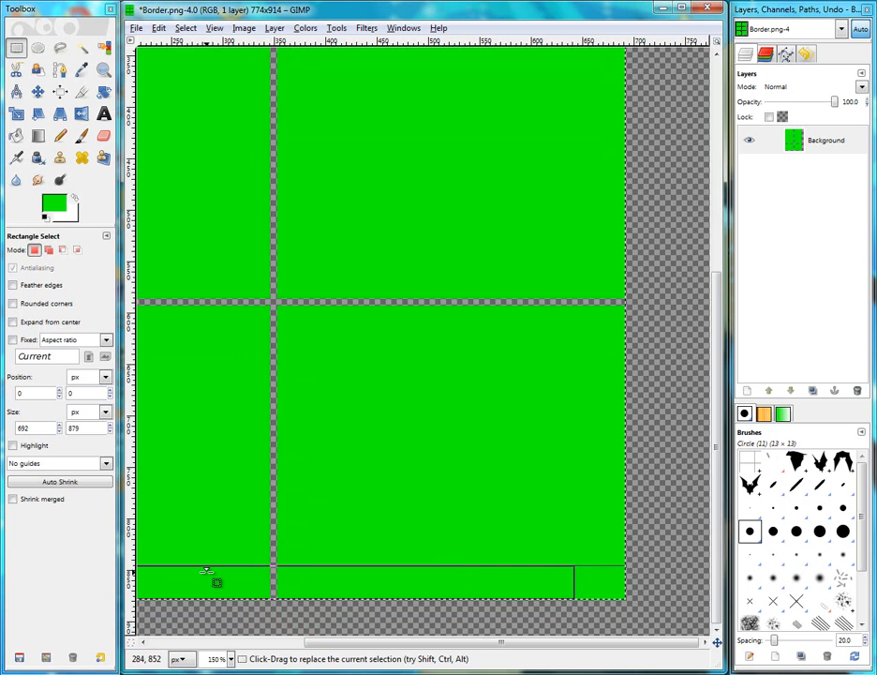
scroll(228, 582, "up", 4)
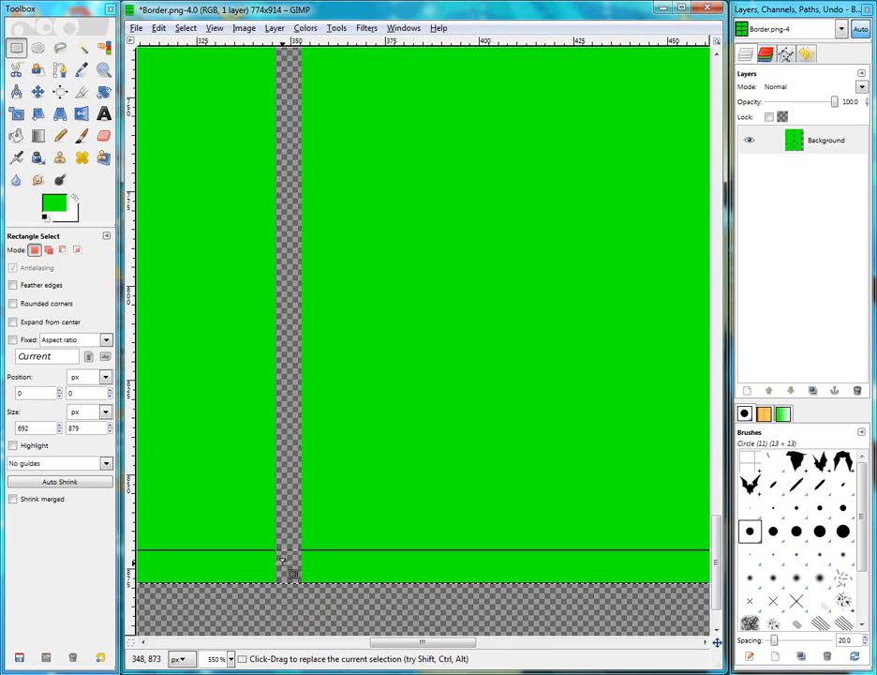
mouse_move(282, 560)
left_mouse_down()
mouse_move(281, 568)
mouse_move(282, 559)
left_mouse_up()
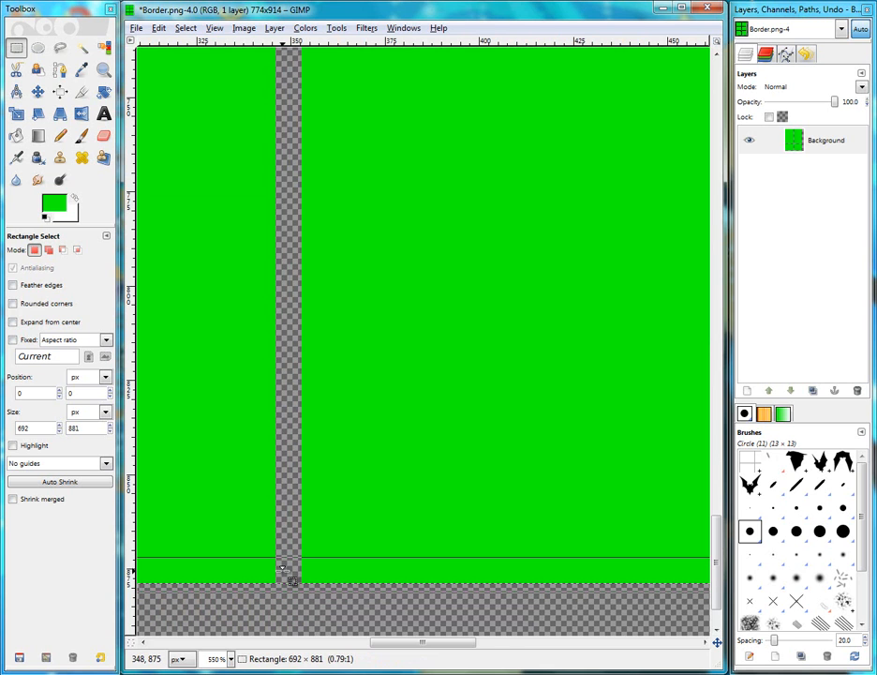
double_click(80, 428)
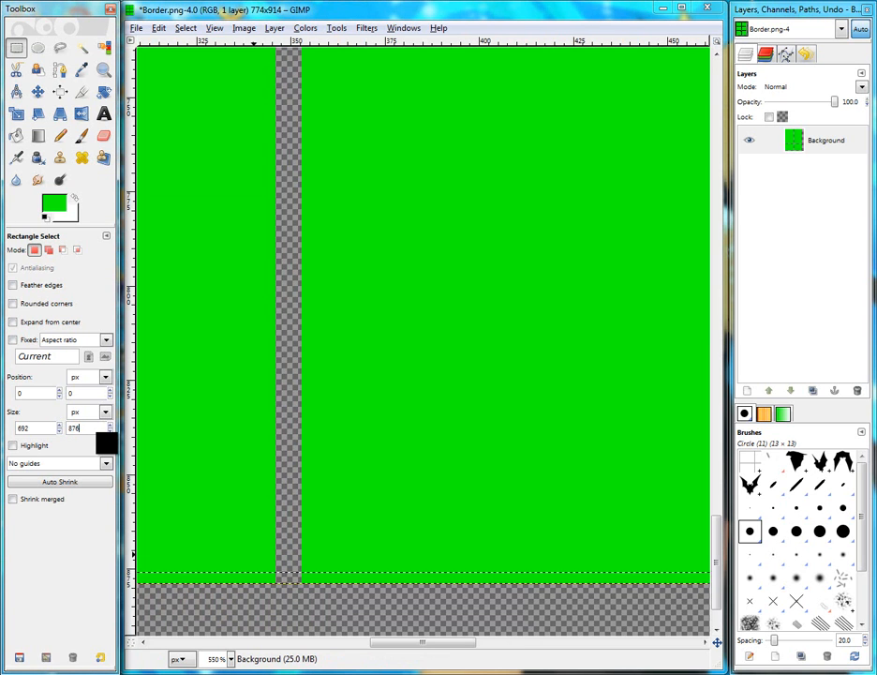
left_click(143, 506)
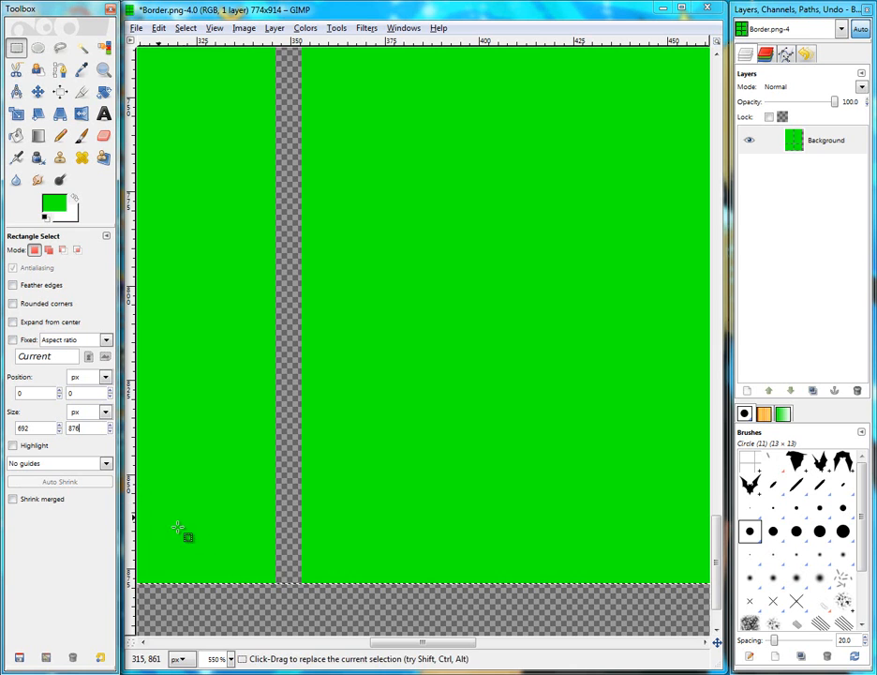
left_click(278, 572)
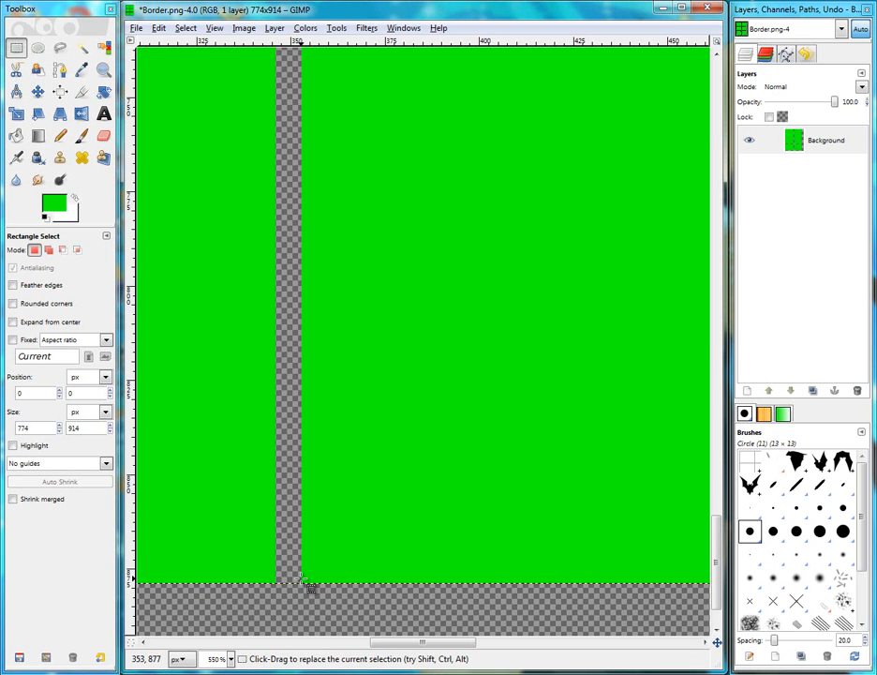
Draw a rectangle selection around the panel grid, about 692 x 882 pixels
scroll(301, 580, "down", 5, "ctrl")
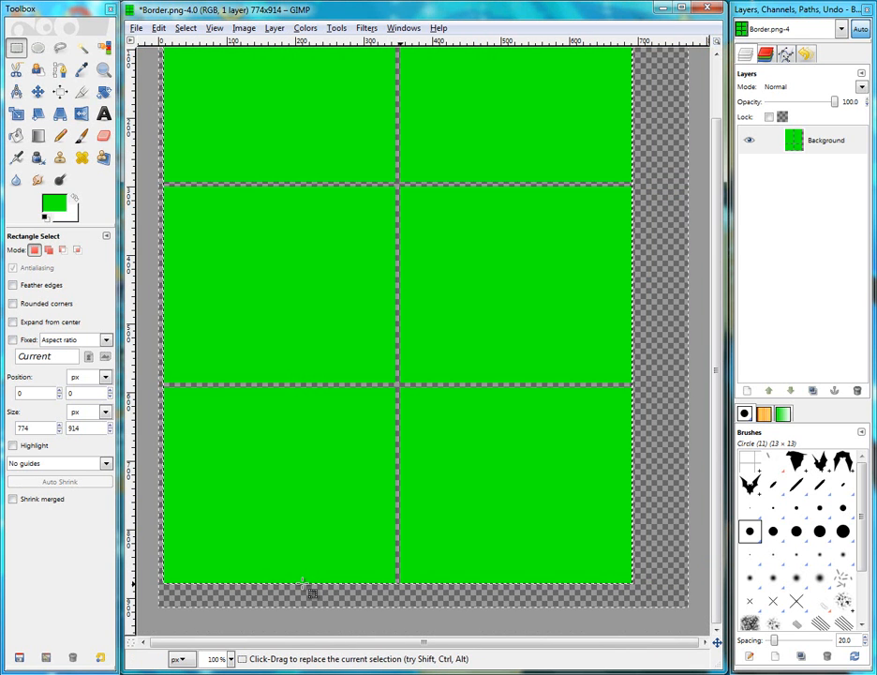
scroll(281, 562, "up", 2)
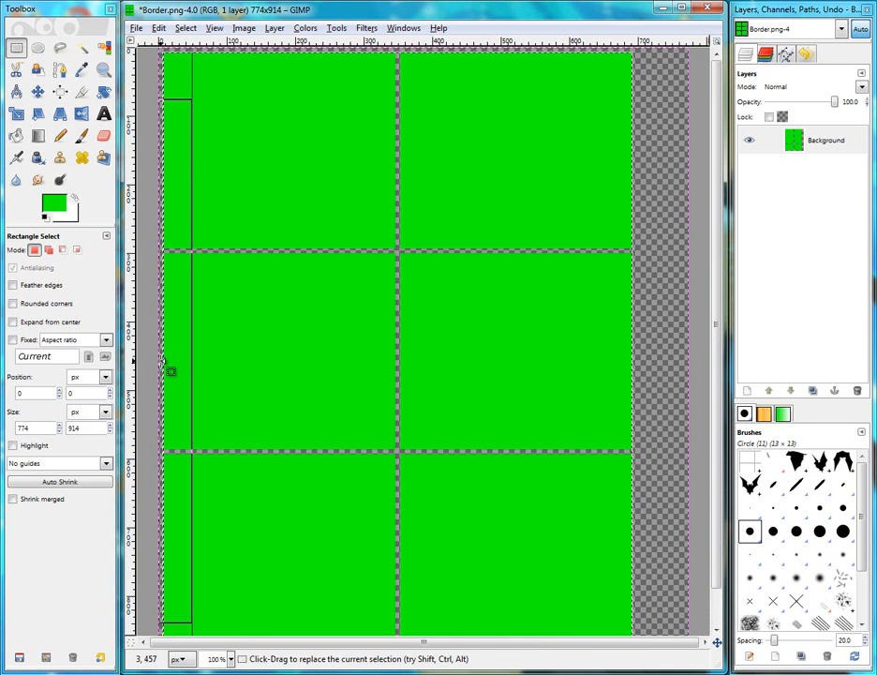
scroll(310, 403, "down", 1)
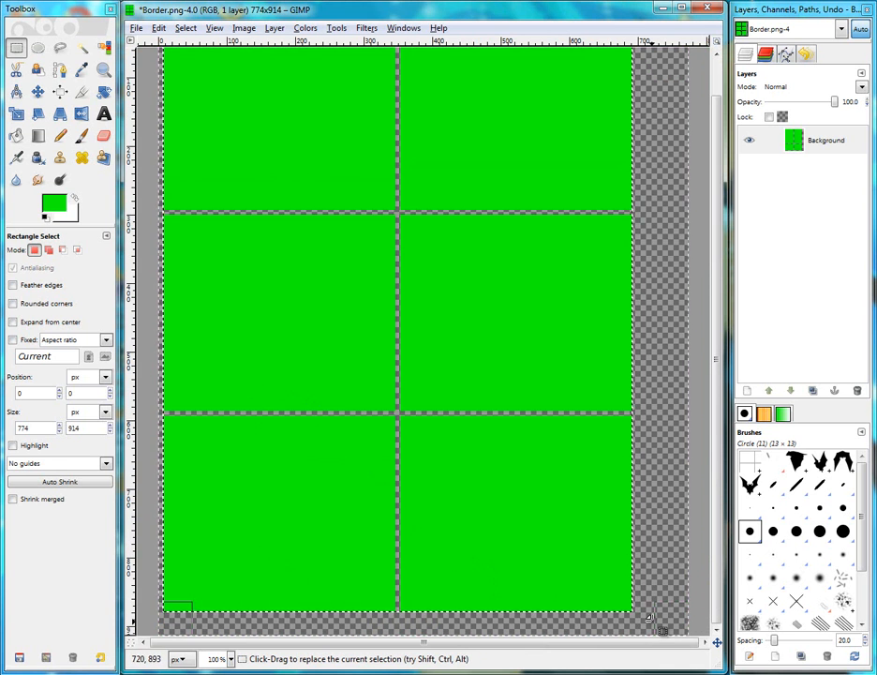
left_click_drag(654, 612, 624, 590)
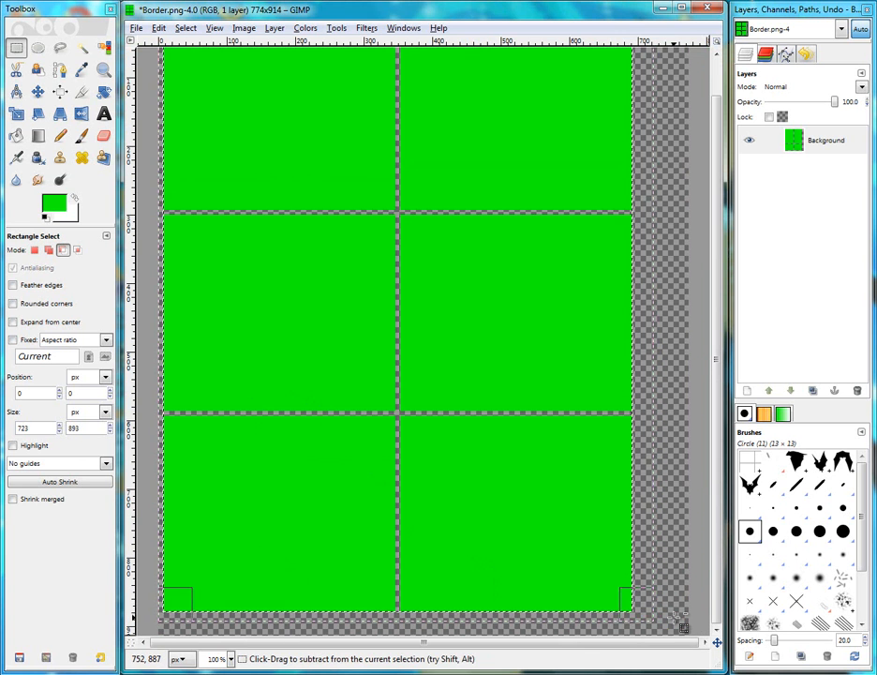
scroll(569, 604, "up", 4, "ctrl")
left_click_drag(571, 609, 489, 571)
scroll(543, 612, "up", 4, "ctrl")
left_click_drag(283, 575, 287, 605)
scroll(287, 600, "down", 5)
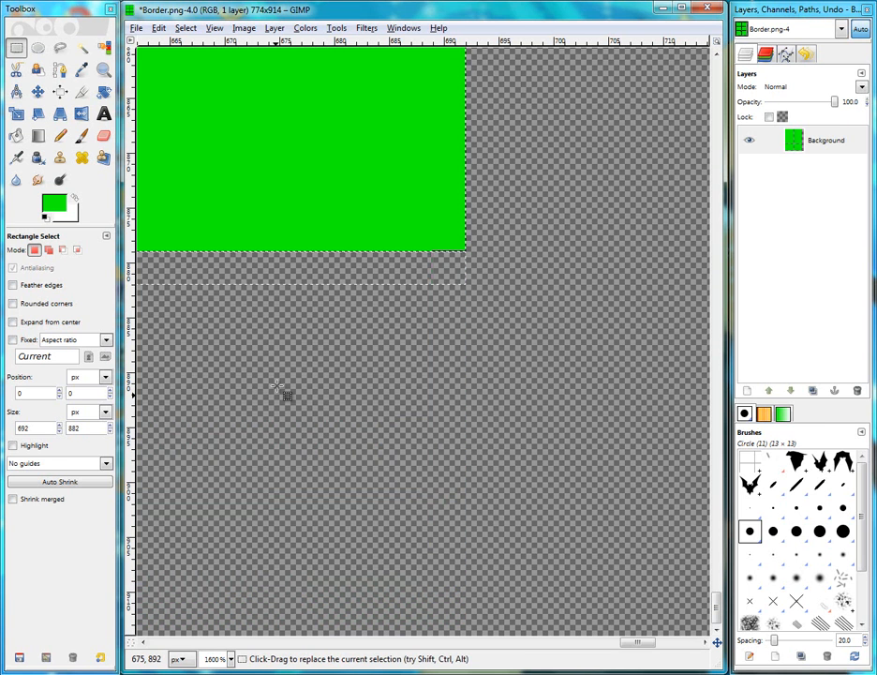